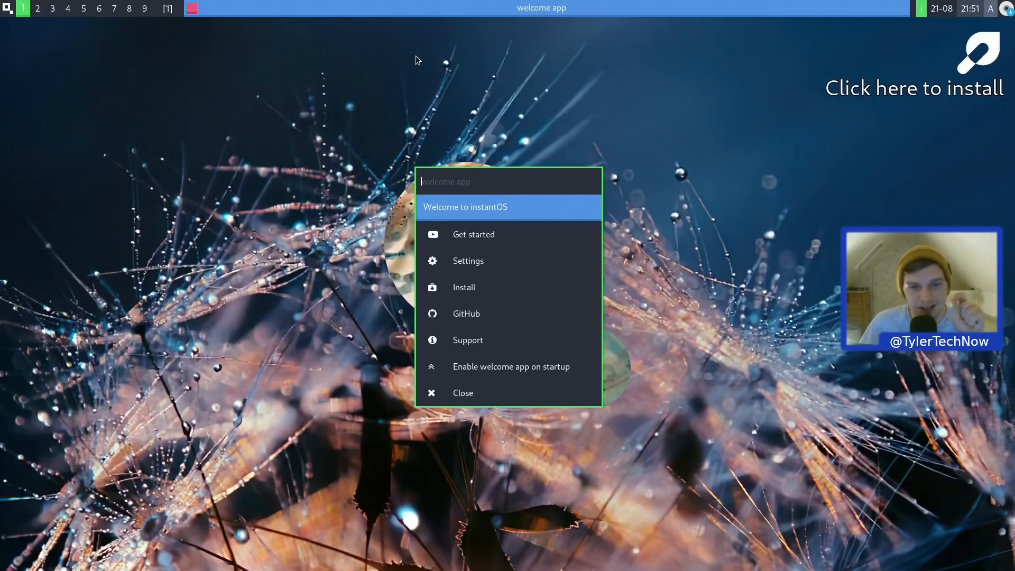
# Launch the instantOS installer from the welcome app and proceed past its welcome screen.
pyautogui.click(469, 290)
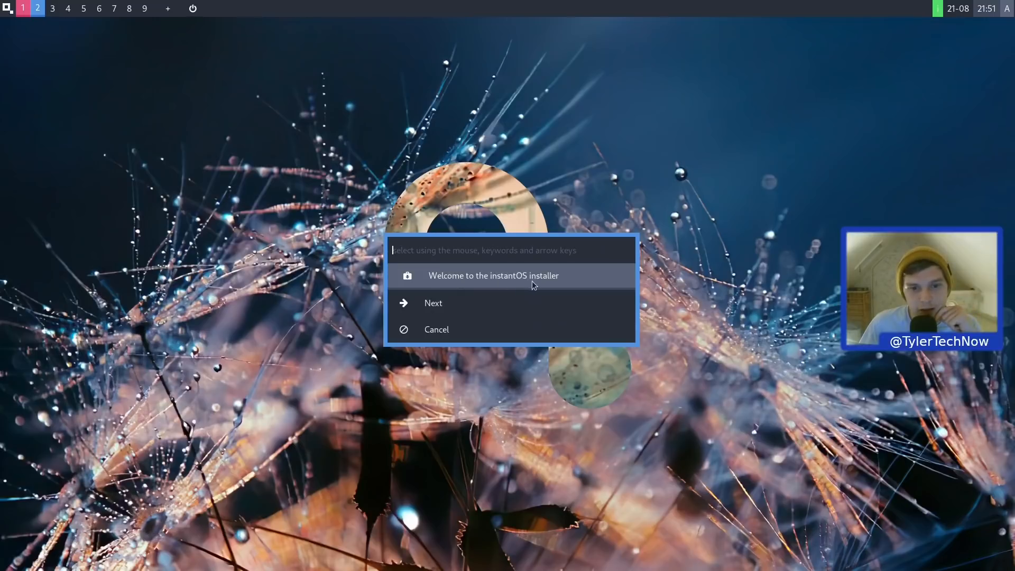
pyautogui.click(447, 307)
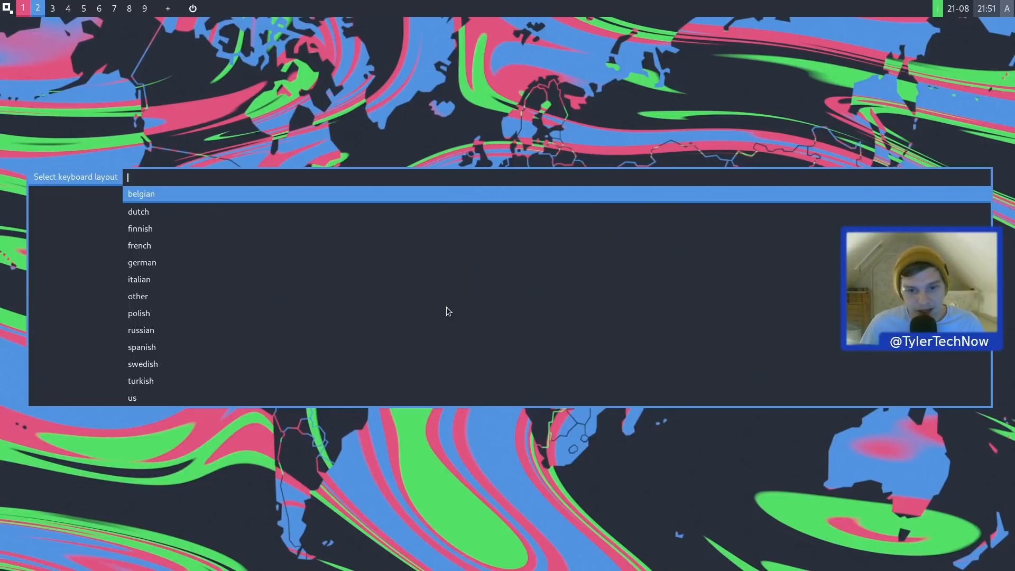
pyautogui.press('Up')
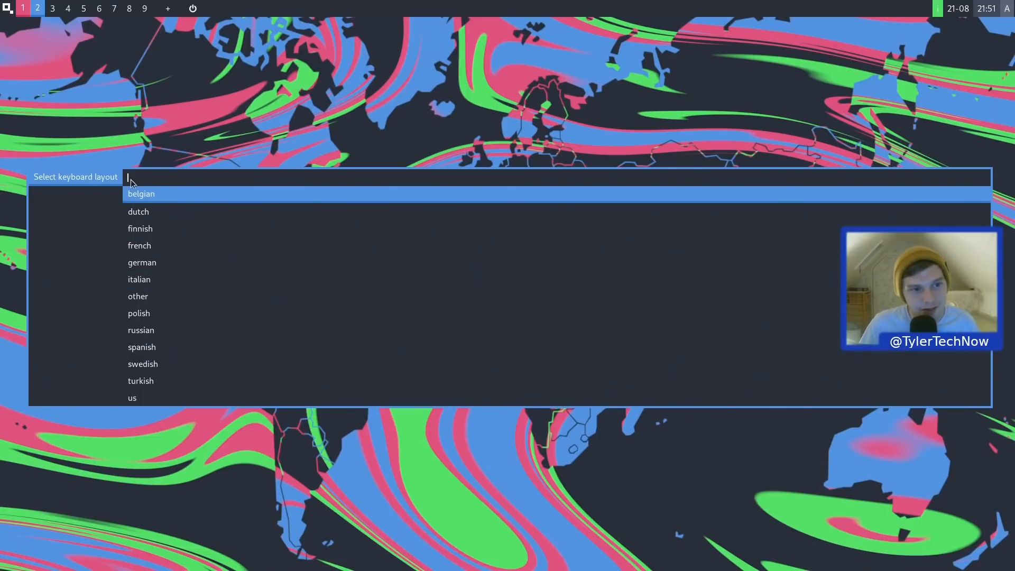
pyautogui.write('g')
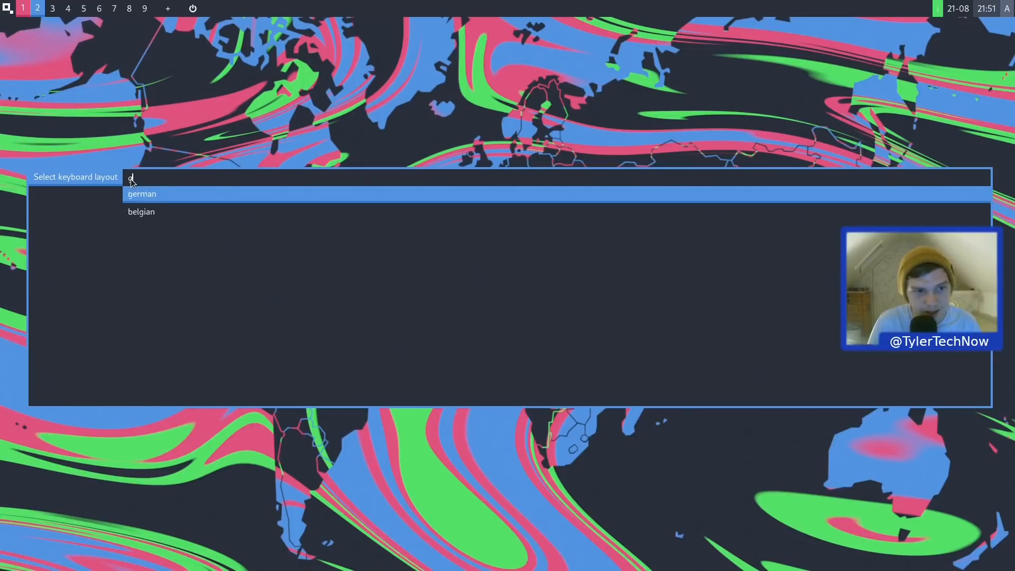
pyautogui.write('b')
pyautogui.press('BackSpace')
pyautogui.press('BackSpace')
pyautogui.write('uk')
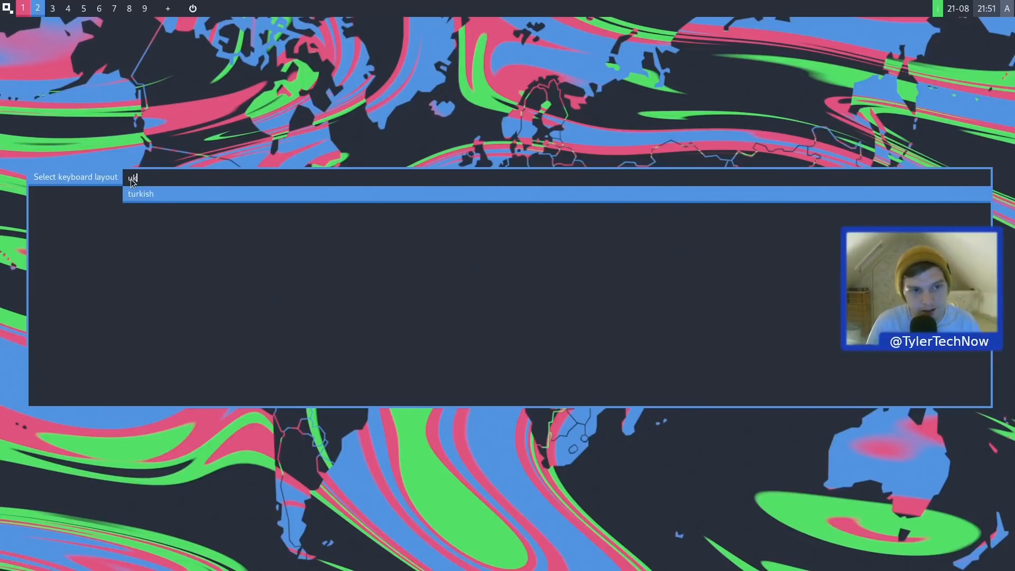
pyautogui.press('BackSpace')
pyautogui.press('BackSpace')
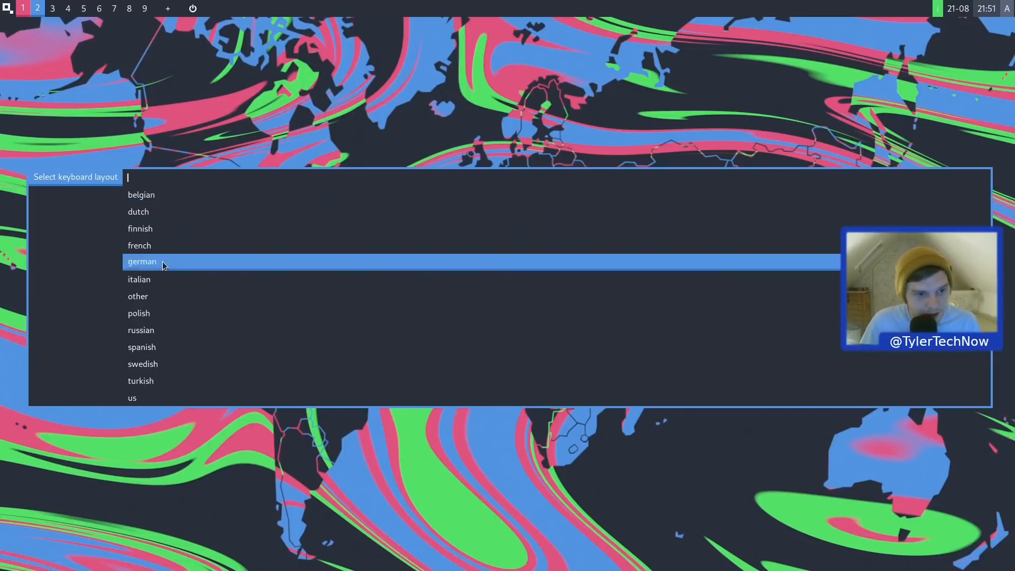
# Choose the gb keyboard layout from the other layouts and set the system language to english.
pyautogui.click(148, 297)
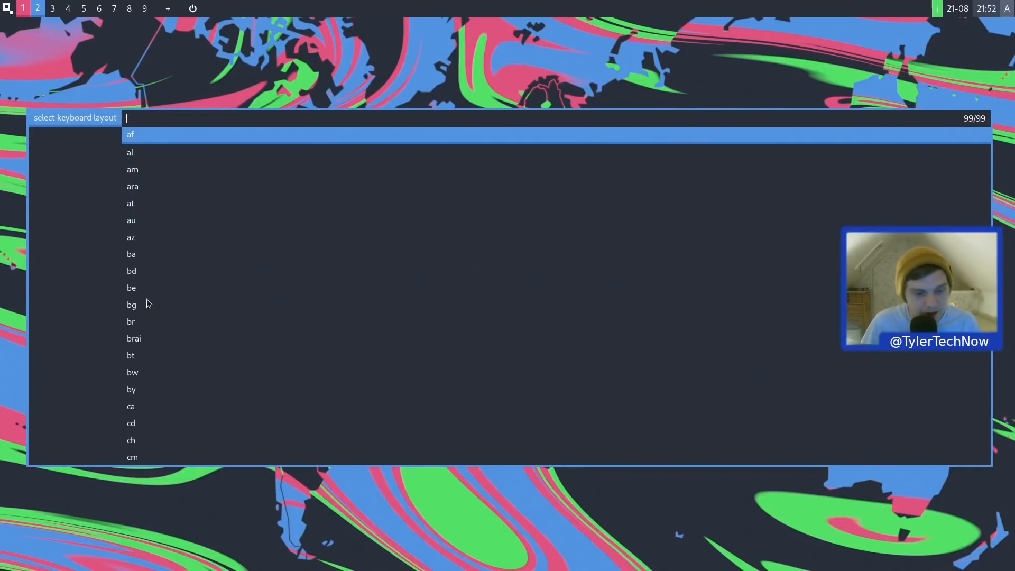
pyautogui.write('gb')
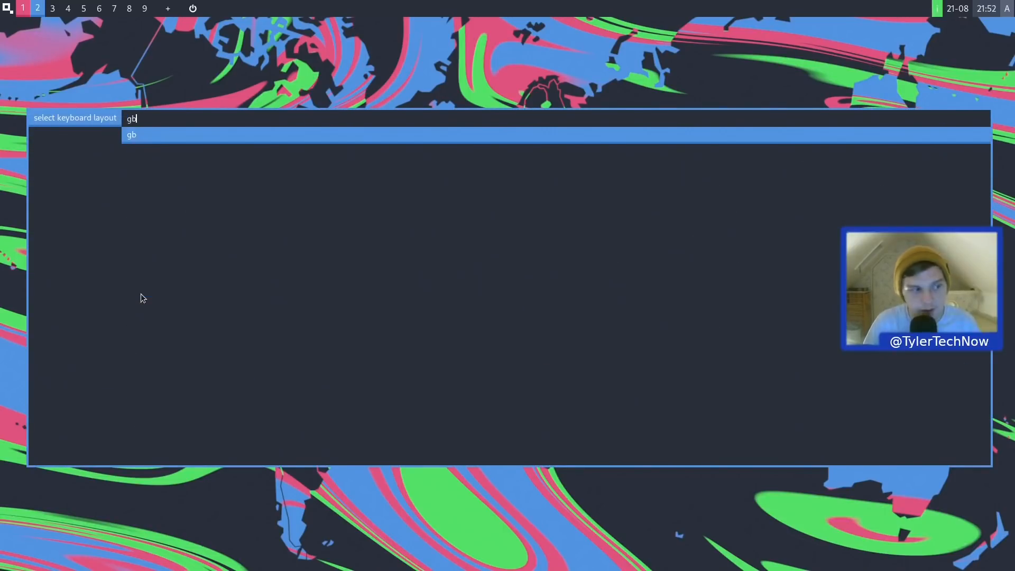
pyautogui.press('Return')
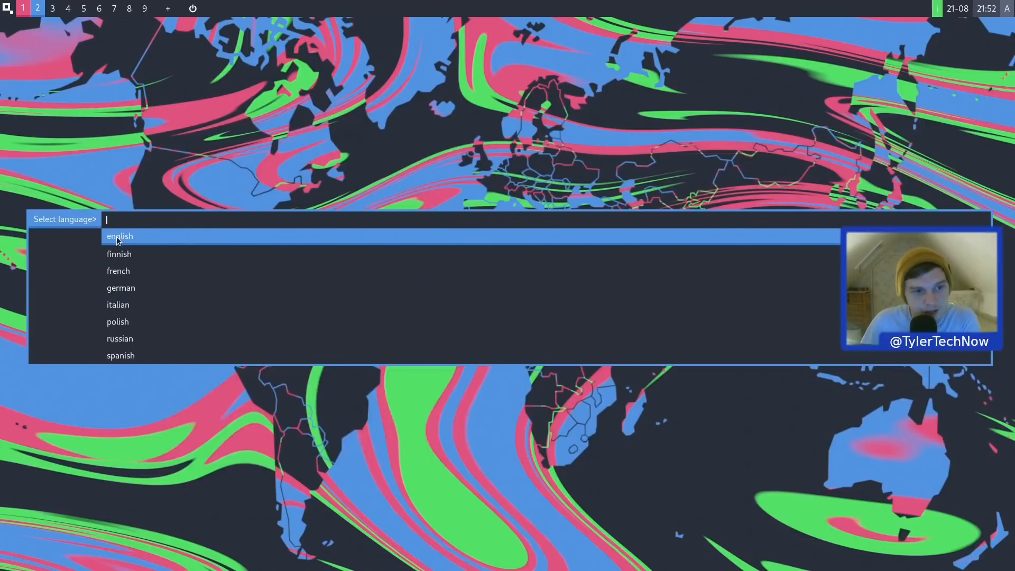
pyautogui.click(146, 241)
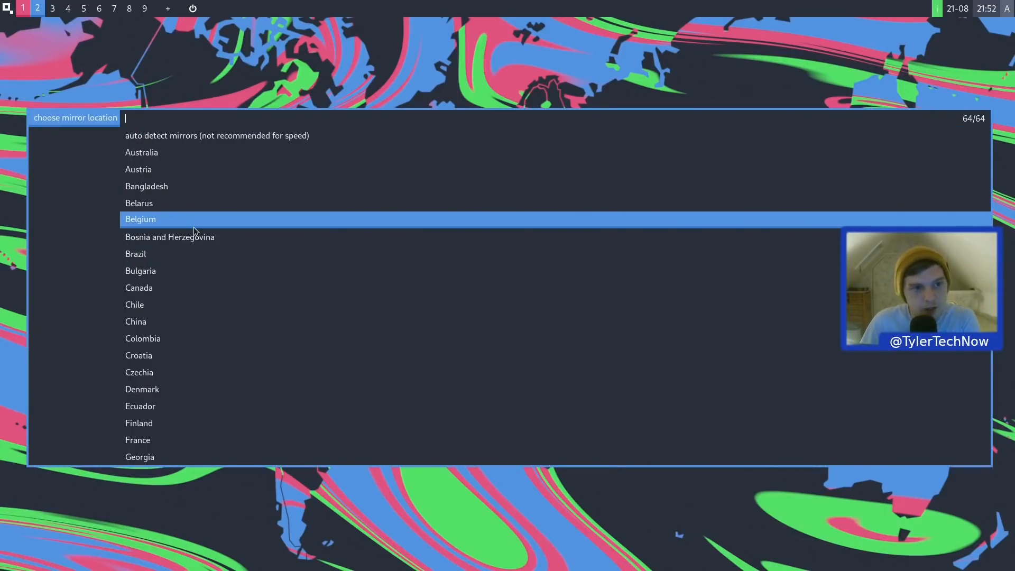
# Set the mirror location to United Kingdom and use the recommended arch ranking score for the mirrors.
pyautogui.write('uni')
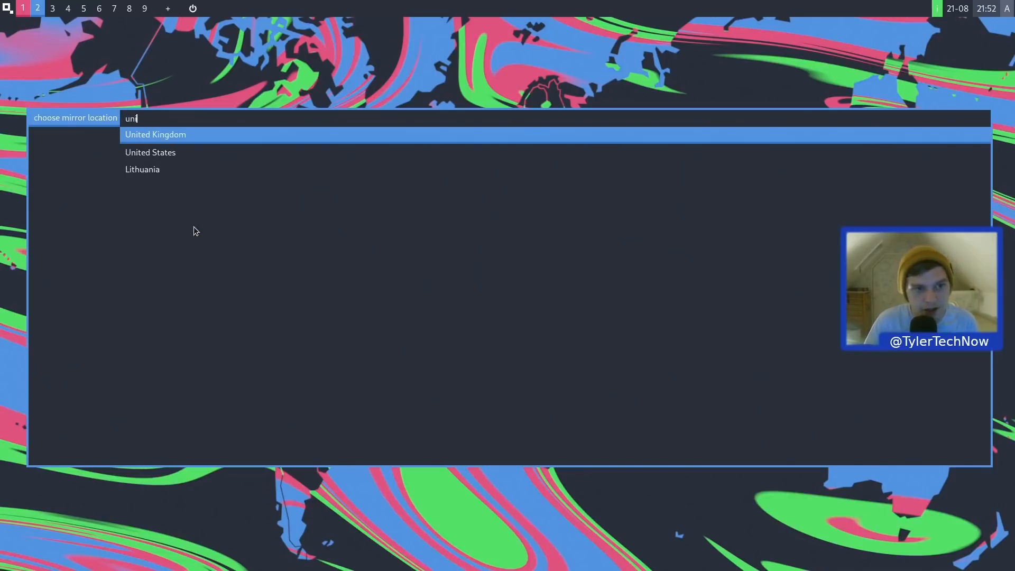
pyautogui.press('Return')
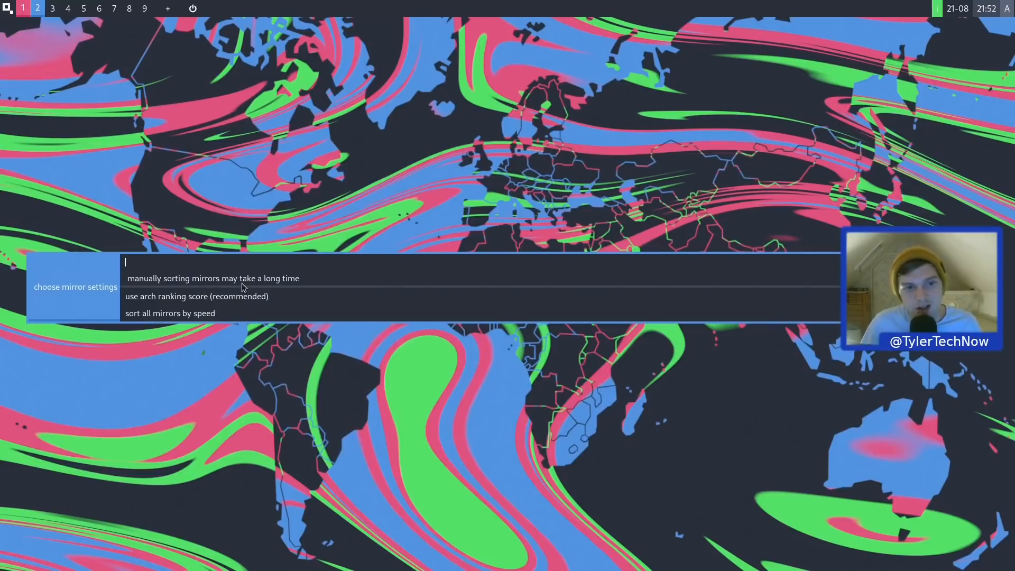
pyautogui.click(199, 302)
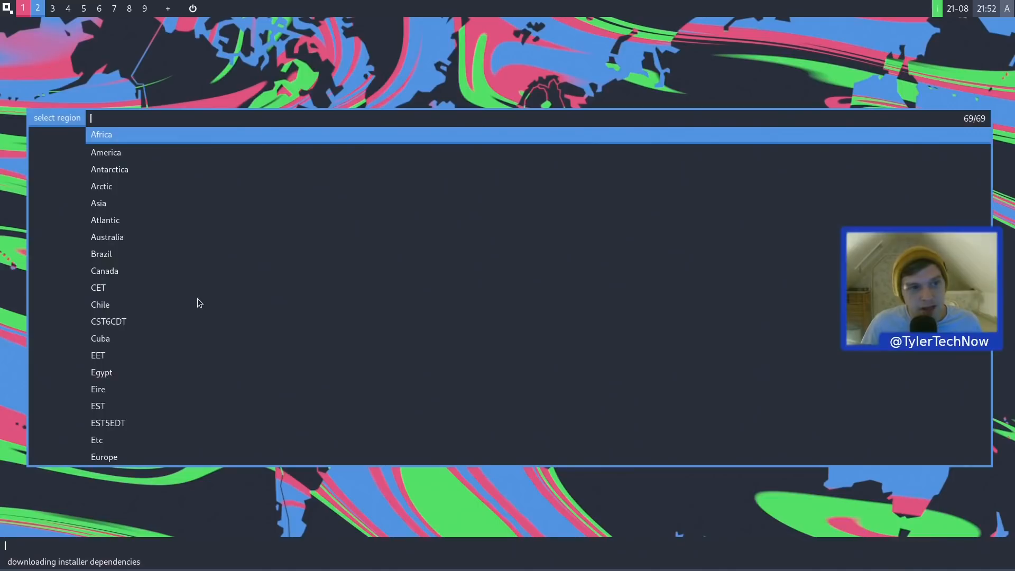
# Set the region to Europe and the nearest city to London.
pyautogui.click(198, 301)
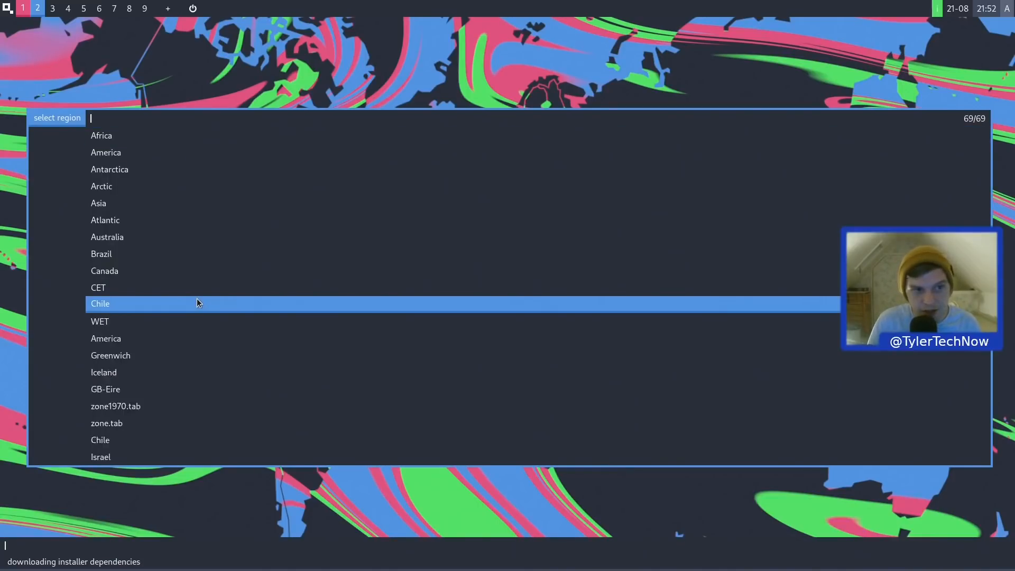
pyautogui.write('eu')
pyautogui.press('Return')
pyautogui.write('lon')
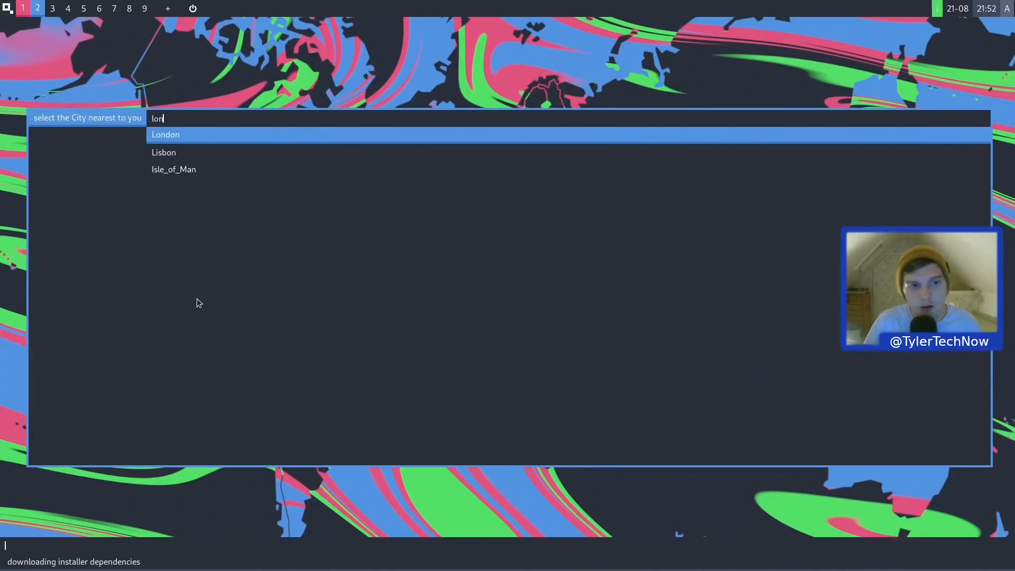
pyautogui.press('Return')
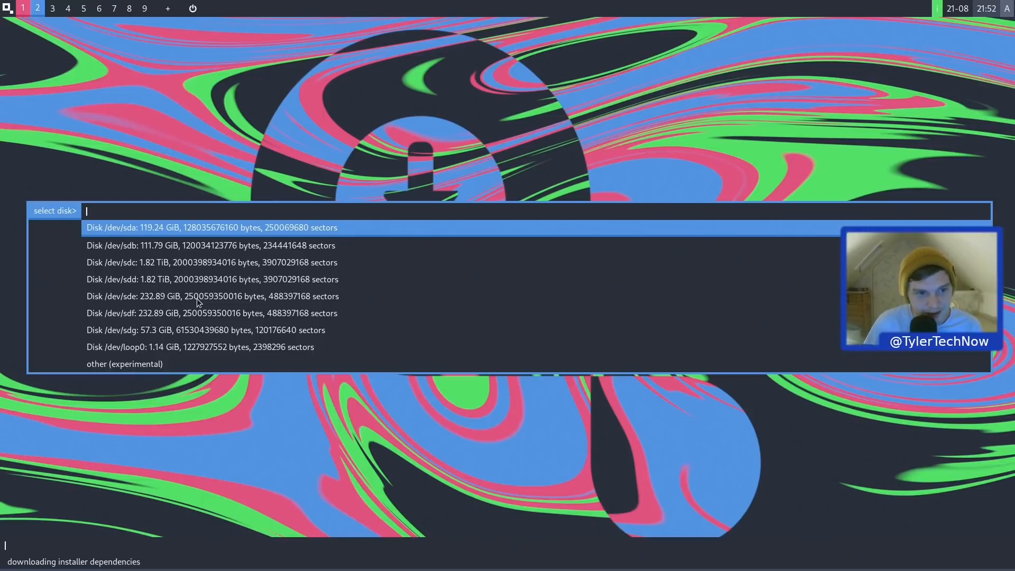
# Select /dev/sda (119.24 GiB) as the installation disk and agree to delete all its existing data.
pyautogui.press('Return')
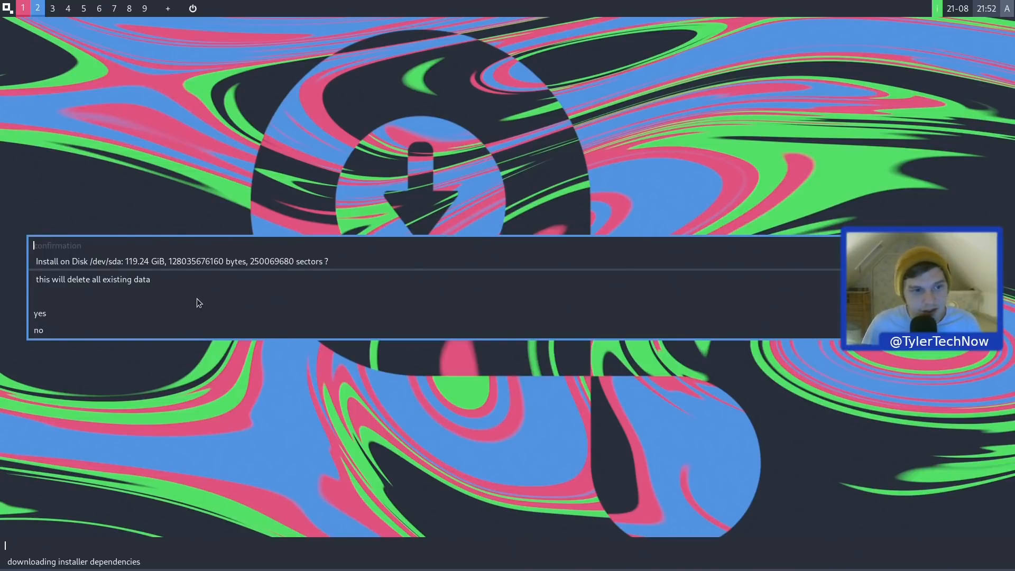
pyautogui.click(55, 314)
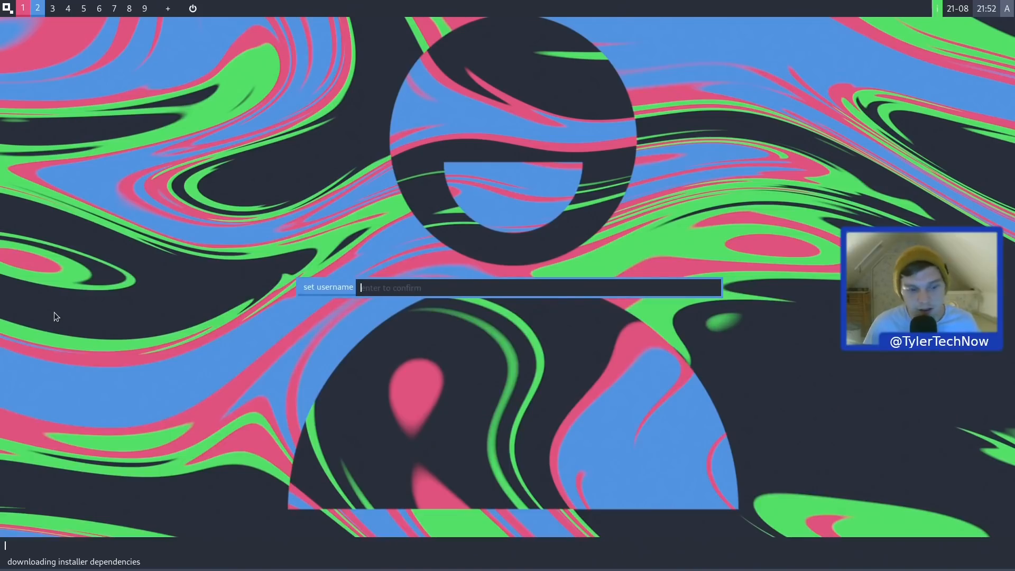
# Create the user account by entering the username, the account password and the password confirmation.
pyautogui.write('tyler')
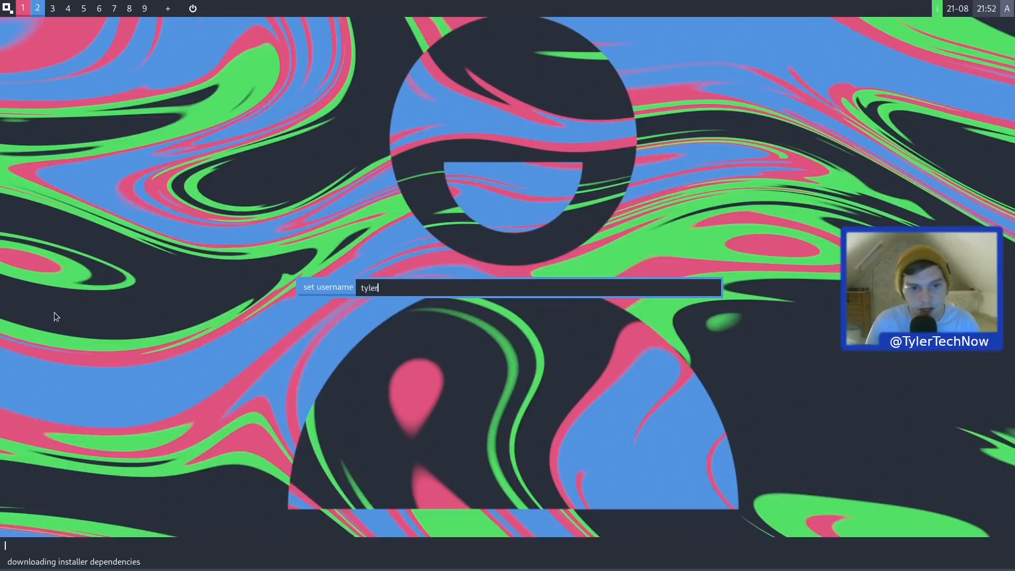
pyautogui.press('Return')
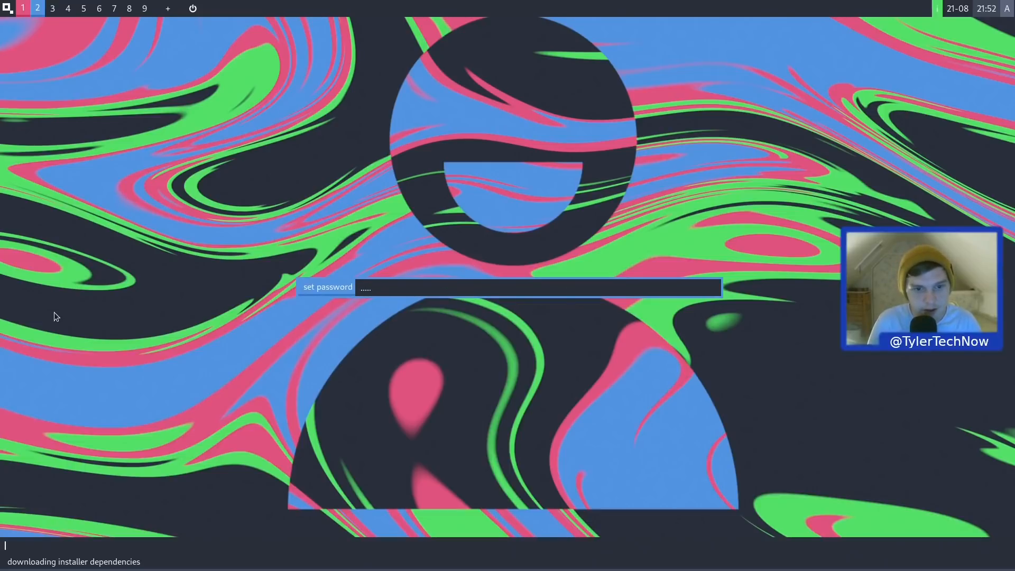
pyautogui.press('Return')
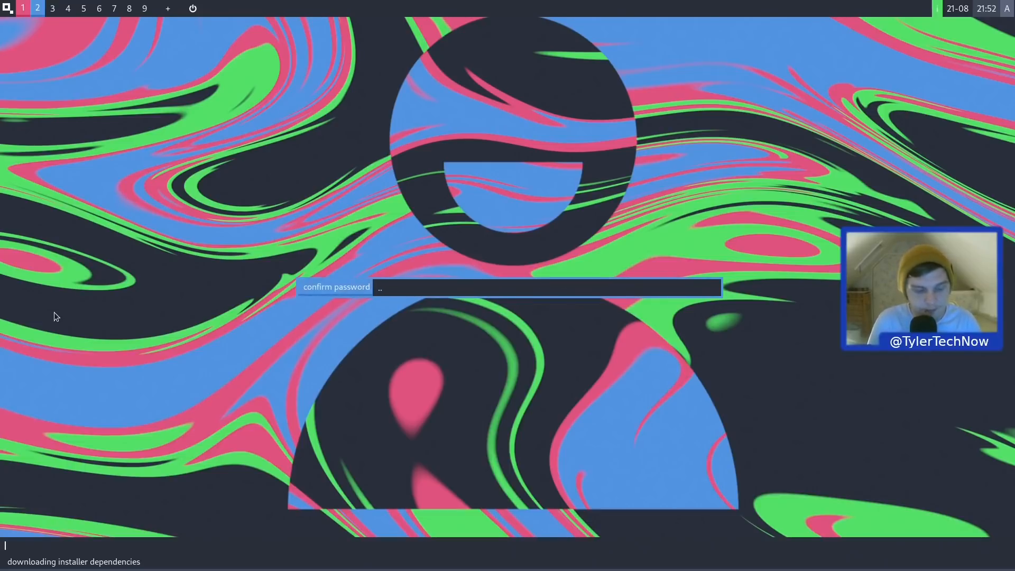
pyautogui.press('Return')
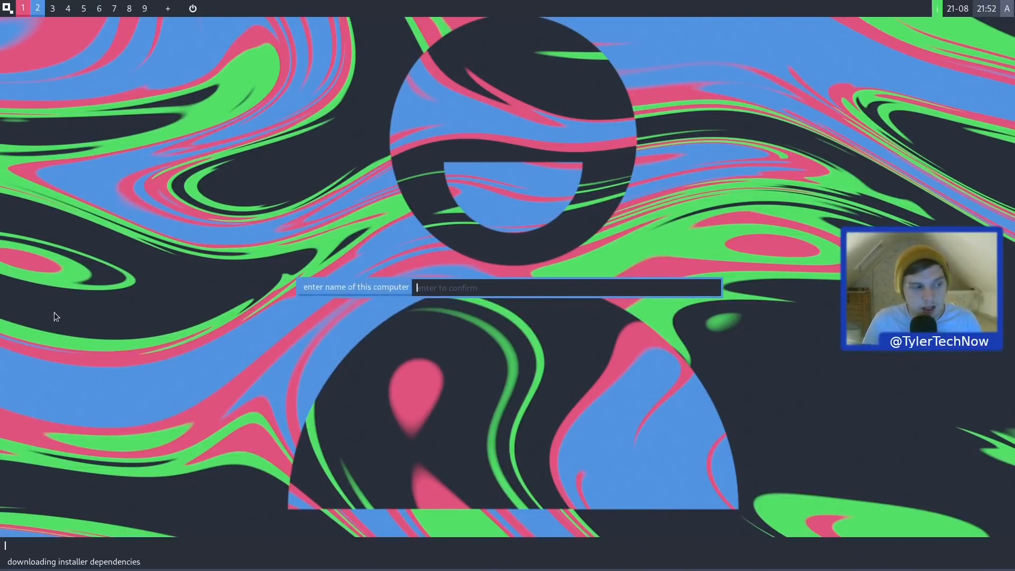
# Name the computer with the account's username followed by "-instant".
pyautogui.write('tyler')
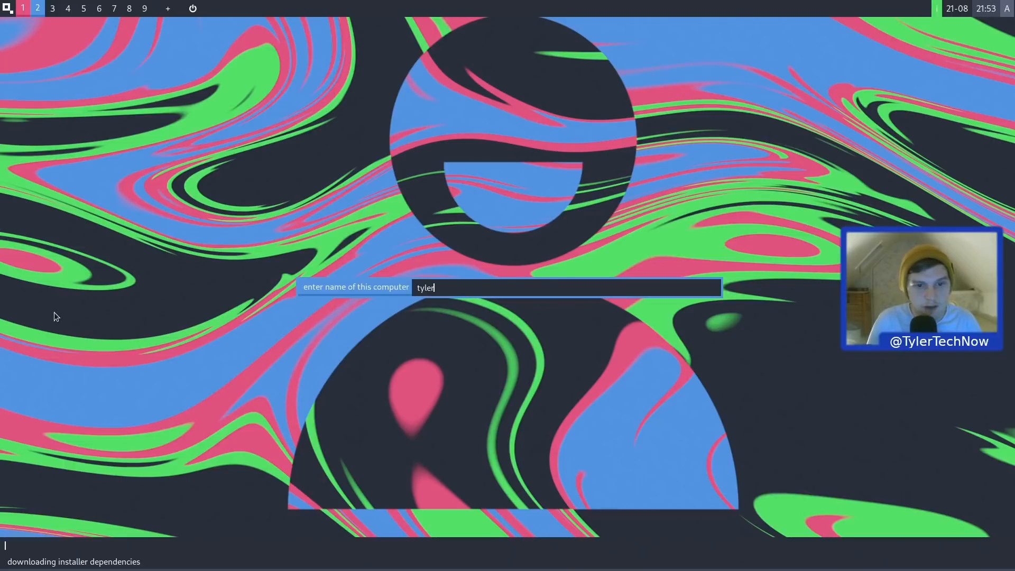
pyautogui.write('-instant')
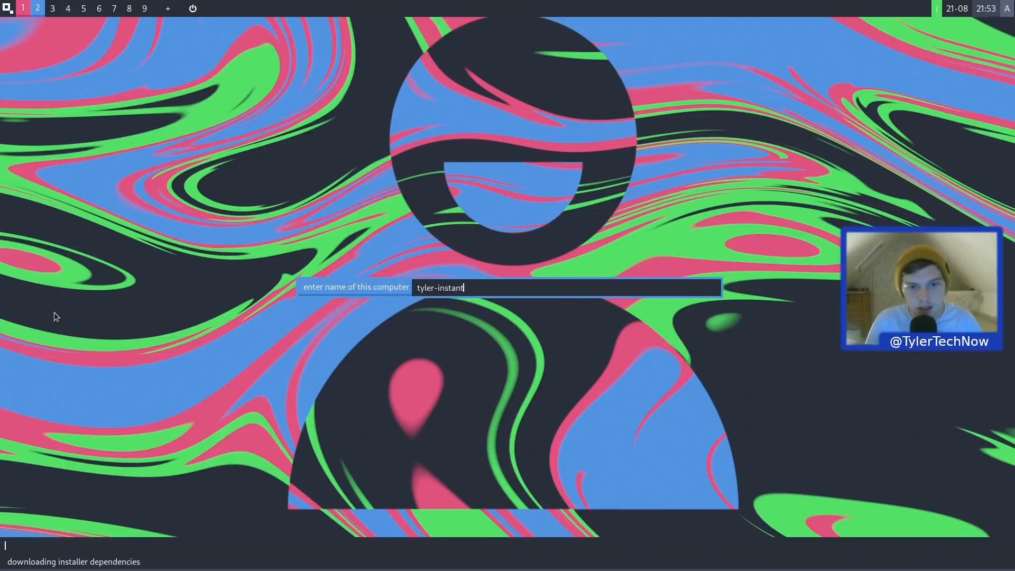
pyautogui.press('Return')
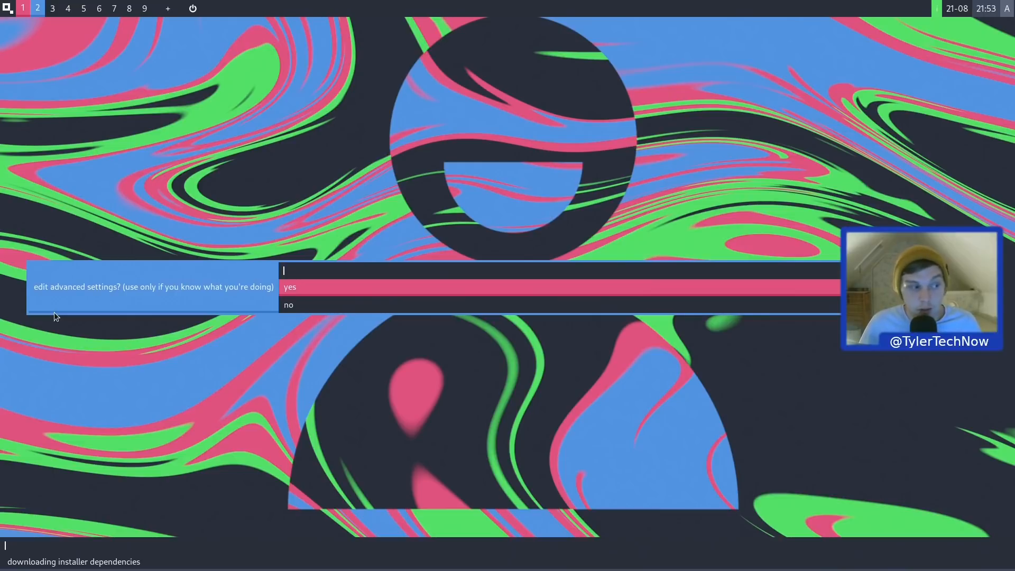
# Decline editing the advanced settings and start the installation with the summarized parameters.
pyautogui.press('Down')
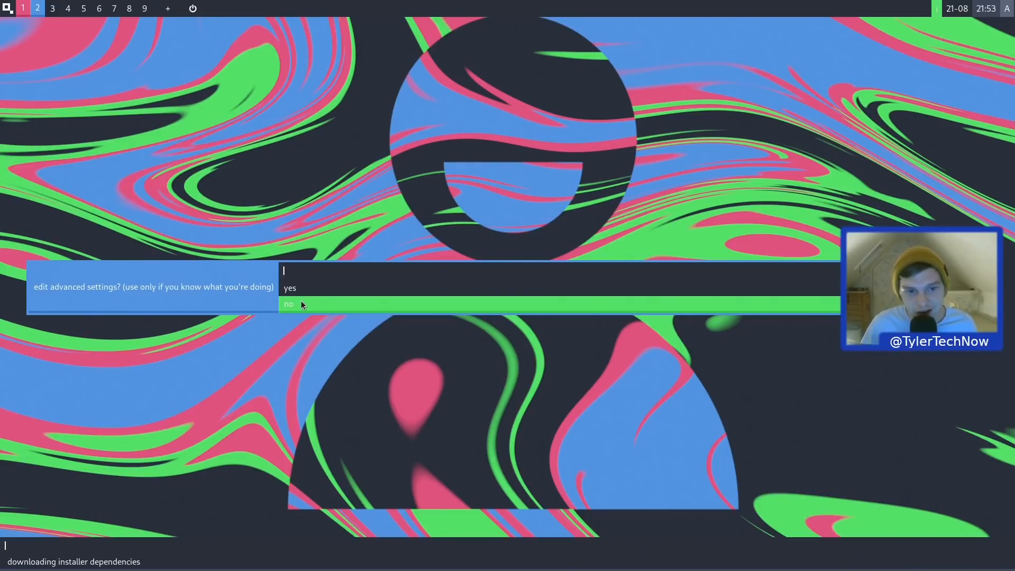
pyautogui.press('Return')
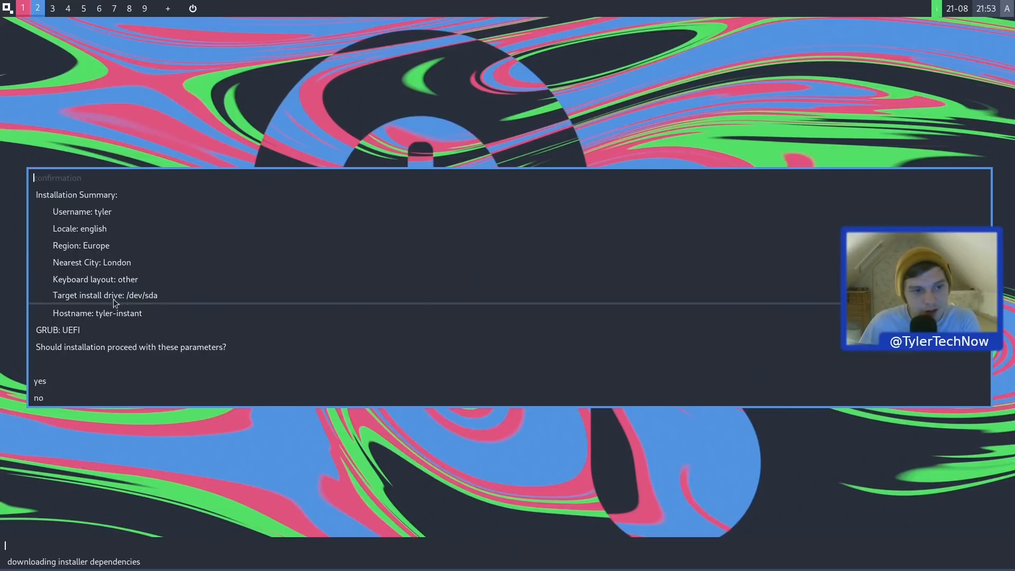
pyautogui.click(53, 379)
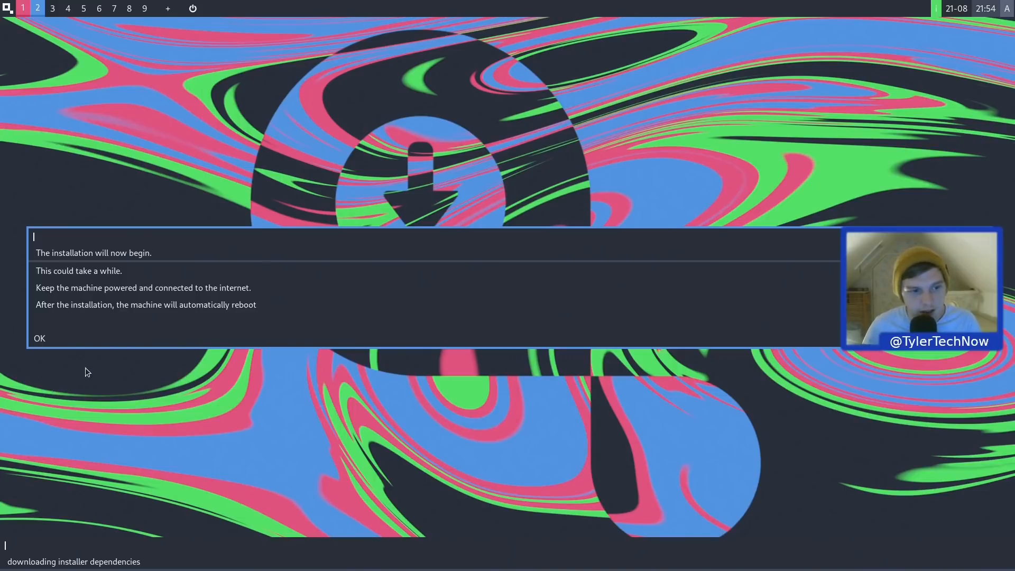
pyautogui.click(46, 339)
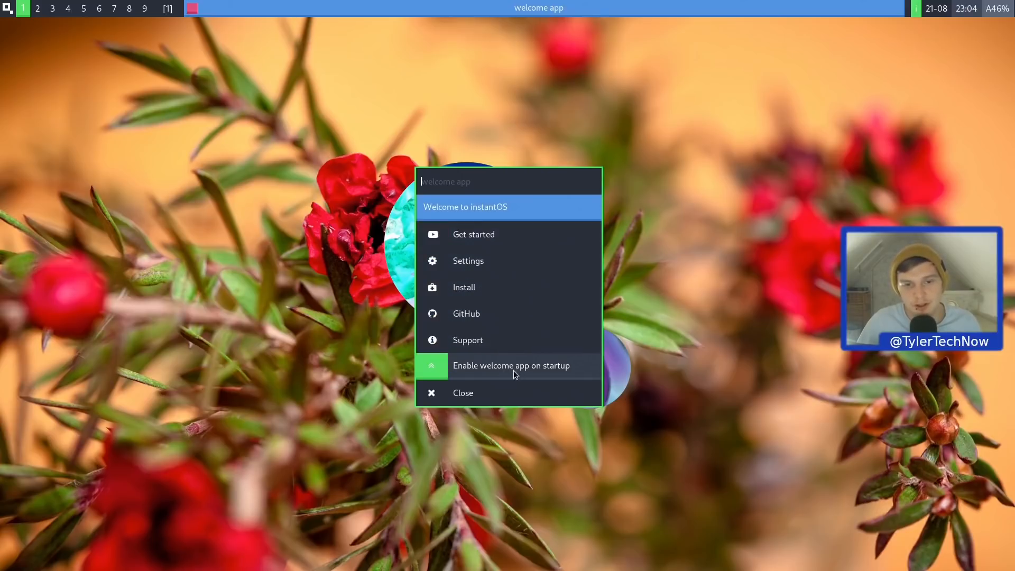
# Open the Get started playlist from the welcome app and look through its instantOS tutorial videos.
pyautogui.click(436, 233)
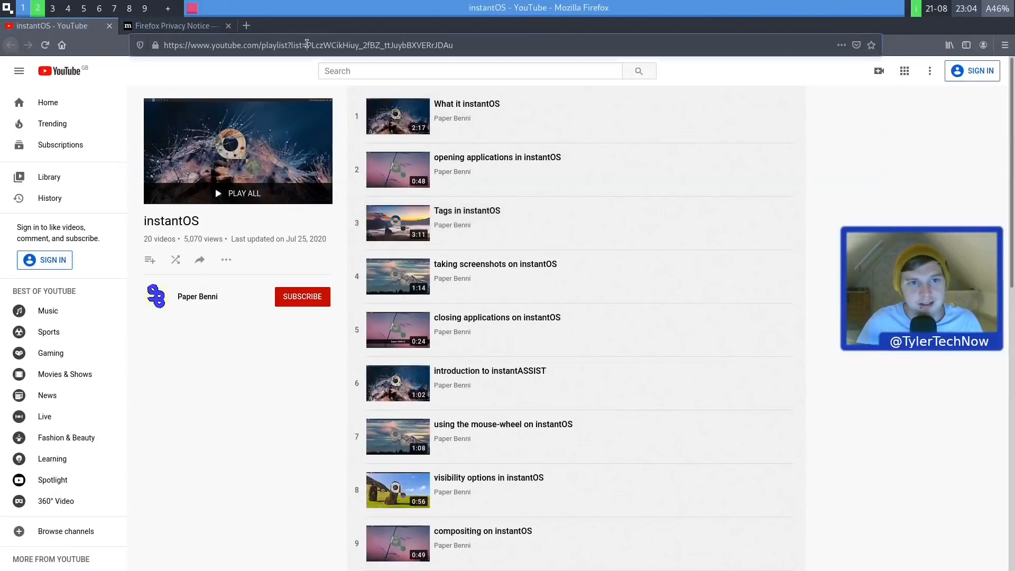
pyautogui.click(307, 44)
pyautogui.rightClick(373, 45)
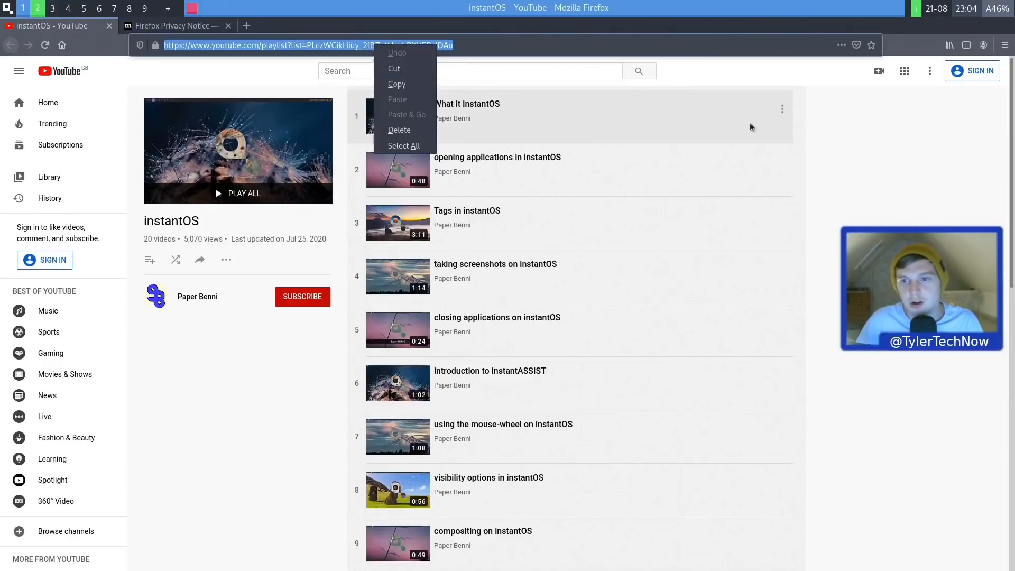
pyautogui.press('Escape')
pyautogui.moveTo(1013, 104); pyautogui.dragTo(1013, 322)
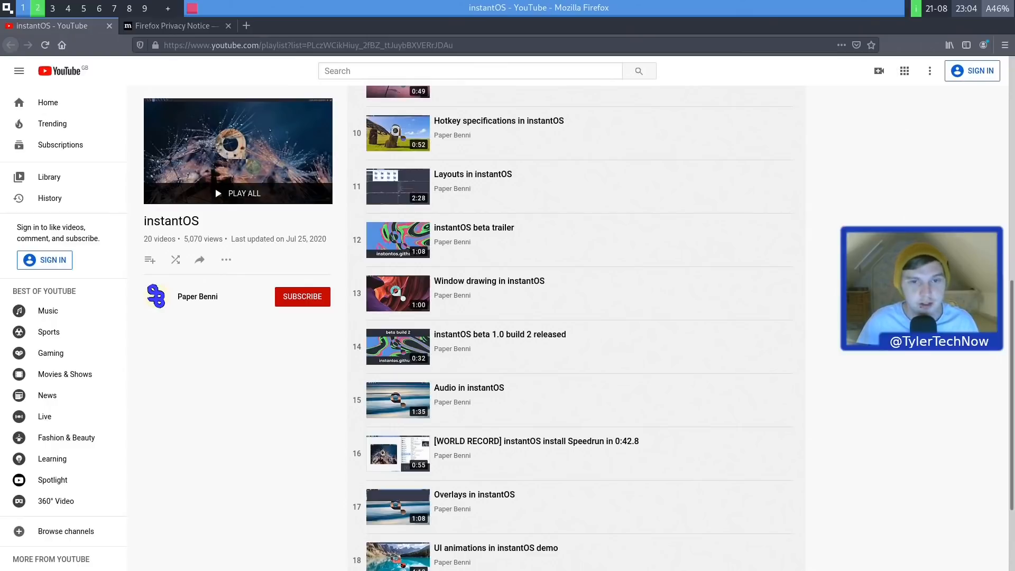
# Close the Firefox window together with both of its open tabs.
pyautogui.press('super+q')
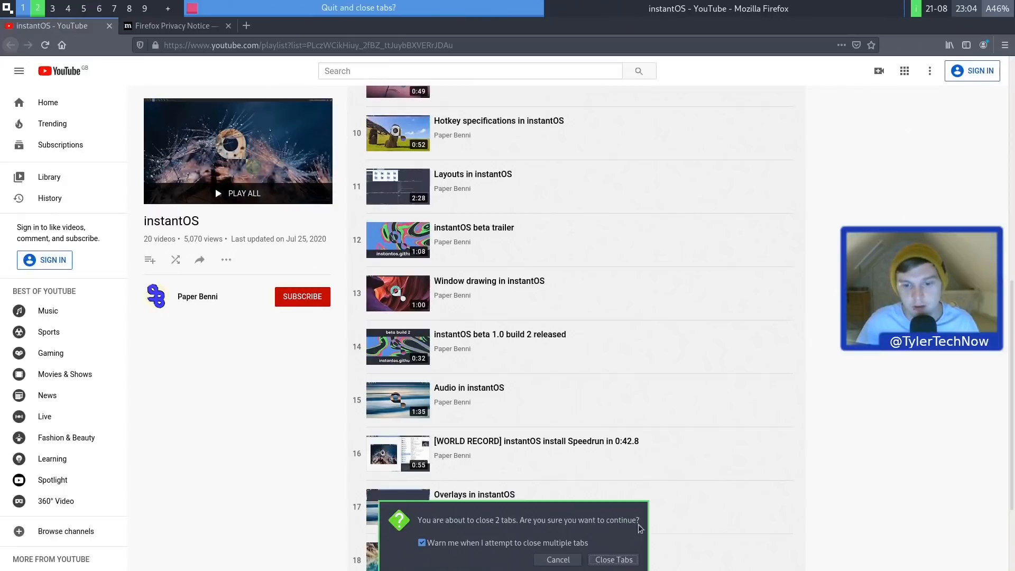
pyautogui.click(627, 566)
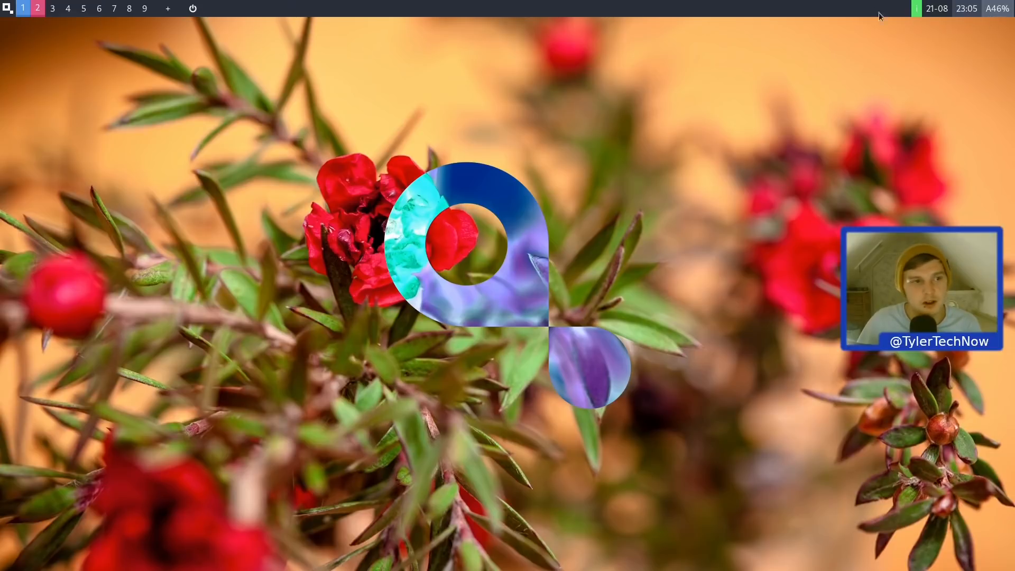
# Log out of the current session from the shutdown options and confirm signing out despite running apps.
pyautogui.click(7, 9)
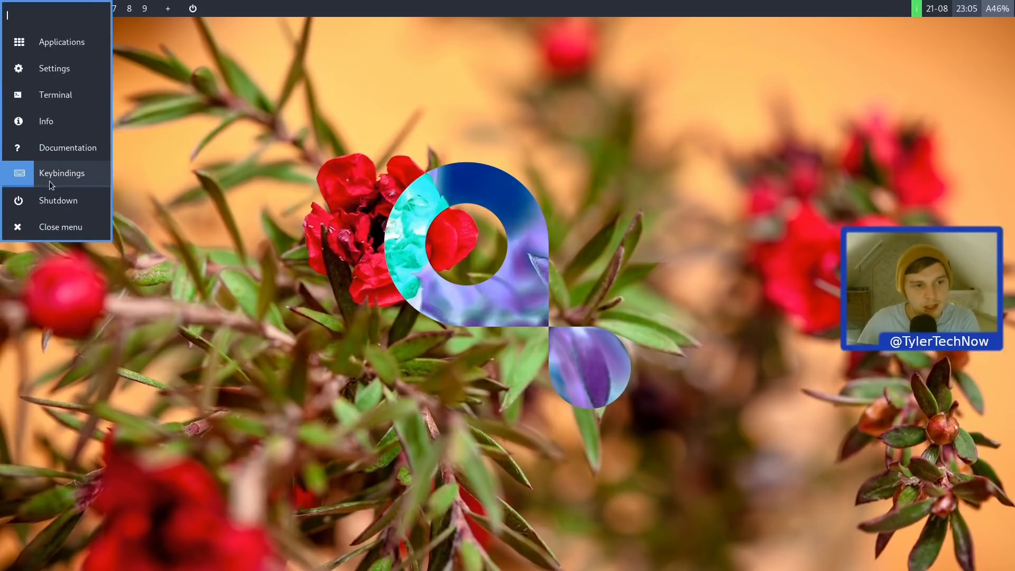
pyautogui.click(69, 201)
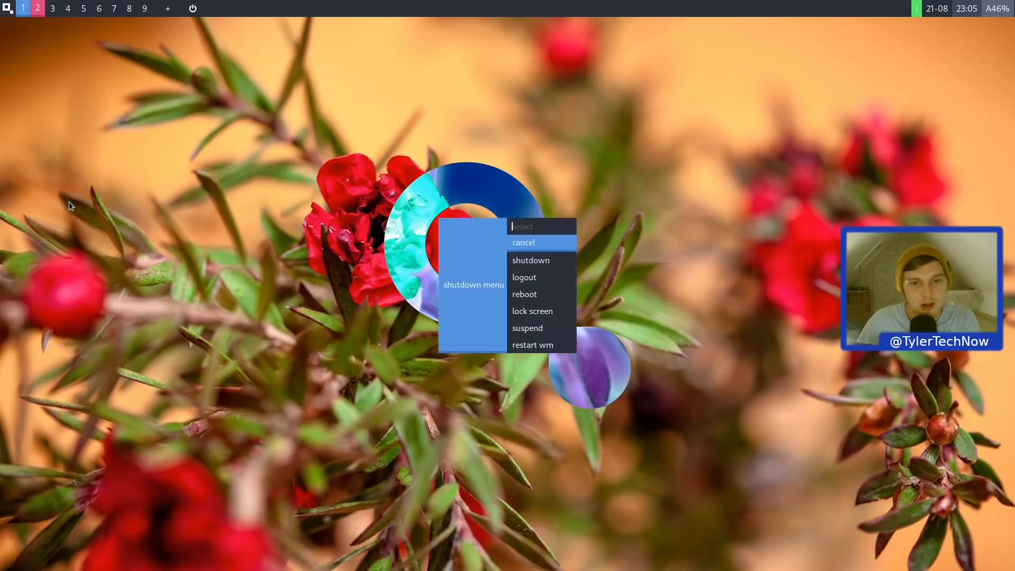
pyautogui.click(539, 279)
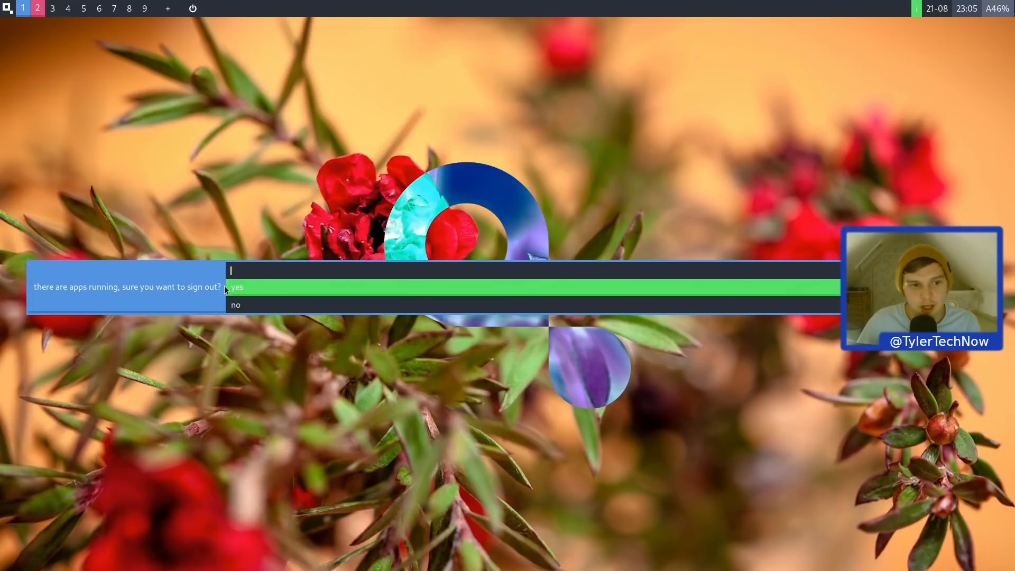
pyautogui.click(246, 287)
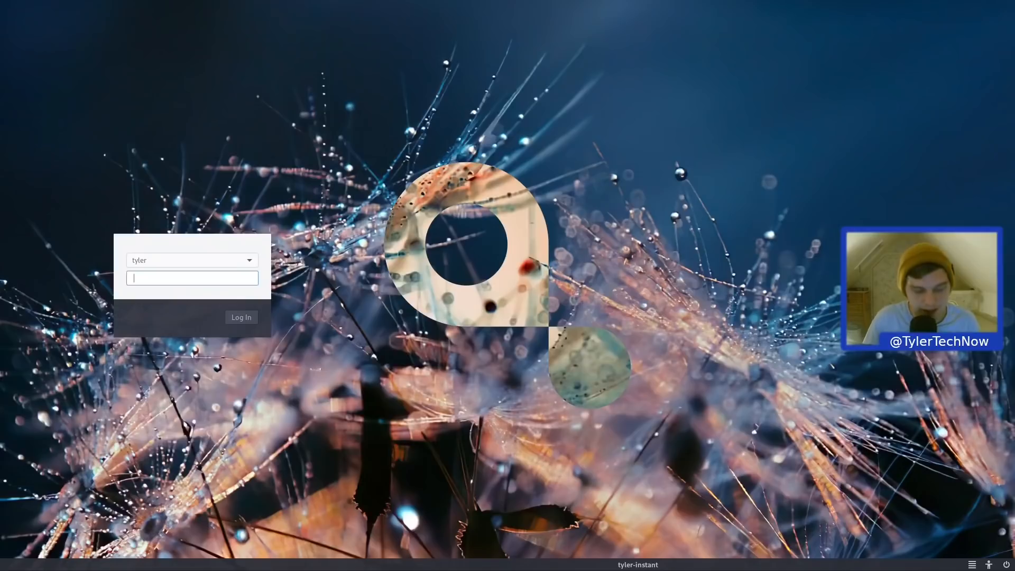
# Log back in with the account password, and close the Screen Layout Editor and welcome app windows.
pyautogui.write('••••••••')
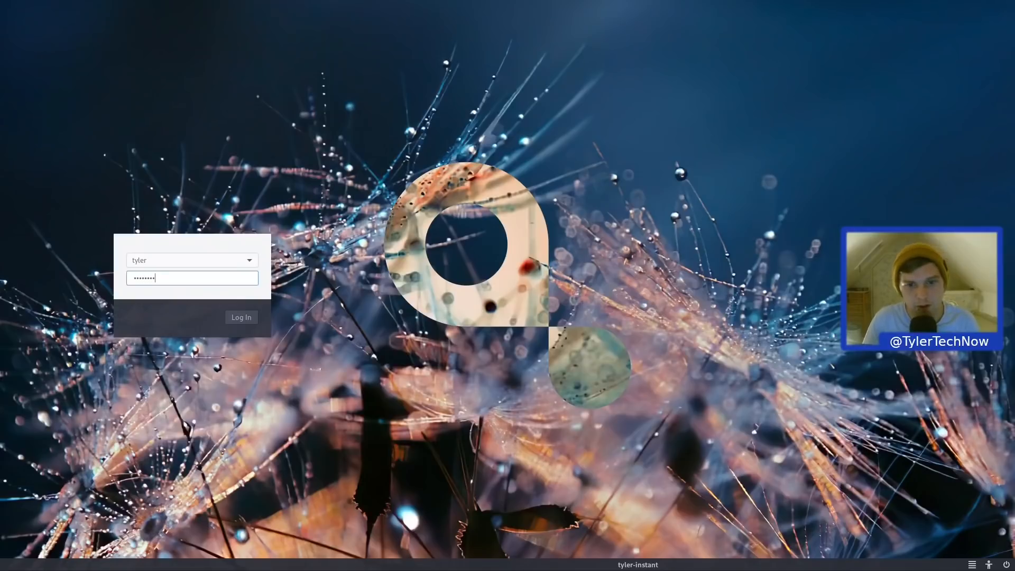
pyautogui.press('Return')
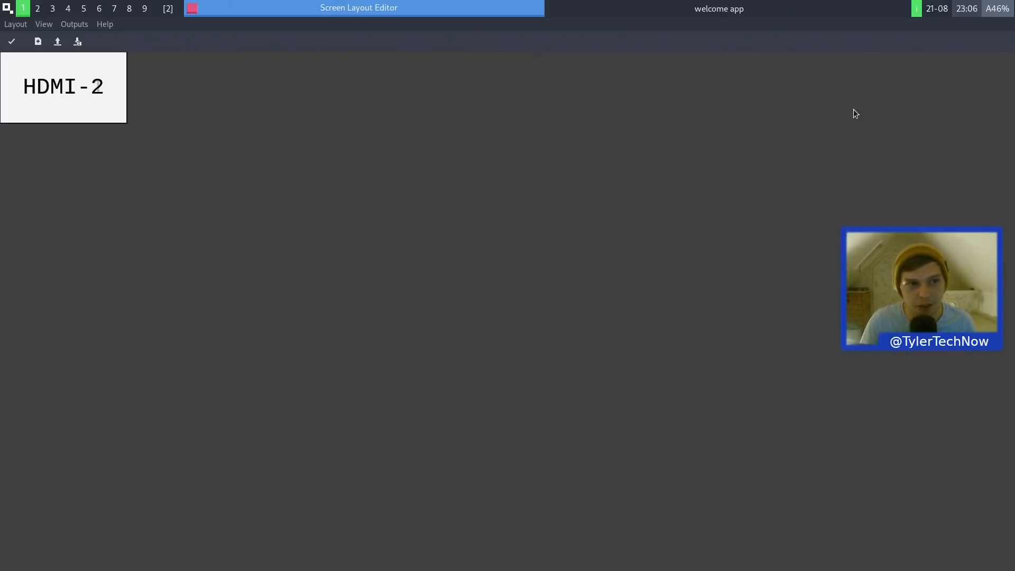
pyautogui.press('super+q')
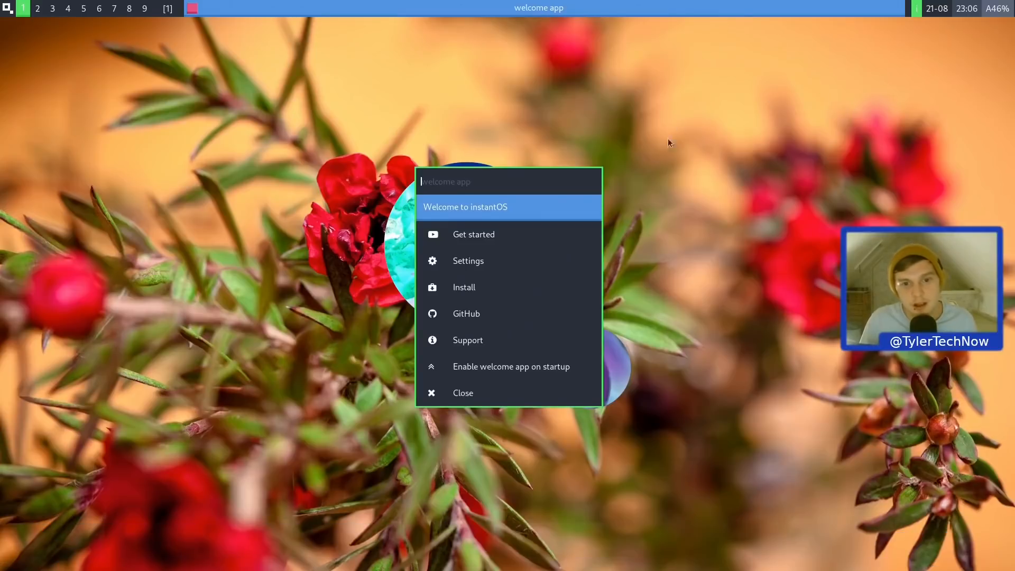
pyautogui.click(497, 246)
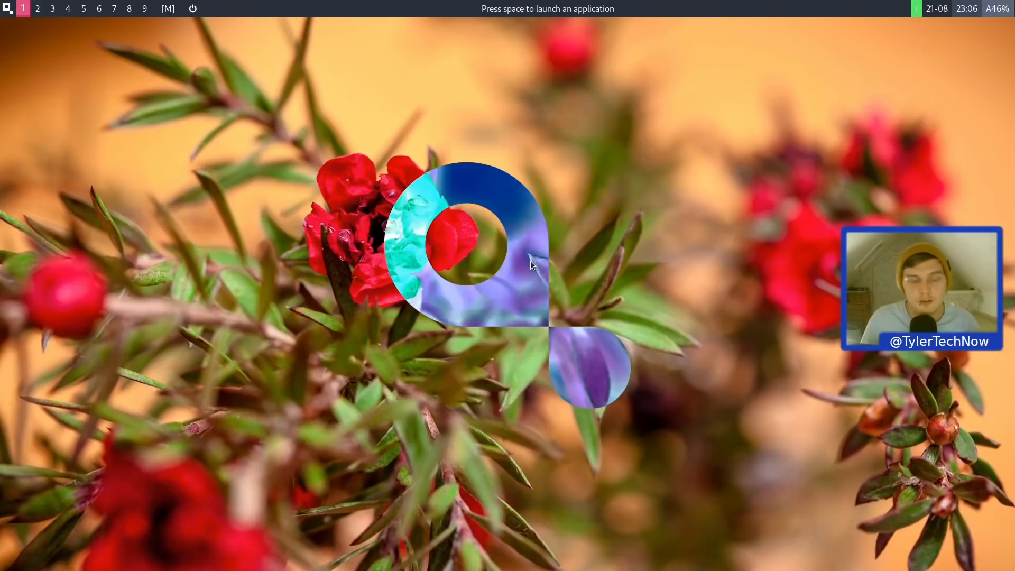
# Open the instantOS keybindings list and look through its general, terminal, mouse and desktop sections.
pyautogui.click(8, 10)
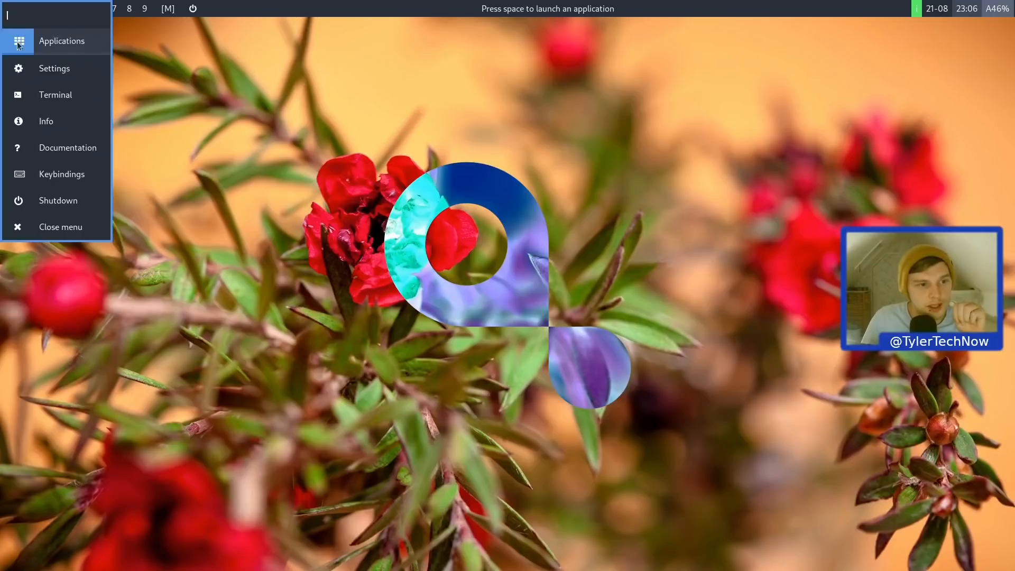
pyautogui.click(32, 172)
pyautogui.scroll(-15, 367, 185)
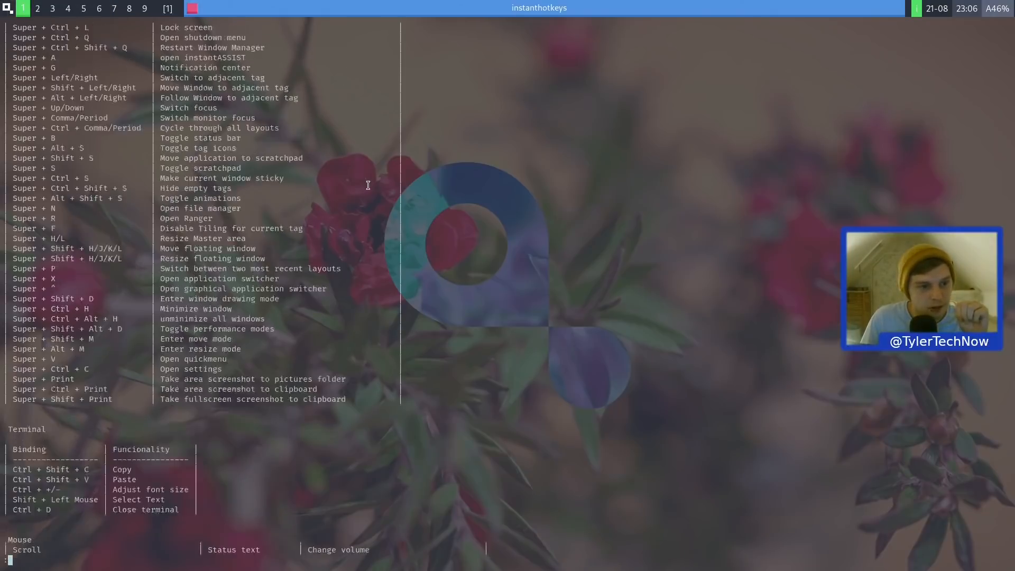
pyautogui.scroll(-5, 368, 184)
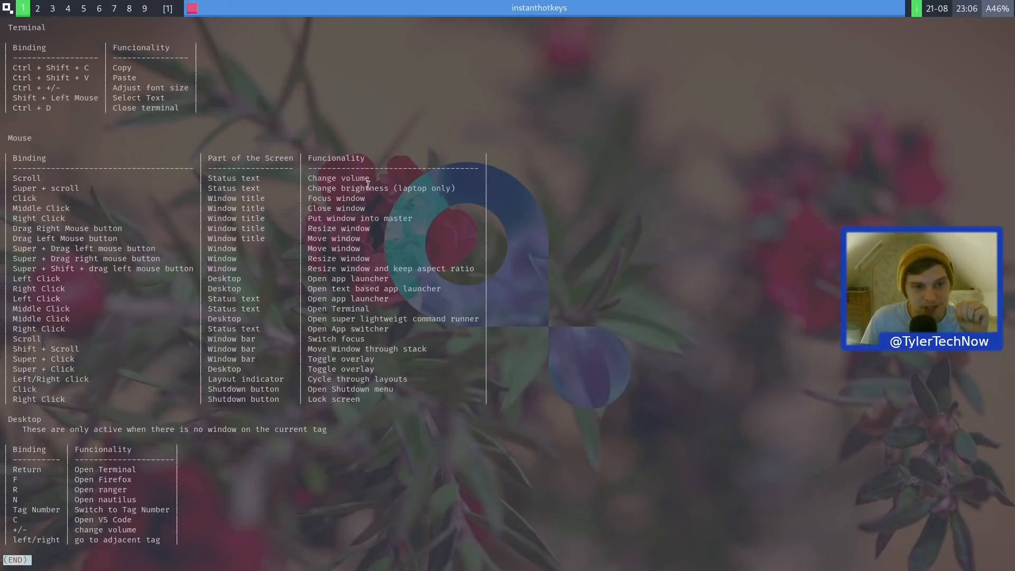
pyautogui.scroll(20, 370, 185)
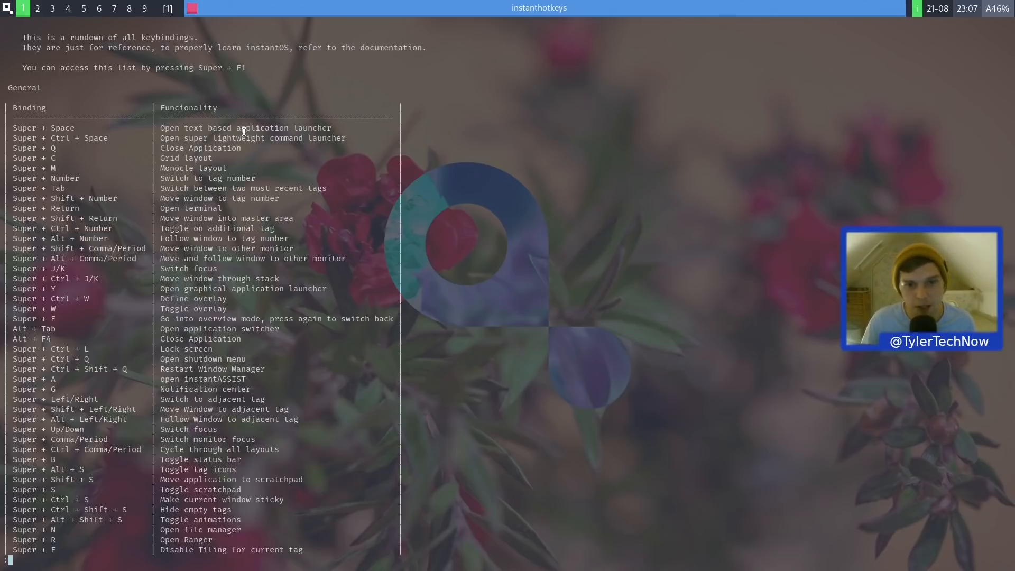
# Launch Firefox by searching for "fire" in the graphical application launcher, and close its window.
pyautogui.press('super+y')
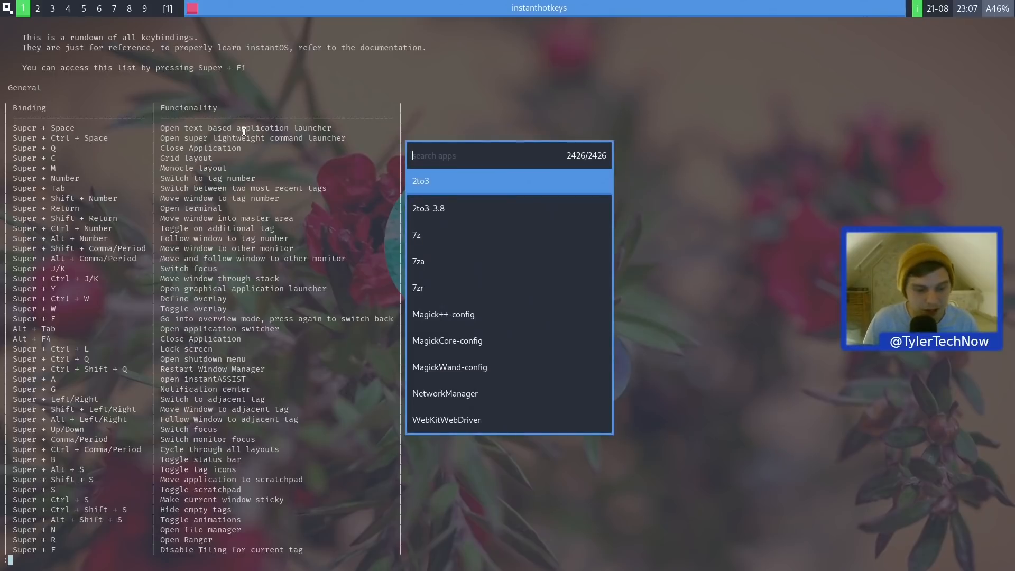
pyautogui.write('fire')
pyautogui.press('Return')
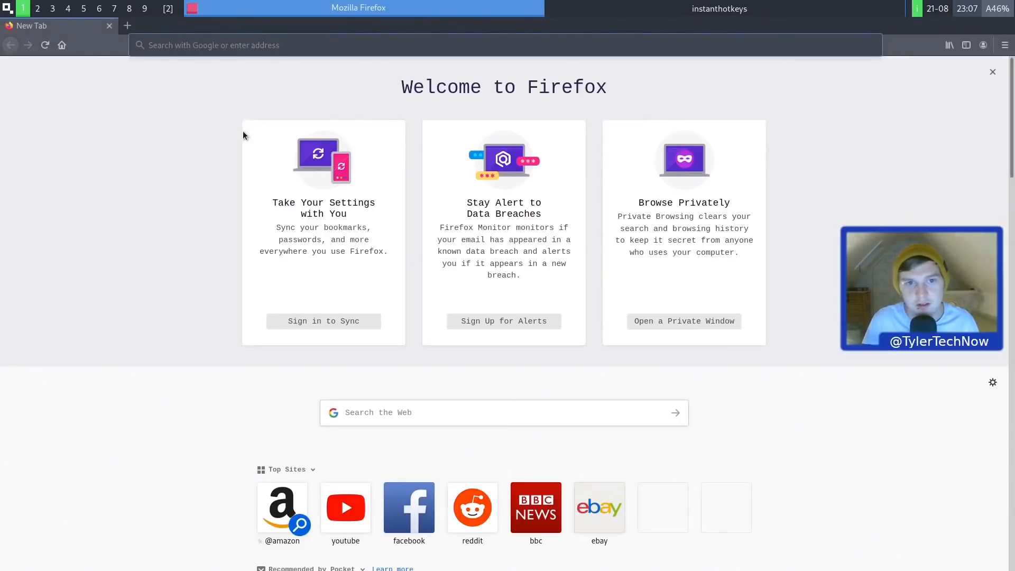
pyautogui.press('super+q')
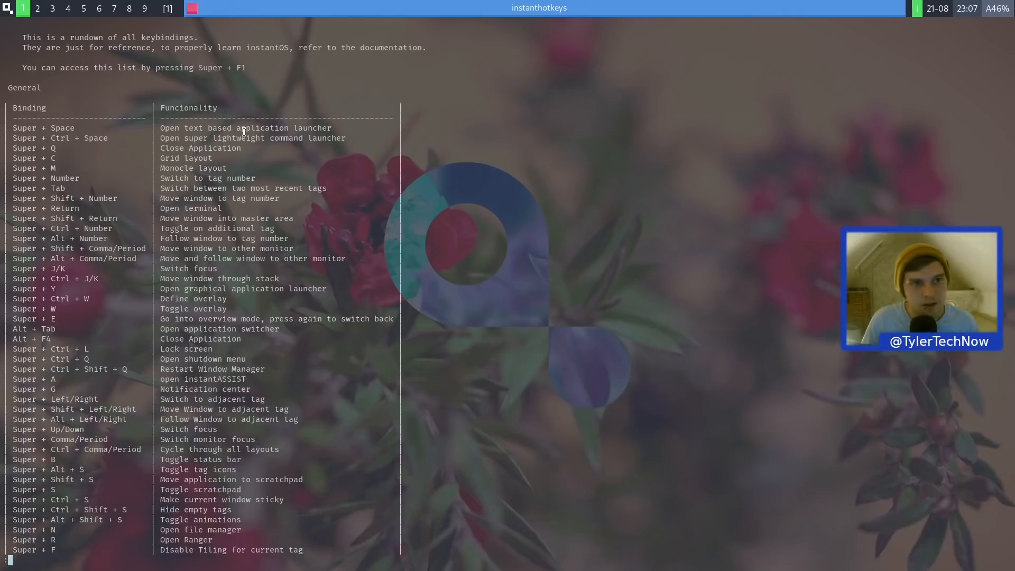
# Switch the window layout from monocle to tiling and open two terminals alongside the keybindings list.
pyautogui.click(170, 13)
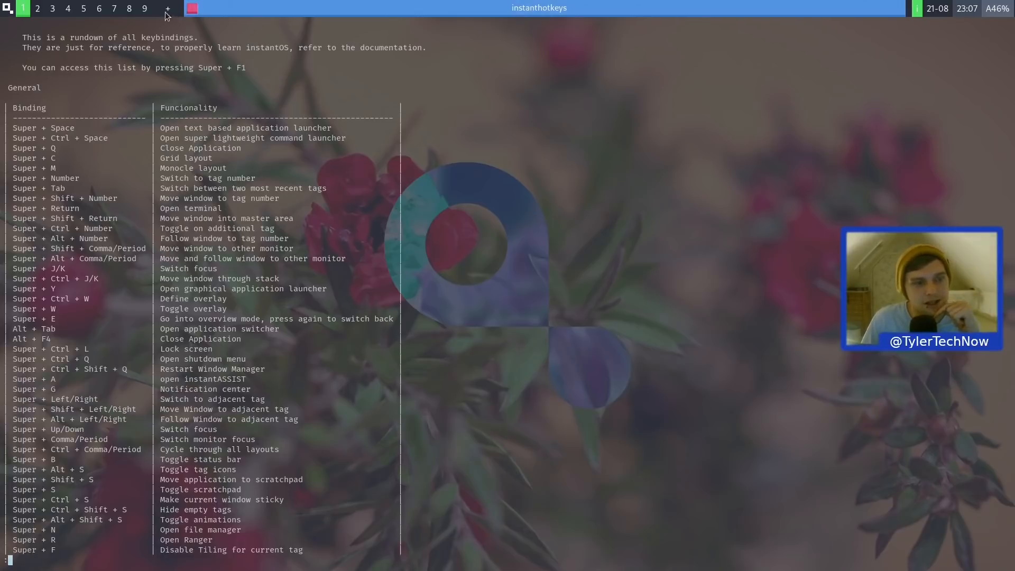
pyautogui.press('super+Return')
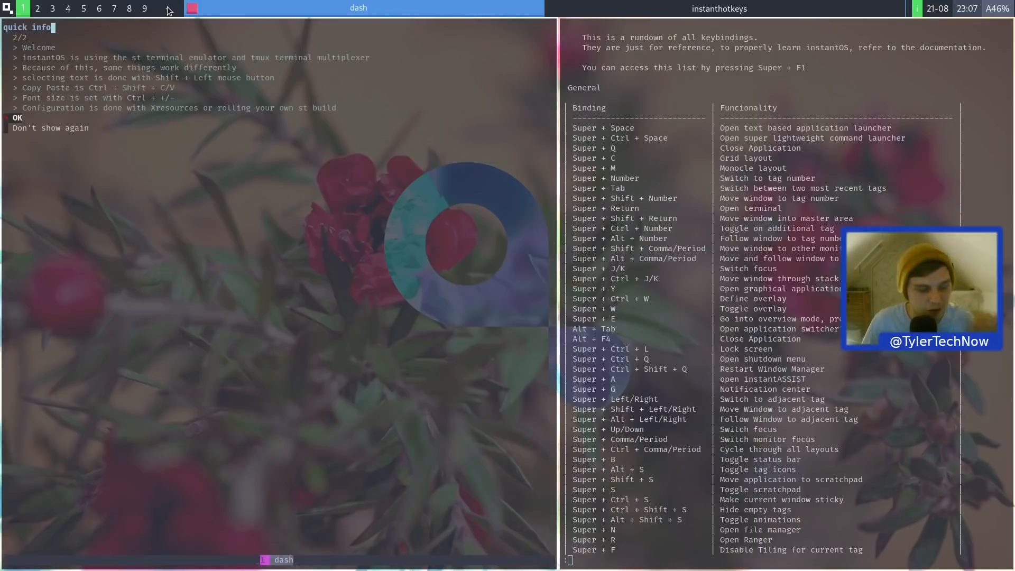
pyautogui.press('super+Return')
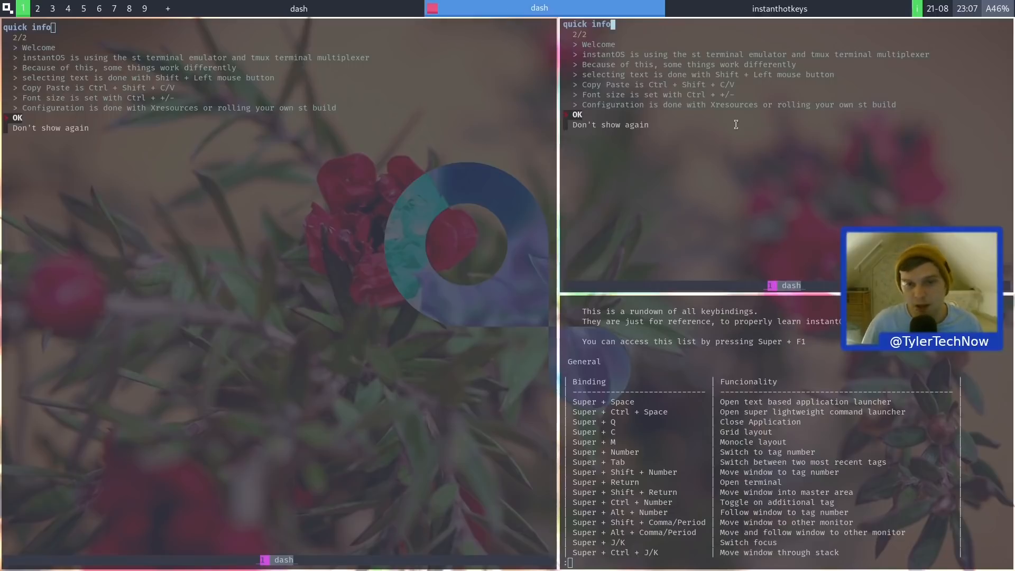
# Close both terminals so that only the keybindings window is left open.
pyautogui.press('Down')
pyautogui.press('Return')
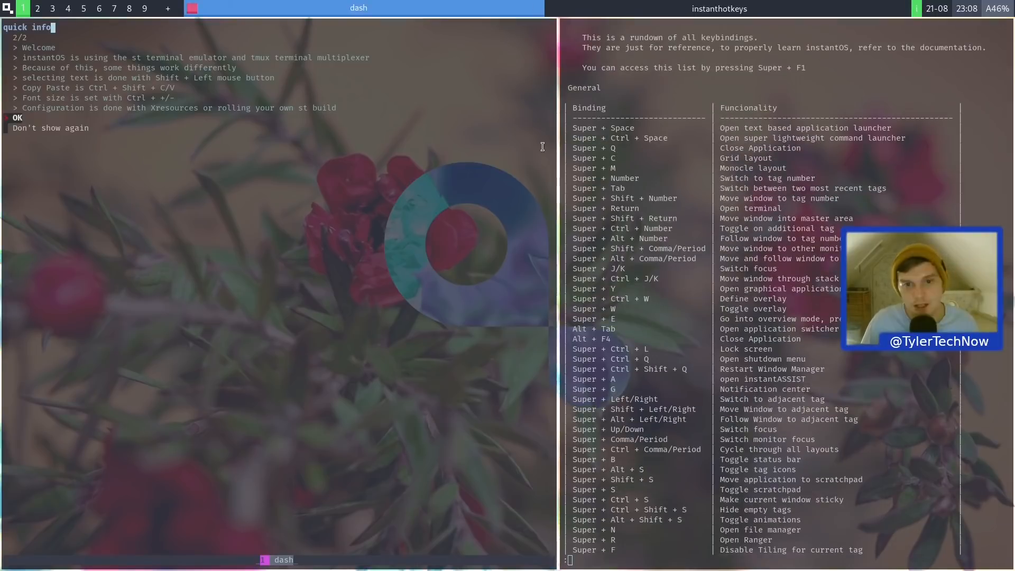
pyautogui.press('super+q')
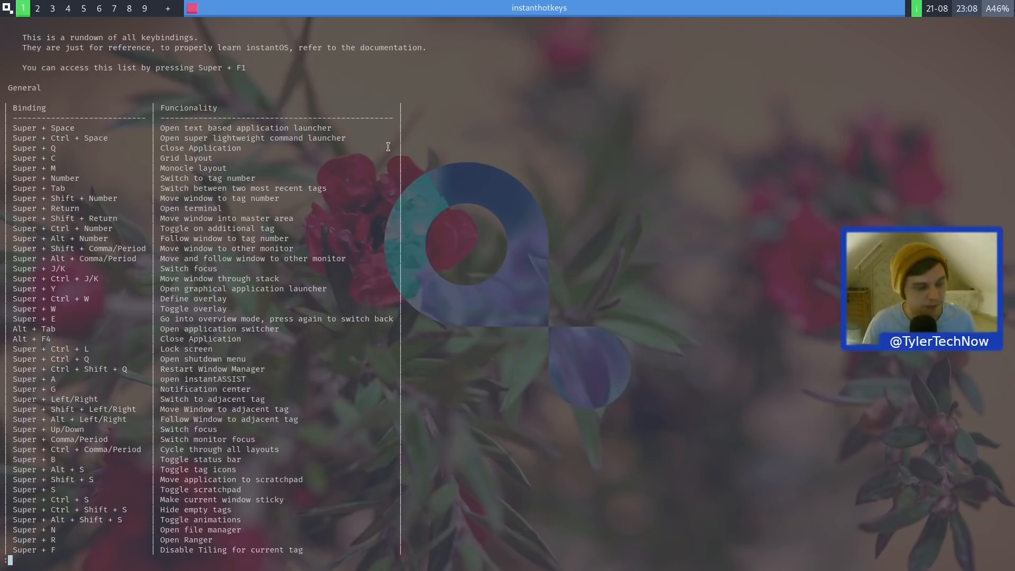
# Make the keybindings window floating and return it to tiled mode.
pyautogui.press('super+shift+space')
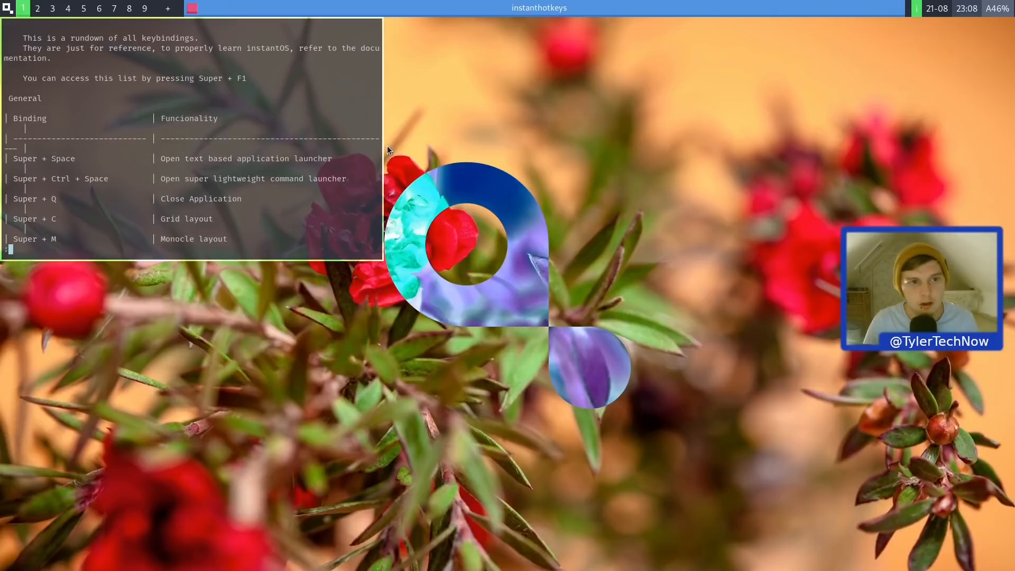
pyautogui.press('super+shift+space')
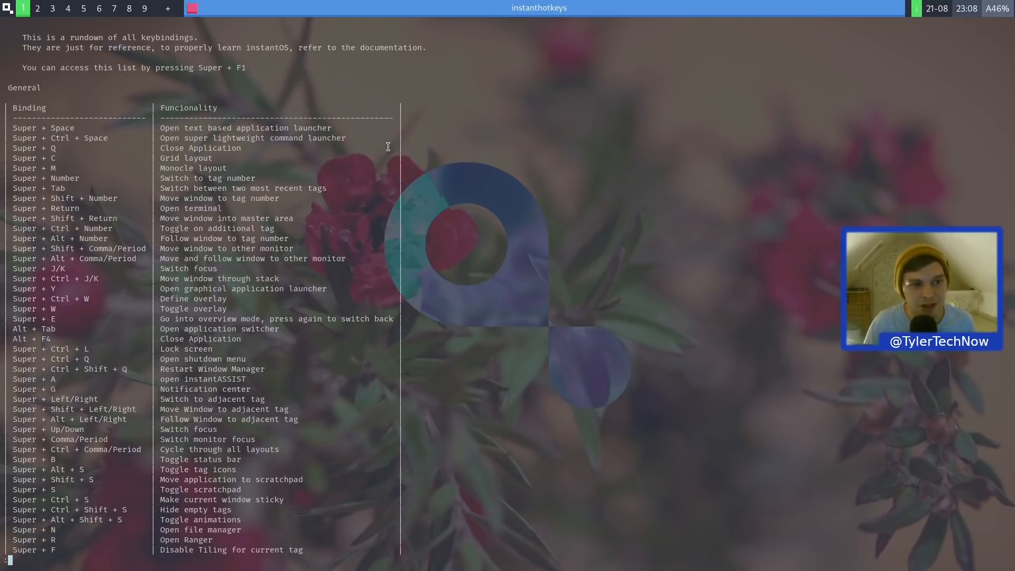
# Launch Firefox beside the keybindings list using the text-based application launcher, and close it again.
pyautogui.press('super+space')
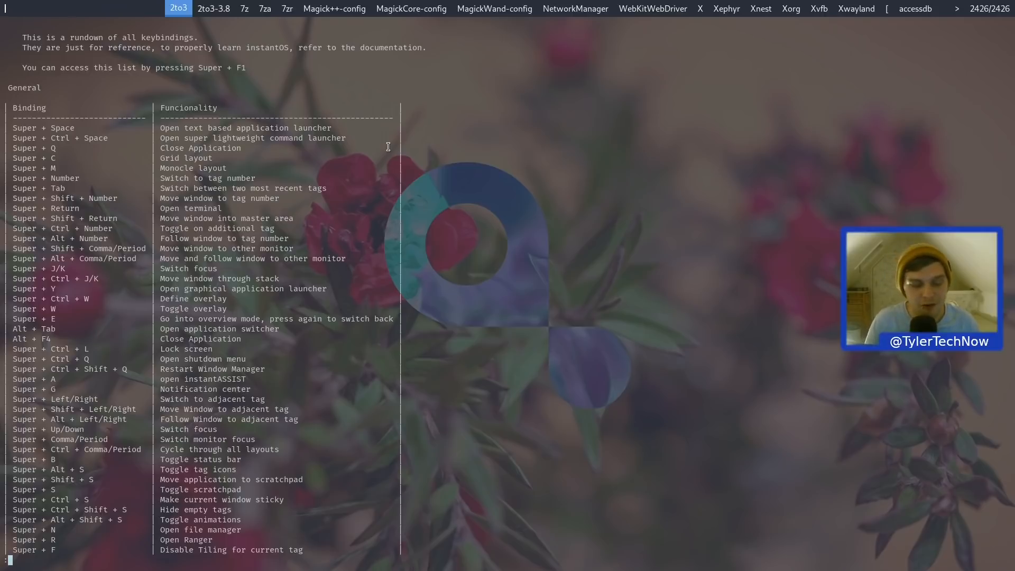
pyautogui.write('firefox')
pyautogui.press('Return')
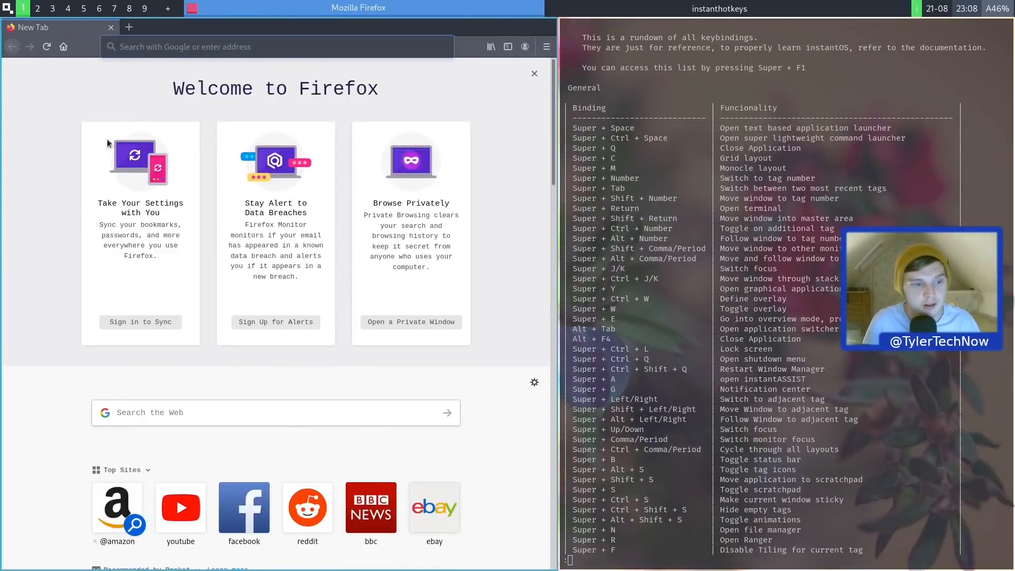
pyautogui.press('super+q')
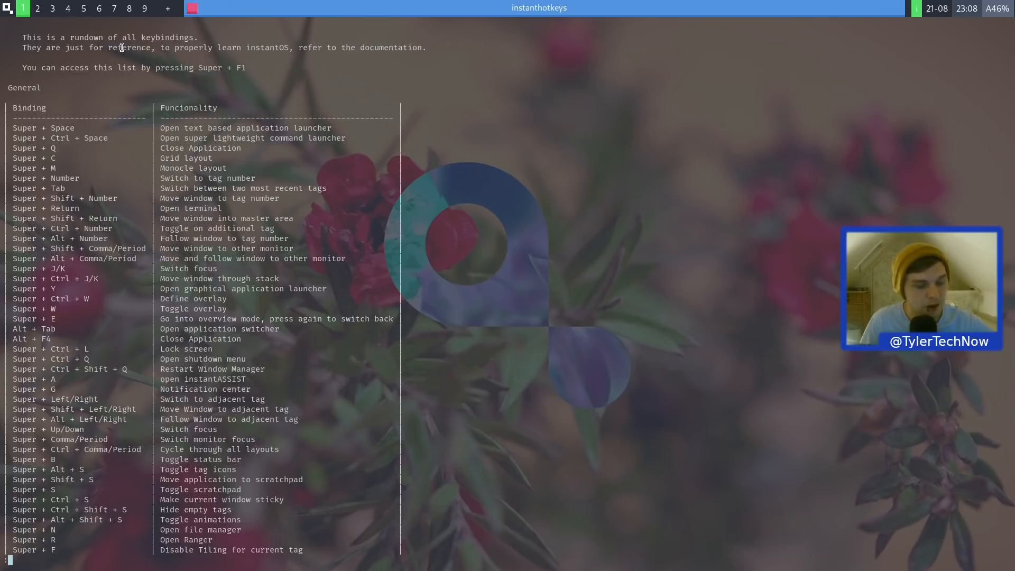
# Switch back and forth between tags 7 and 1, ending on tag 1 with the keybindings window.
pyautogui.press('q')
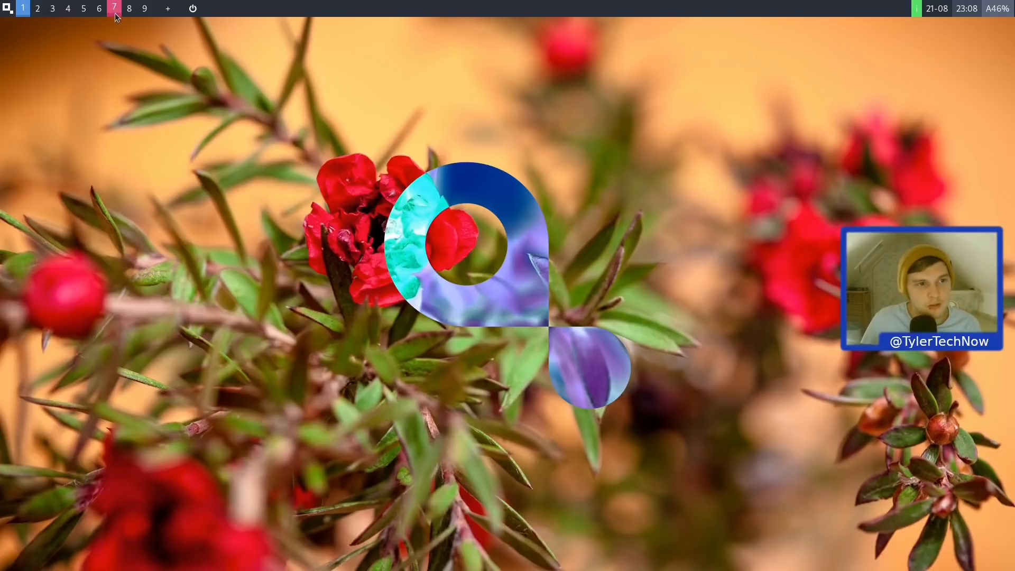
pyautogui.press('super+F1')
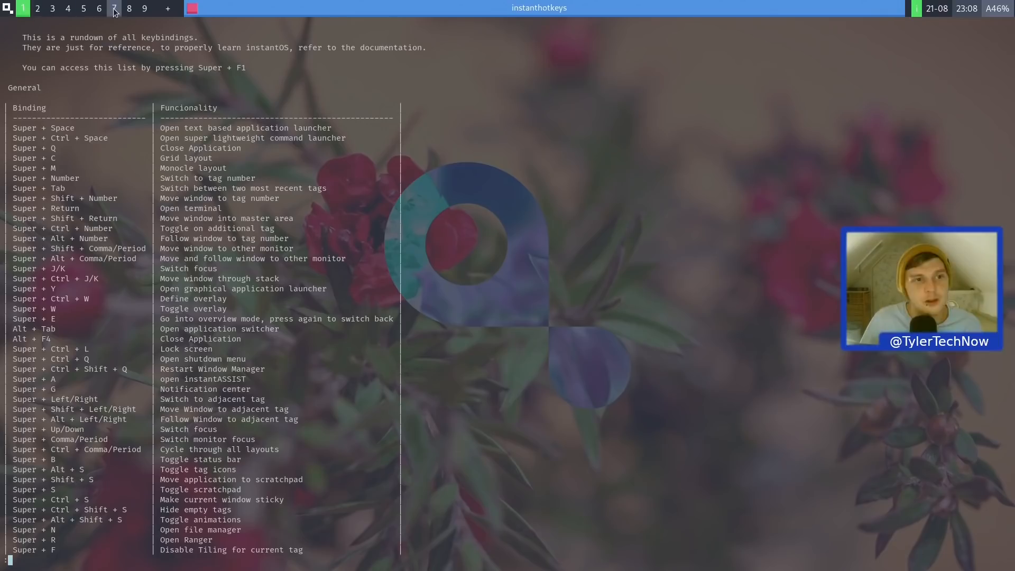
pyautogui.press('q')
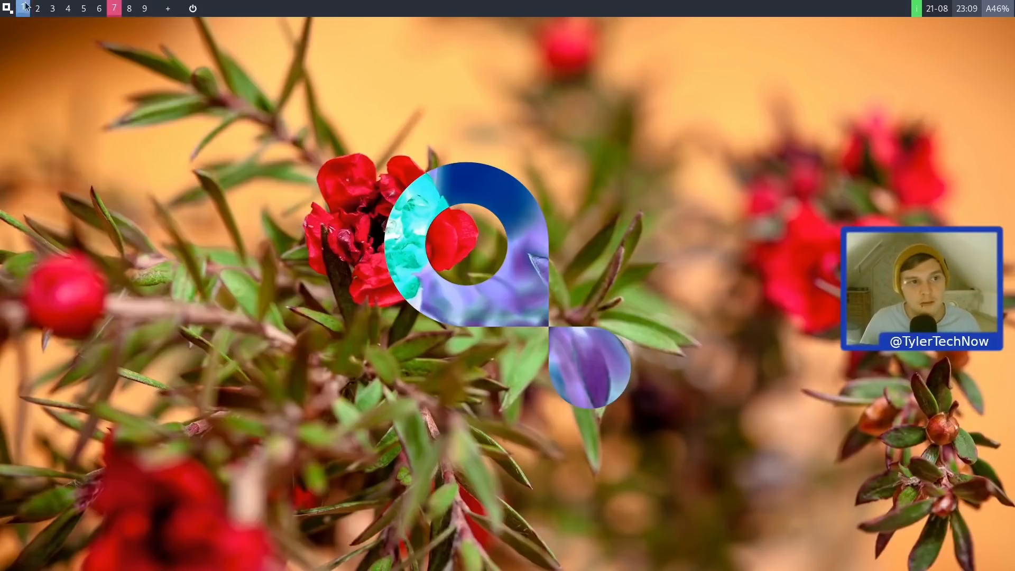
pyautogui.press('super+F1')
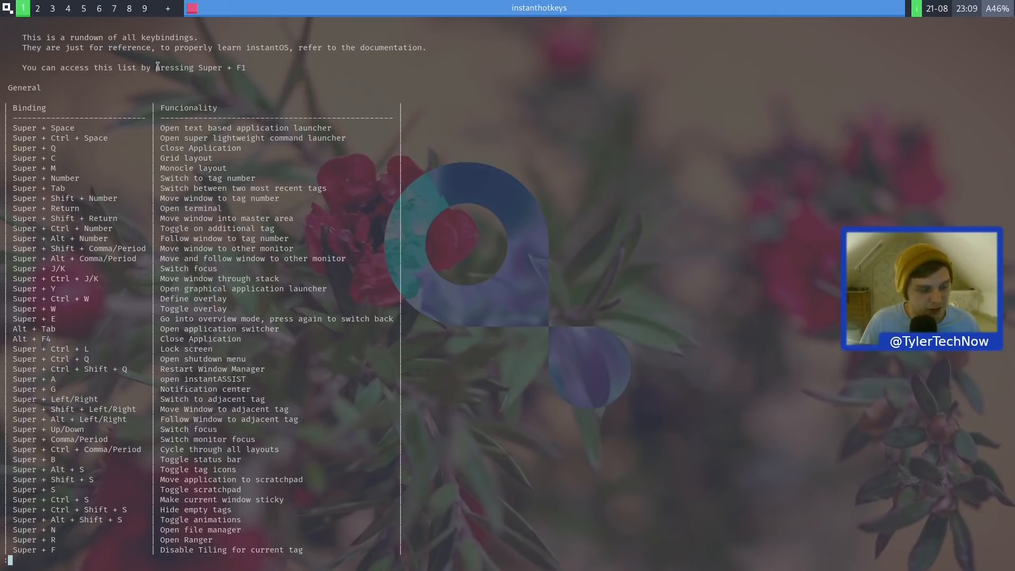
pyautogui.press('super+shift+7')
pyautogui.press('super+shift+1')
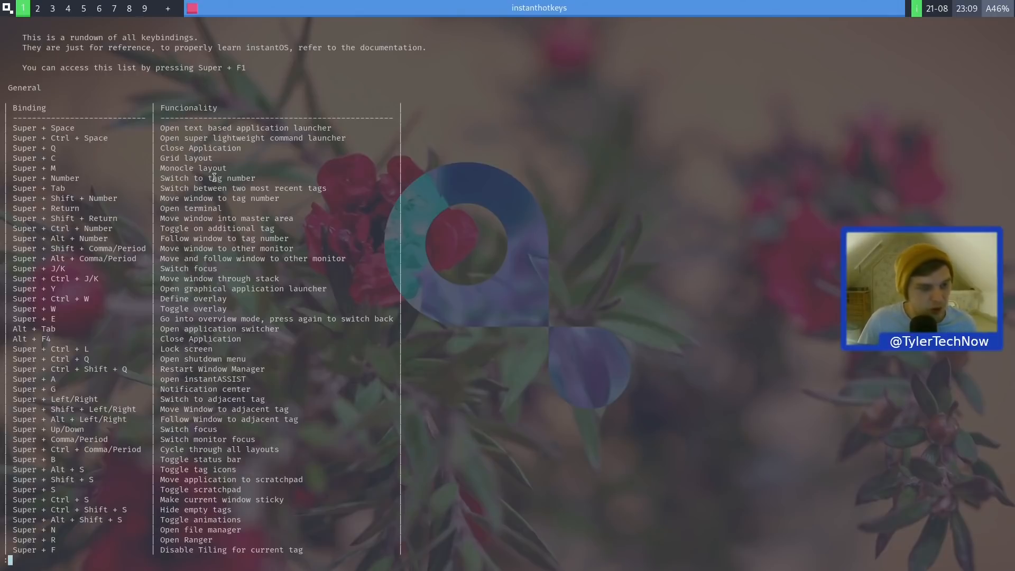
# Open the application switcher and select the instanthotkeys window.
pyautogui.hotkey('alt', 'Tab')
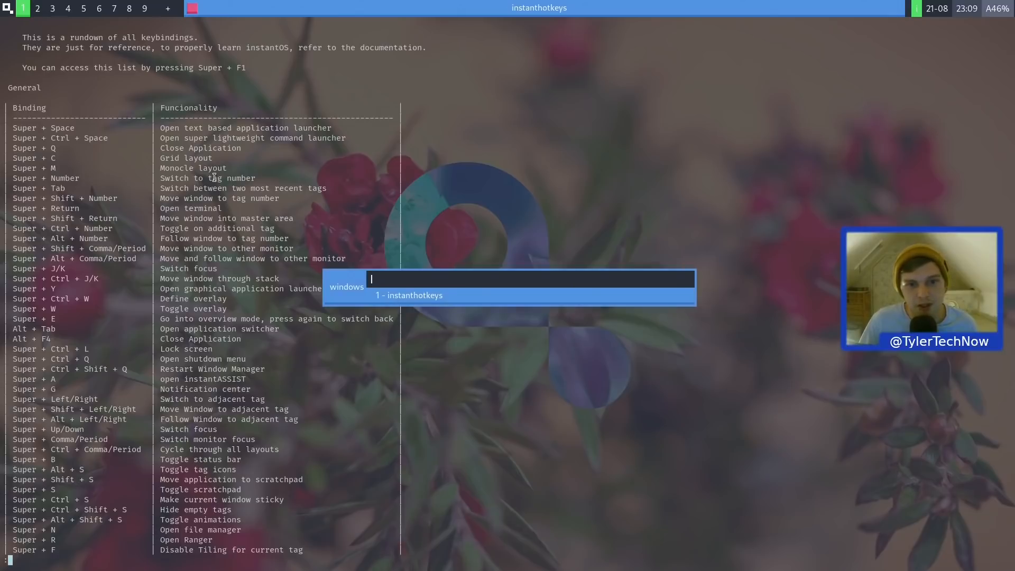
pyautogui.click(437, 290)
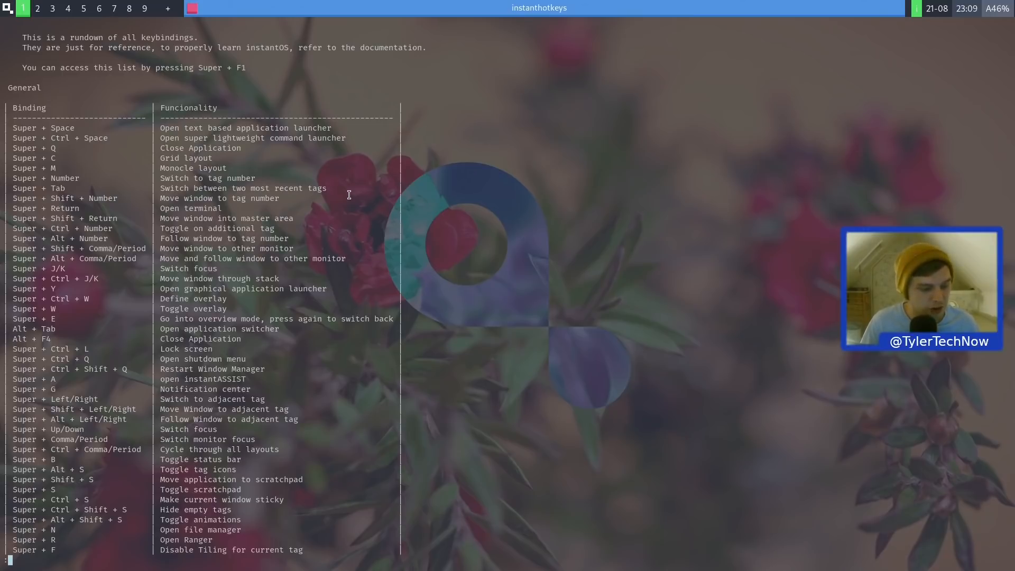
# Move the keybindings window to tag 7, view it there, and send it back to tag 1.
pyautogui.press('super+7')
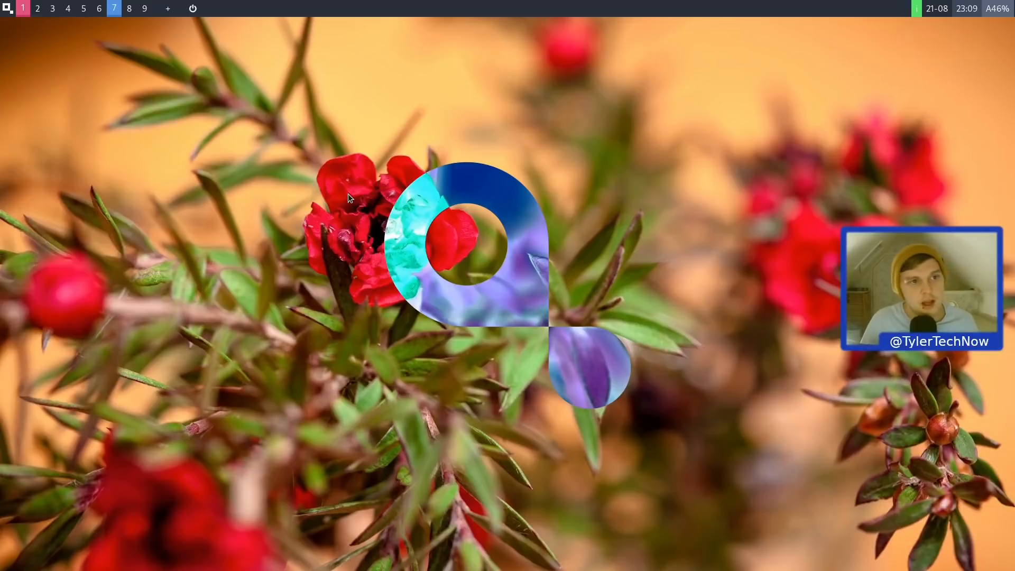
pyautogui.click(112, 13)
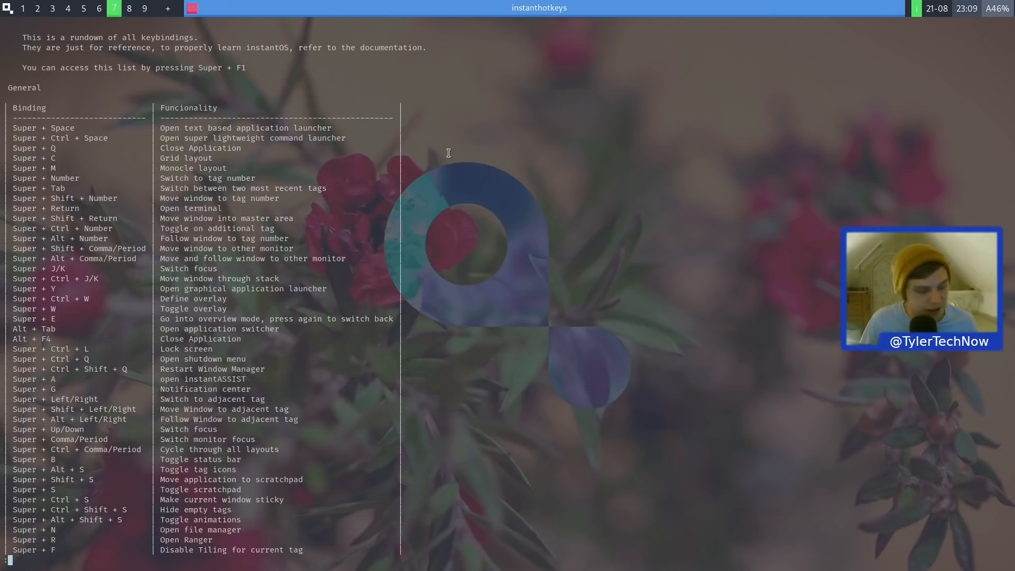
pyautogui.press('q')
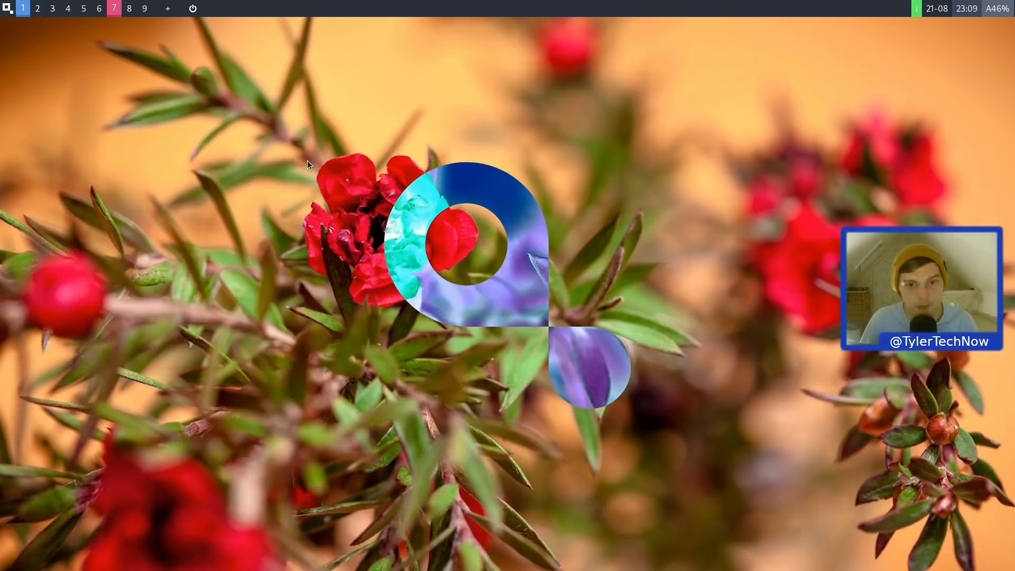
# Consult the keybindings list on tag 1 for the instantASSIST entry and switch to the empty tag 2.
pyautogui.press('super+F1')
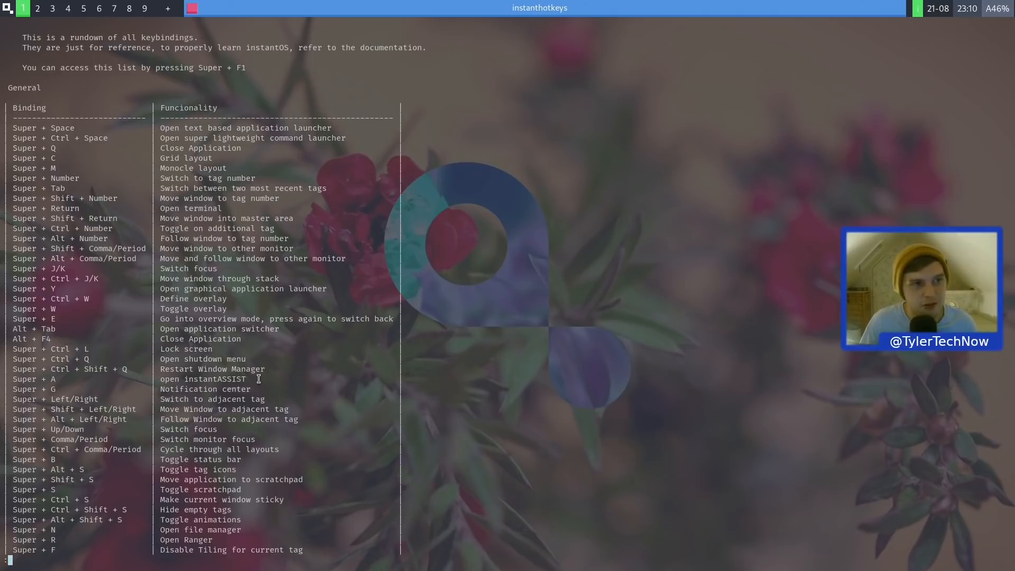
pyautogui.press('q')
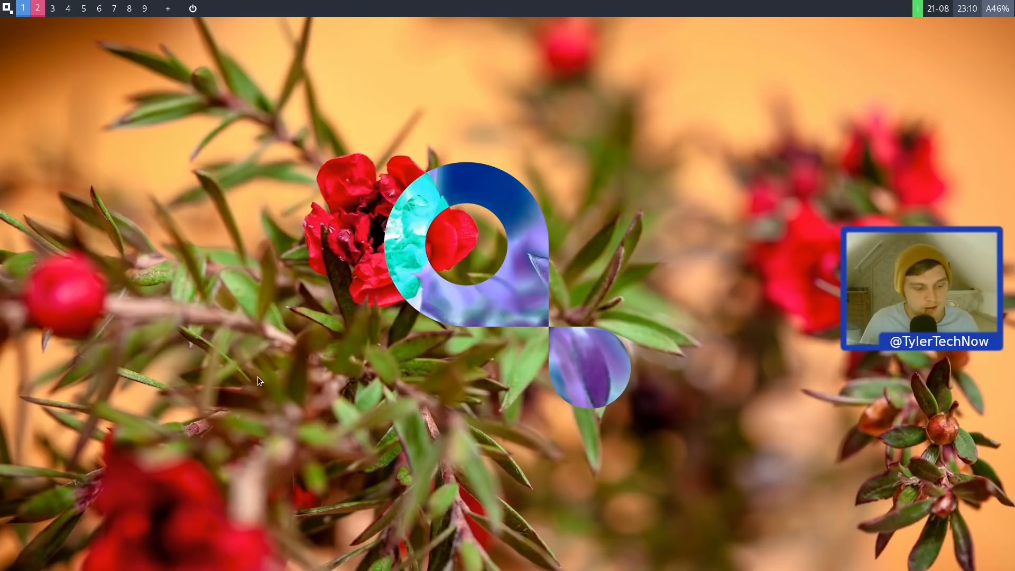
pyautogui.press('super+F1')
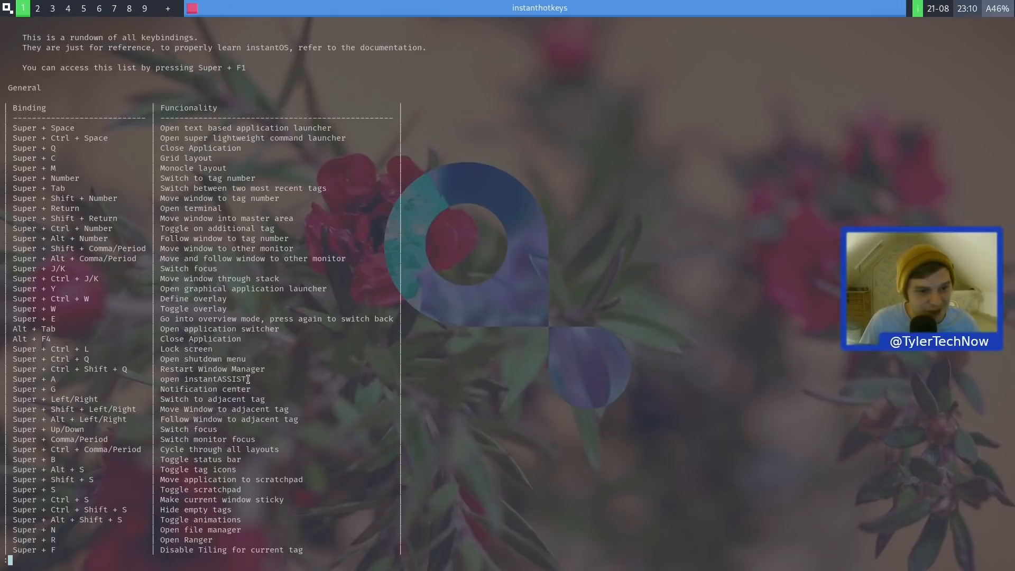
pyautogui.press('q')
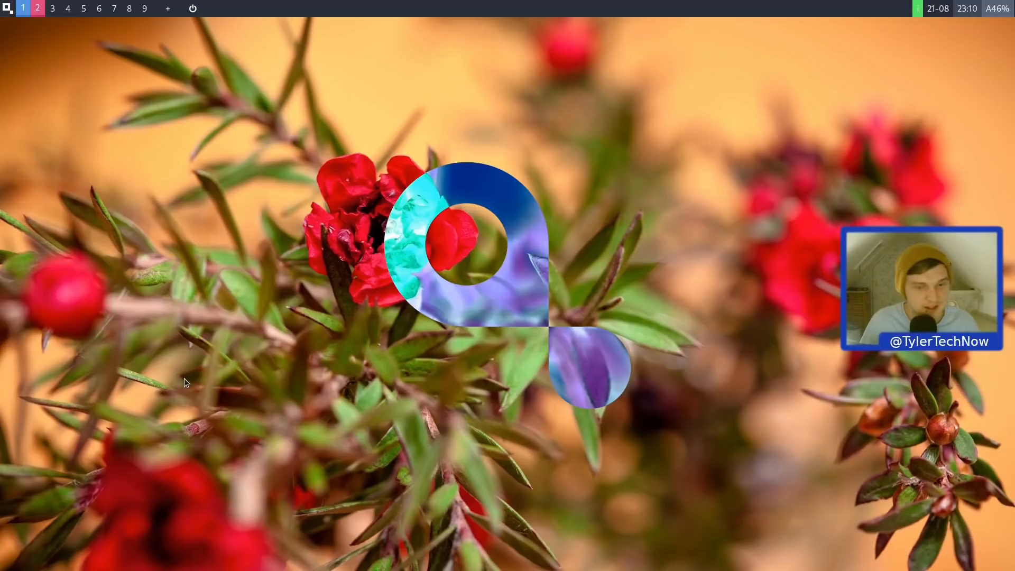
# Open instantASSIST and lower the audio volume to 36% with its slider.
pyautogui.press('super+y')
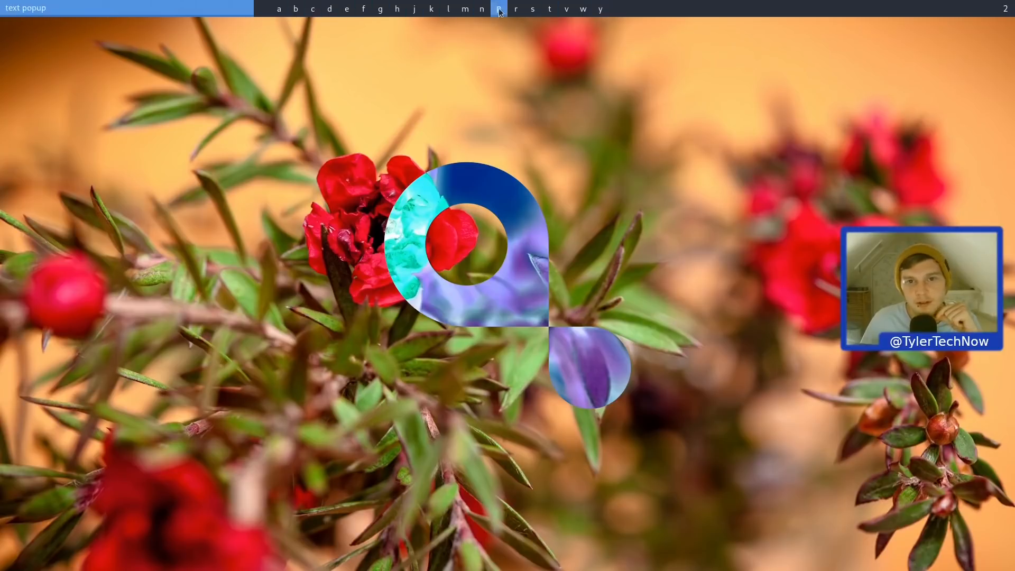
pyautogui.click(281, 9)
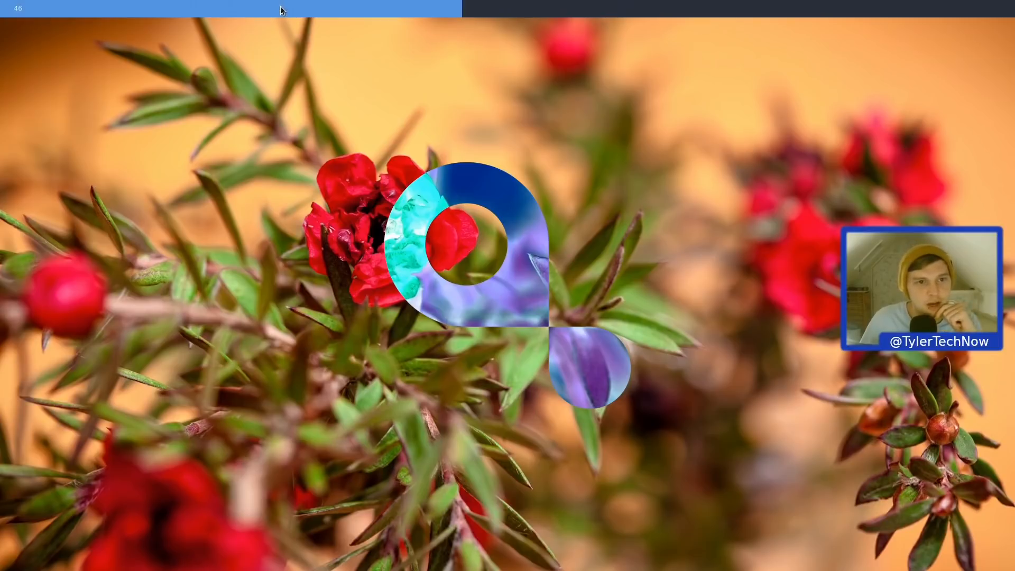
pyautogui.moveTo(254, 10); pyautogui.dragTo(367, 10)
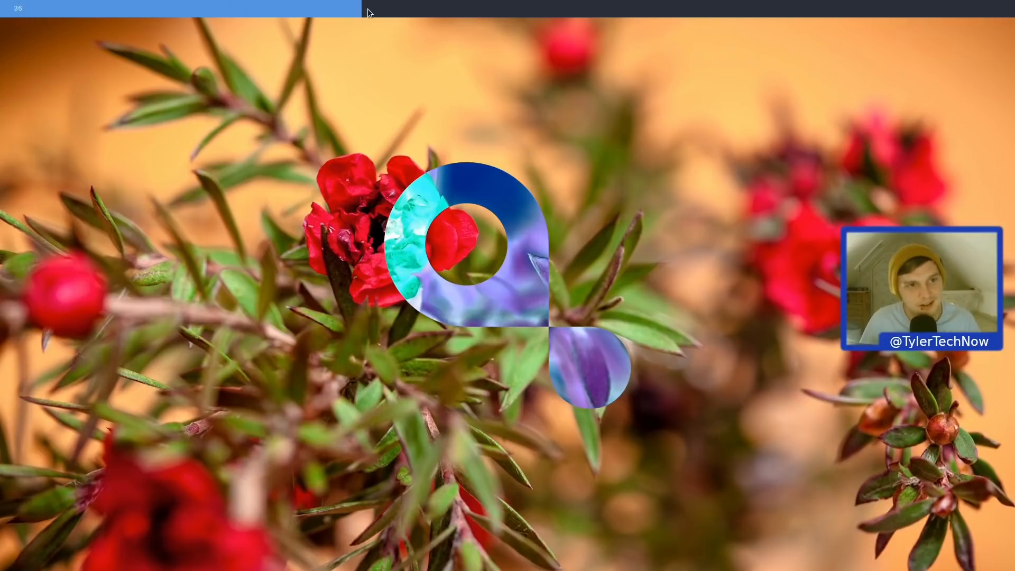
pyautogui.click(367, 9)
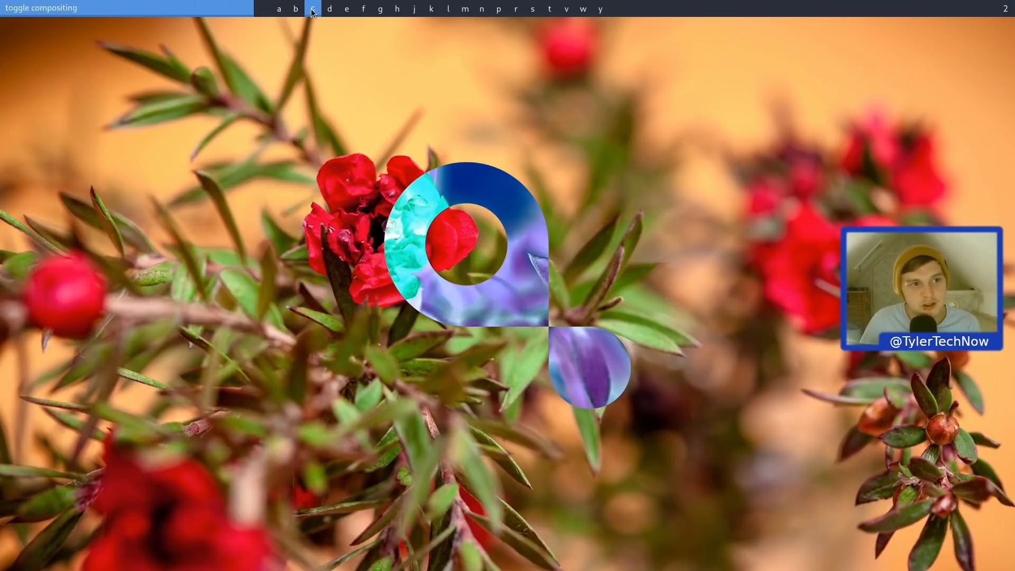
# Open the emoji picker through instantASSIST and pick the grinning face emoji.
pyautogui.click(346, 9)
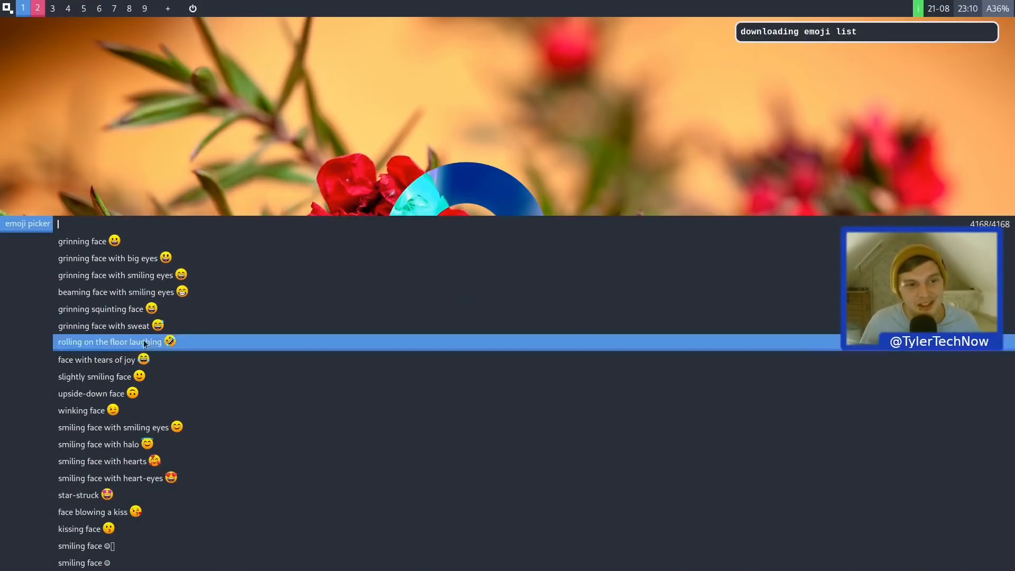
pyautogui.click(181, 246)
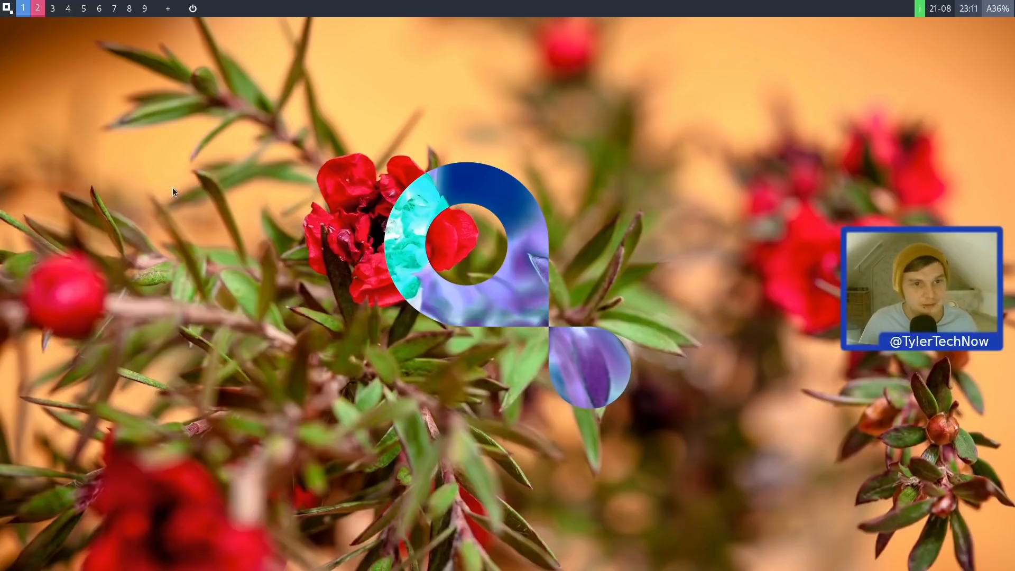
# Explore the instantASSIST submenu that offers cmatrix and the one with the screenshot options, returning to the desktop after each.
pyautogui.press('super+a')
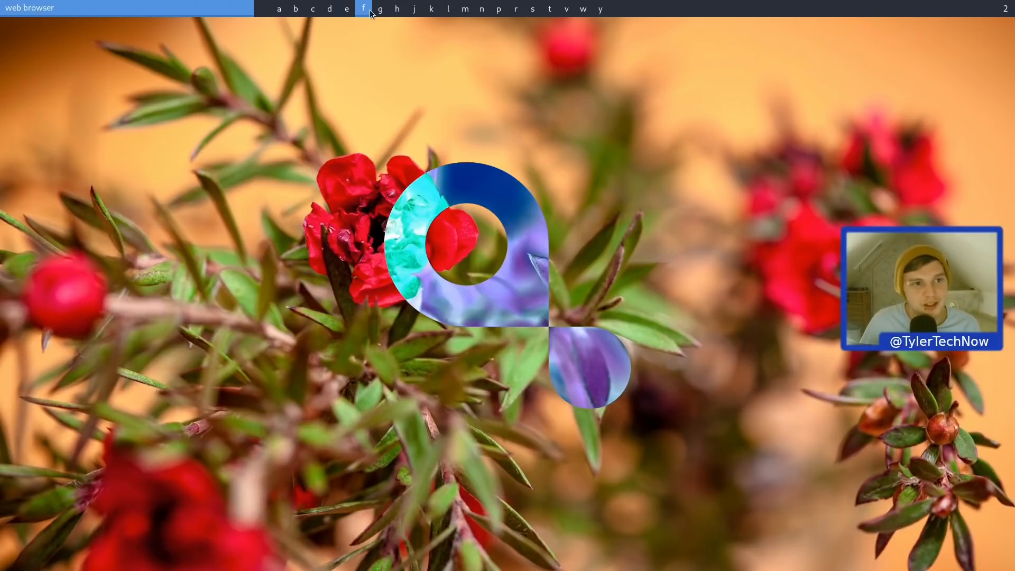
pyautogui.click(410, 15)
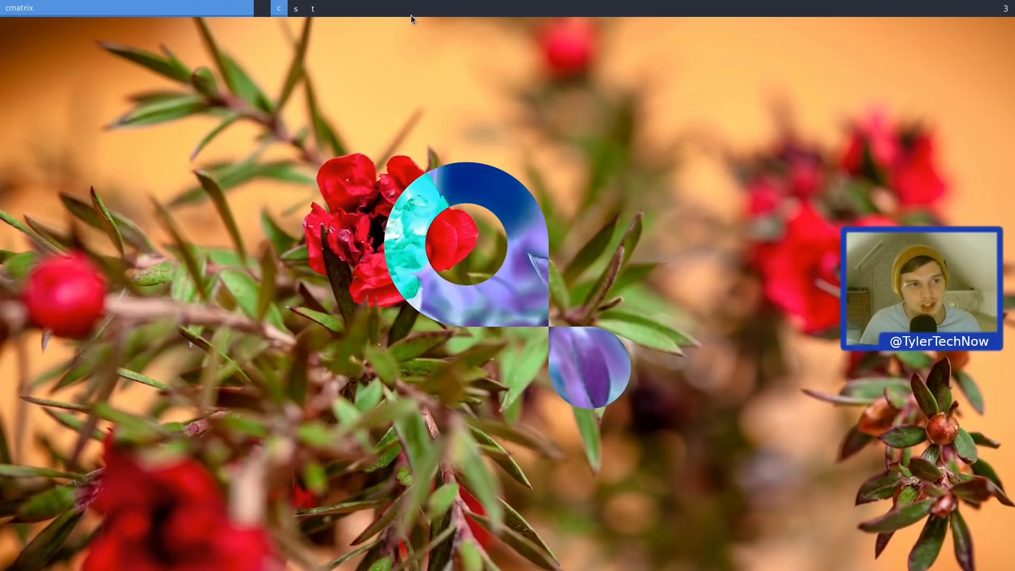
pyautogui.click(307, 9)
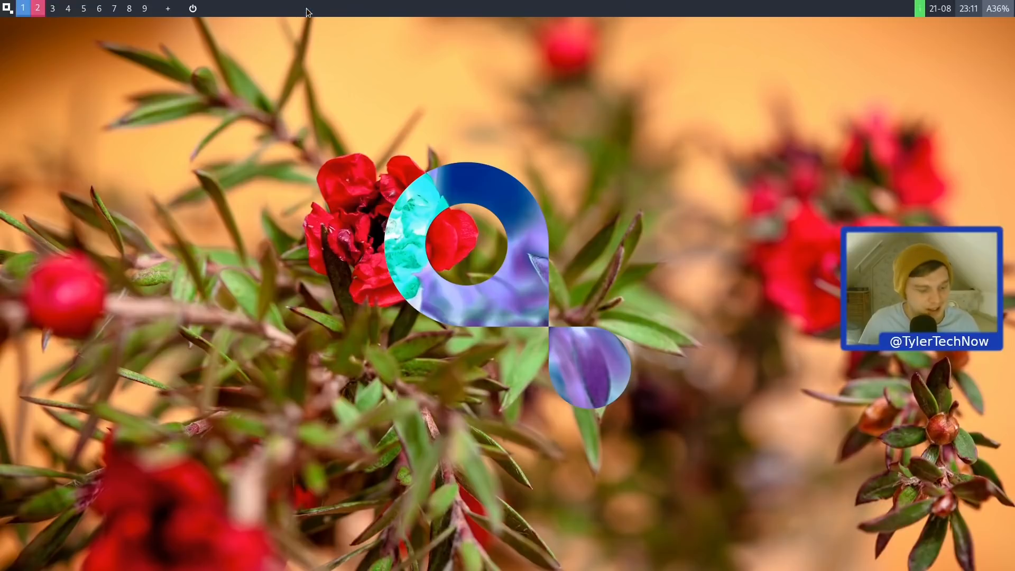
pyautogui.click(307, 11)
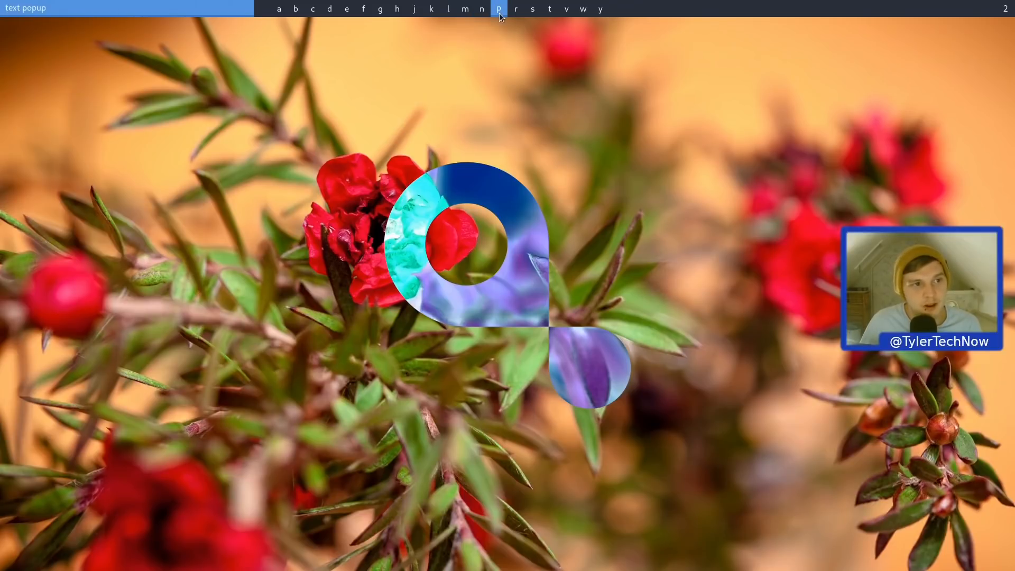
pyautogui.click(532, 9)
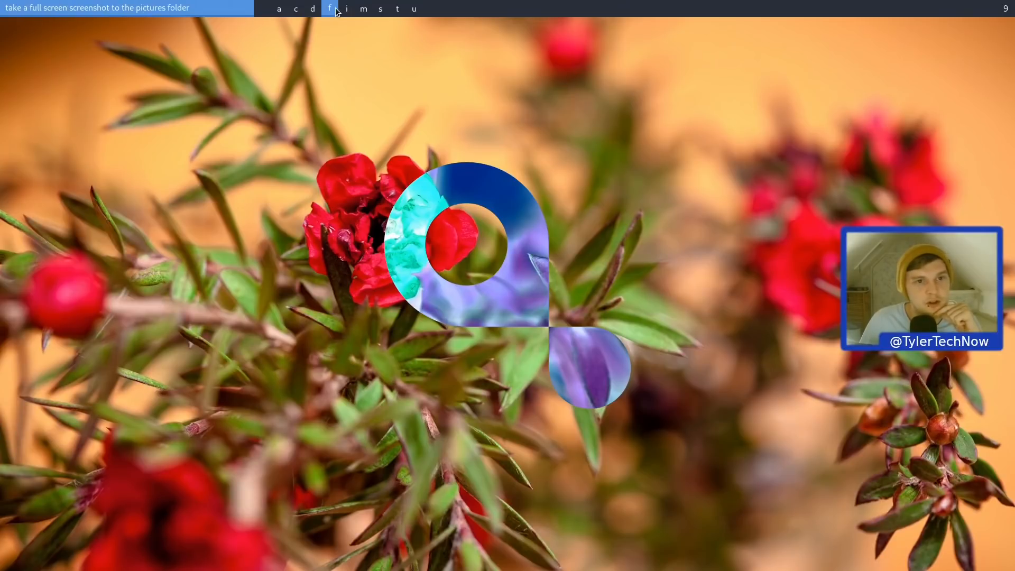
pyautogui.click(275, 8)
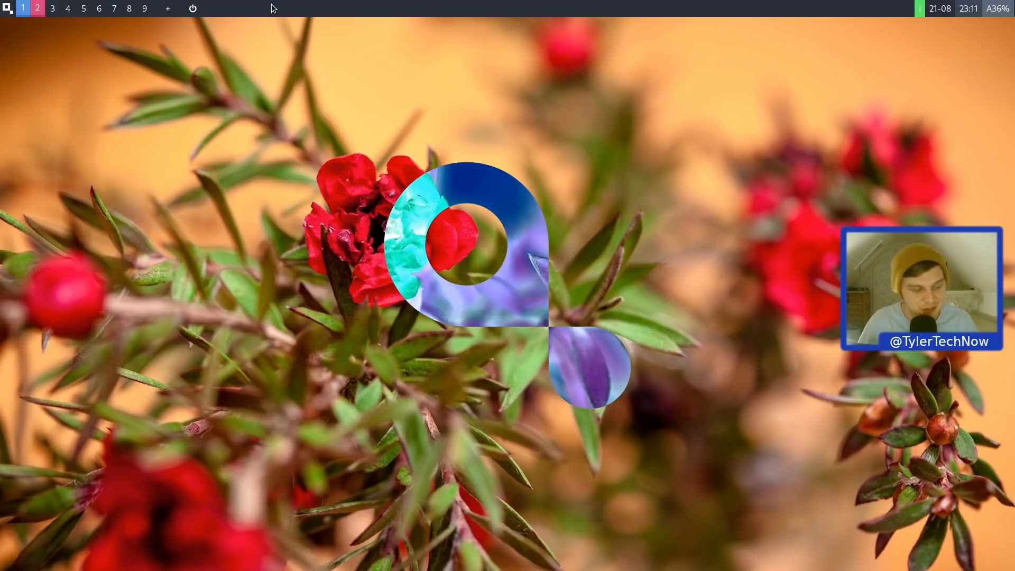
# Return to the keybindings list on tag 1, view the notification center and close it.
pyautogui.press('super+F1')
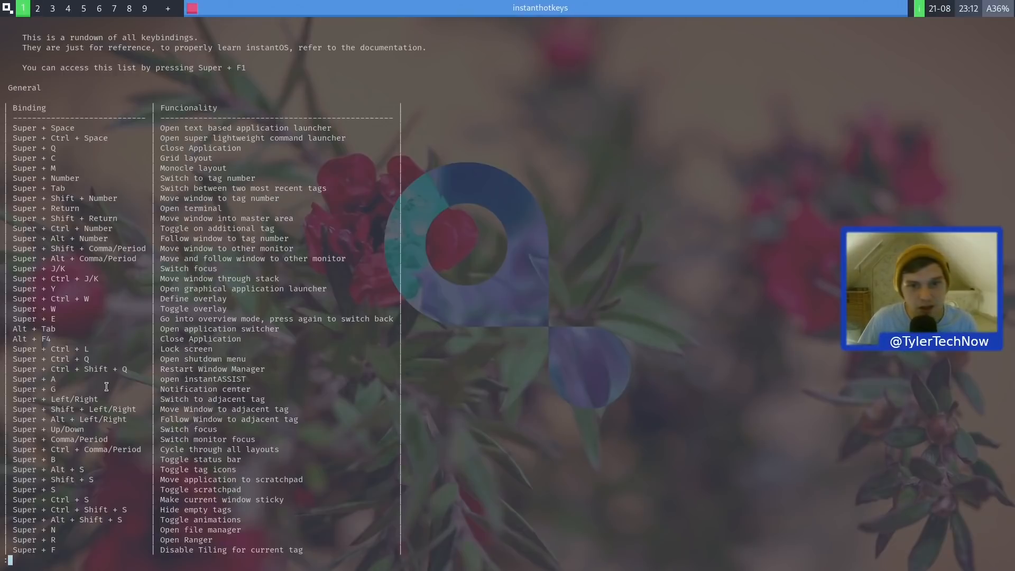
pyautogui.press('super+g')
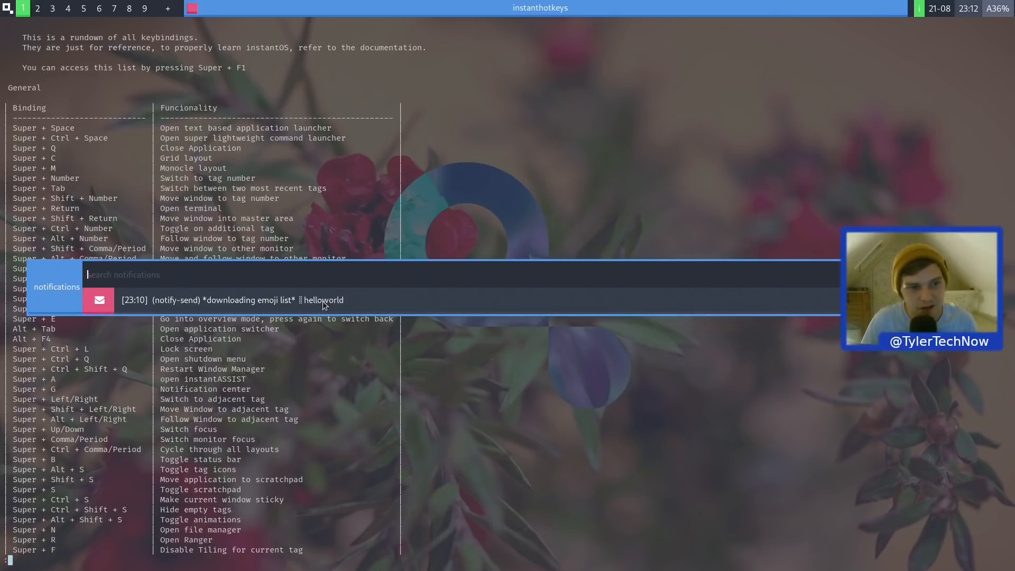
pyautogui.press('Escape')
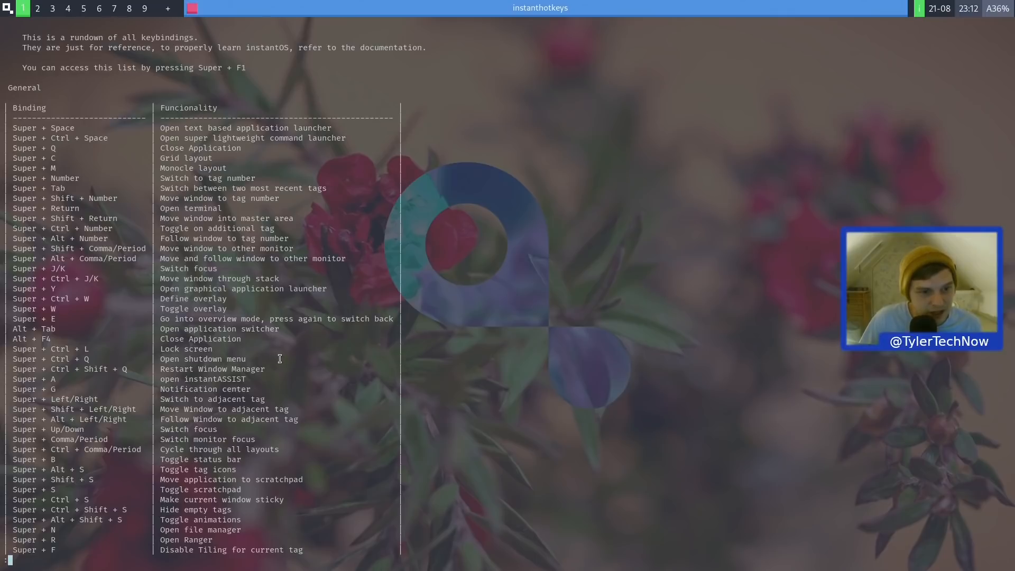
# Read further down the keybindings list, and open a terminal and the Ranger file manager side by side on tag 2.
pyautogui.scroll(-1, 279, 359)
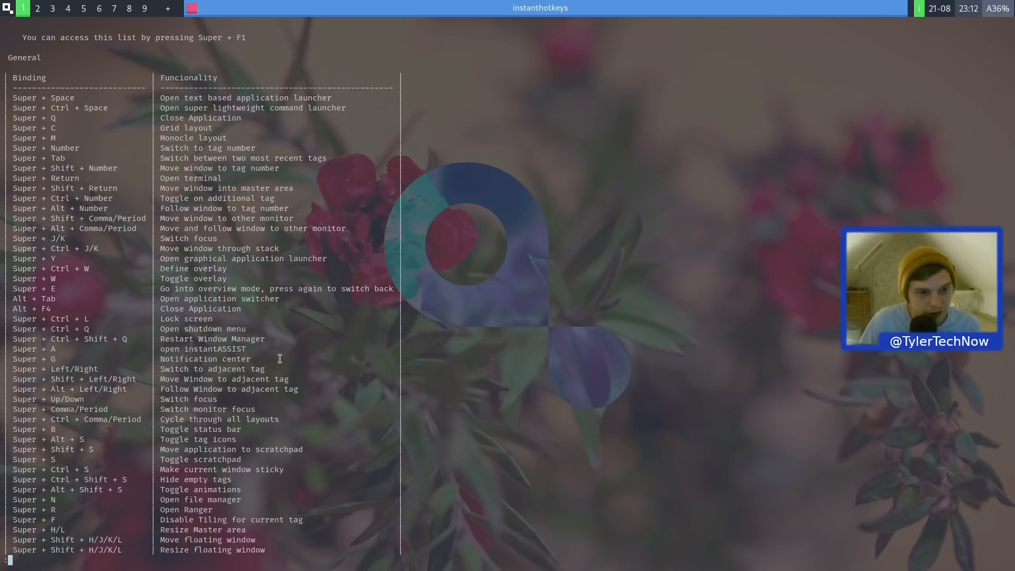
pyautogui.scroll(-1, 280, 359)
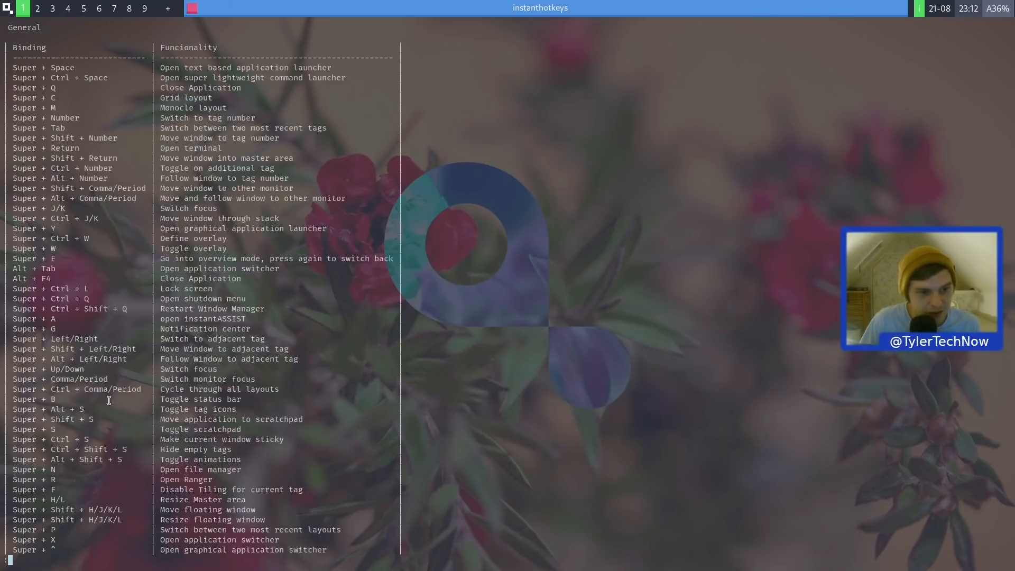
pyautogui.scroll(-2, 295, 415)
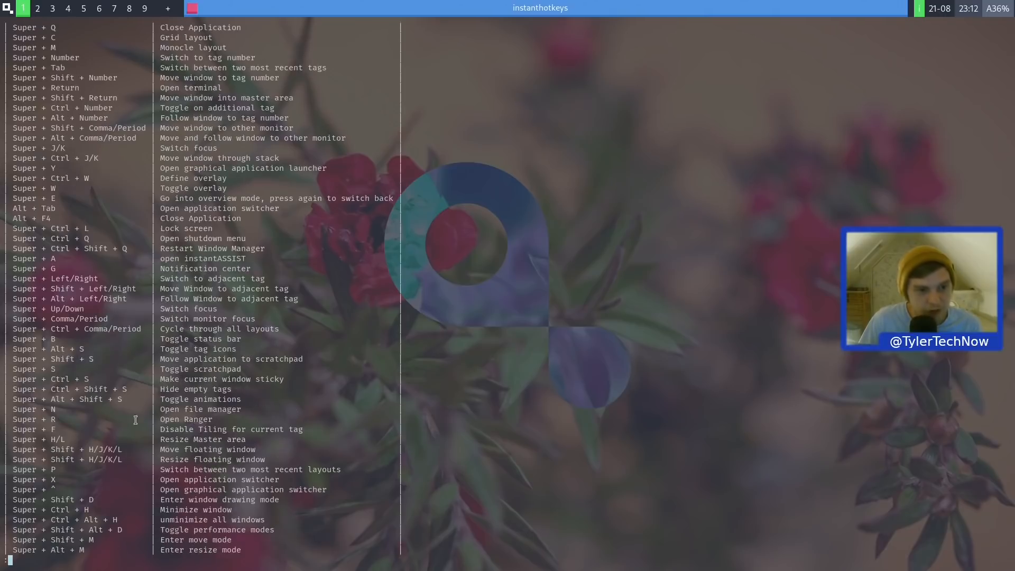
pyautogui.press('super+2')
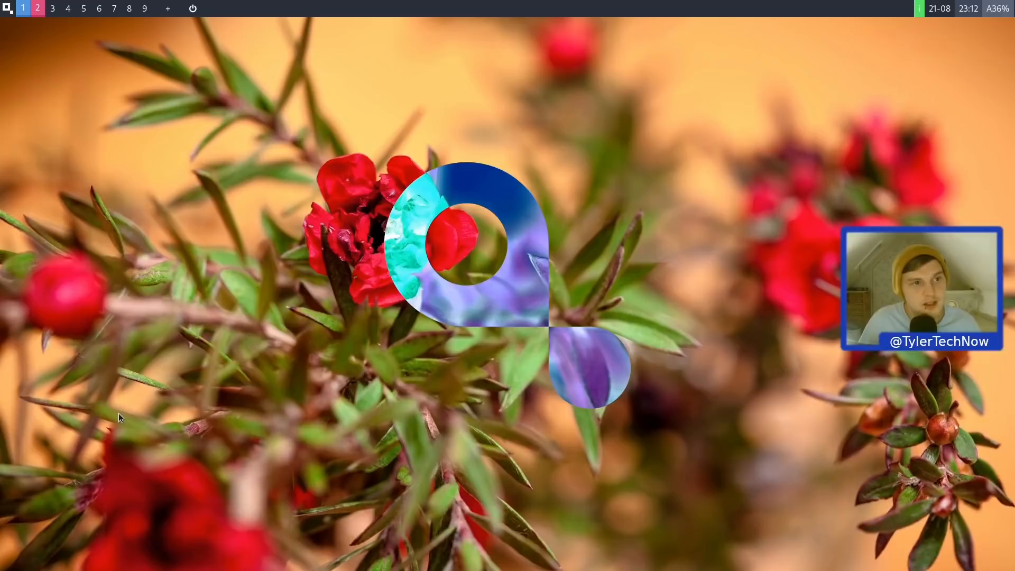
pyautogui.press('super+Return')
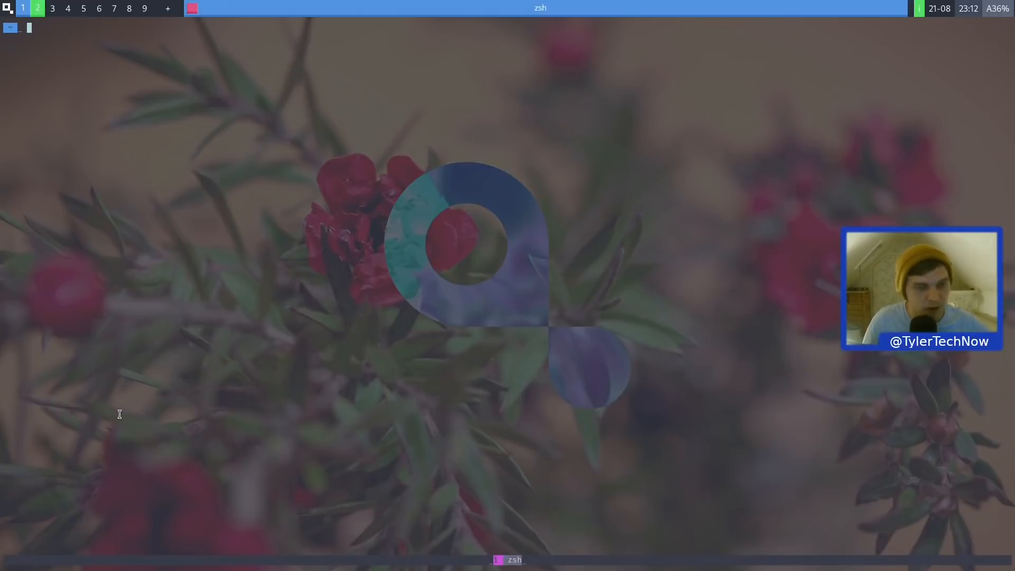
pyautogui.press('super+r')
# Browse from the Documents folder up to the root directory in Ranger, and quit Ranger.
pyautogui.press('Down')
pyautogui.press('Right')
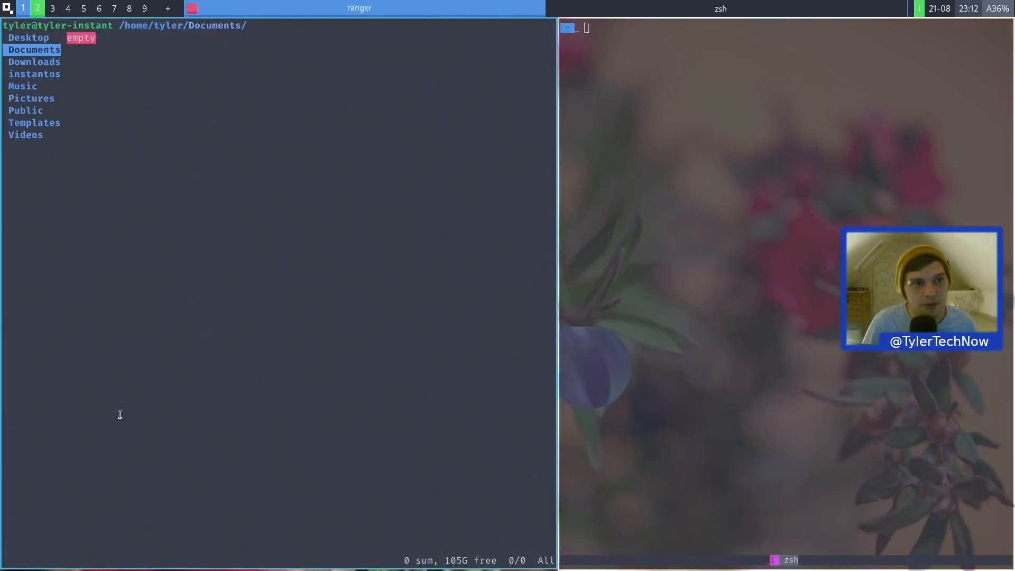
pyautogui.press('Left')
pyautogui.press('Left')
pyautogui.press('Left')
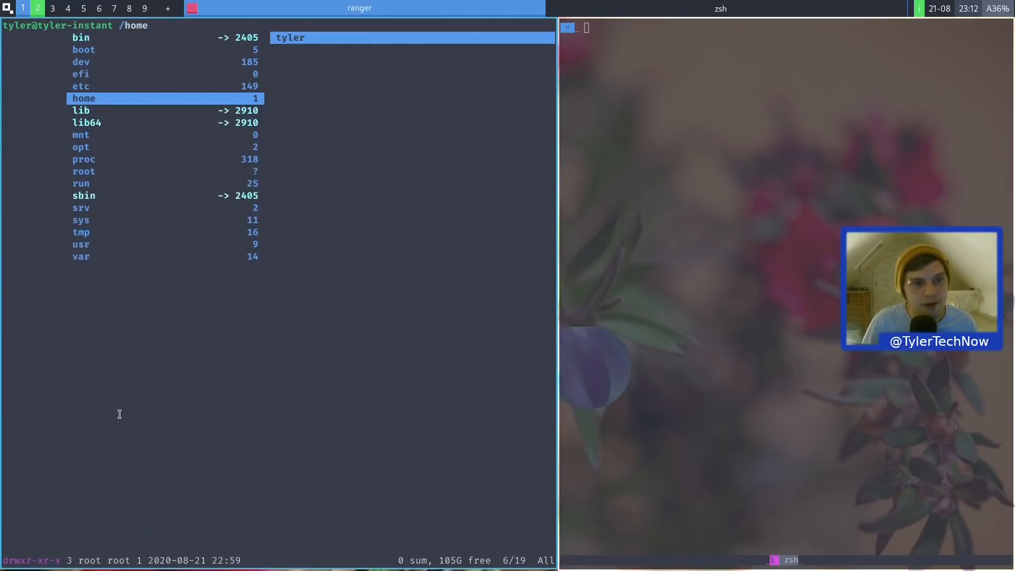
pyautogui.press('`')
pyautogui.press('Escape')
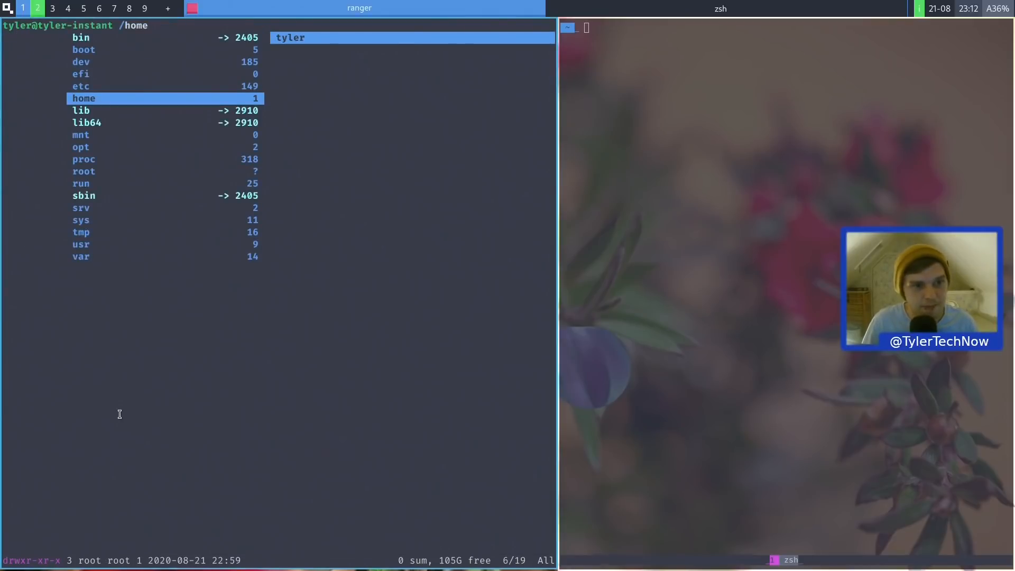
pyautogui.press('q')
# Return to the keybindings list on tag 1, find the quickmenu entry, and open and close the quickmenu twice.
pyautogui.press('super+1')
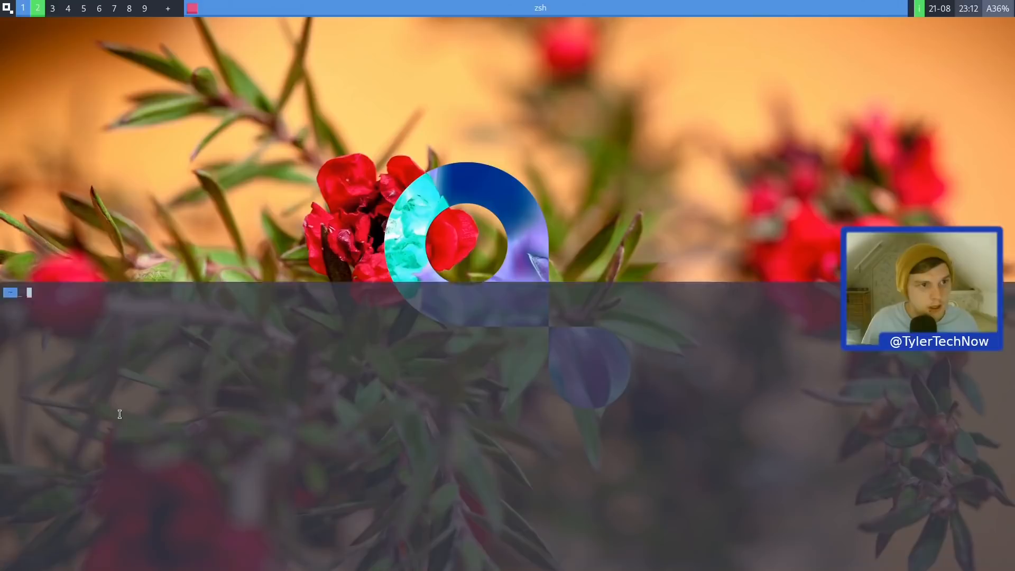
pyautogui.scroll(-4, 120, 414)
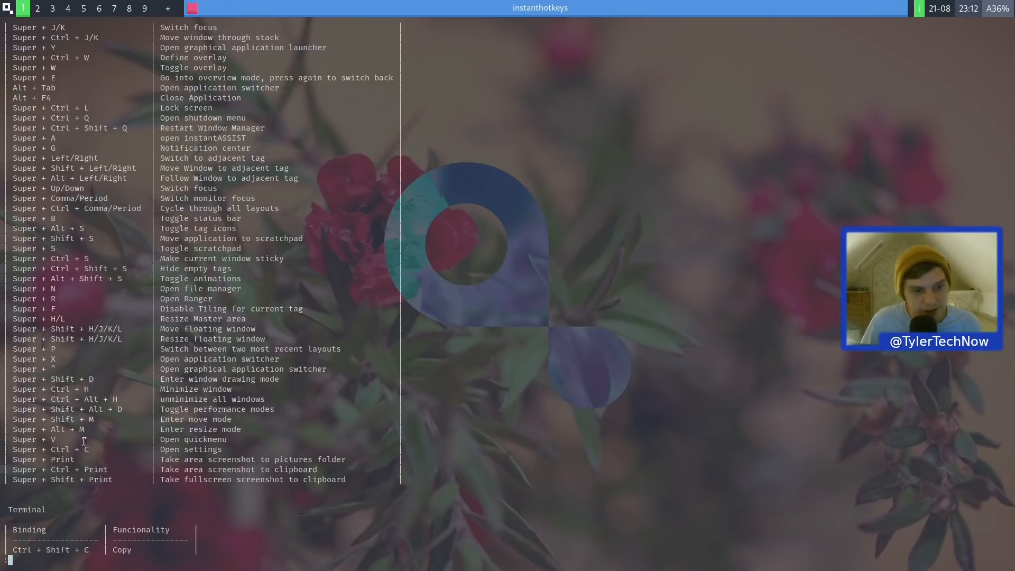
pyautogui.rightClick(198, 440)
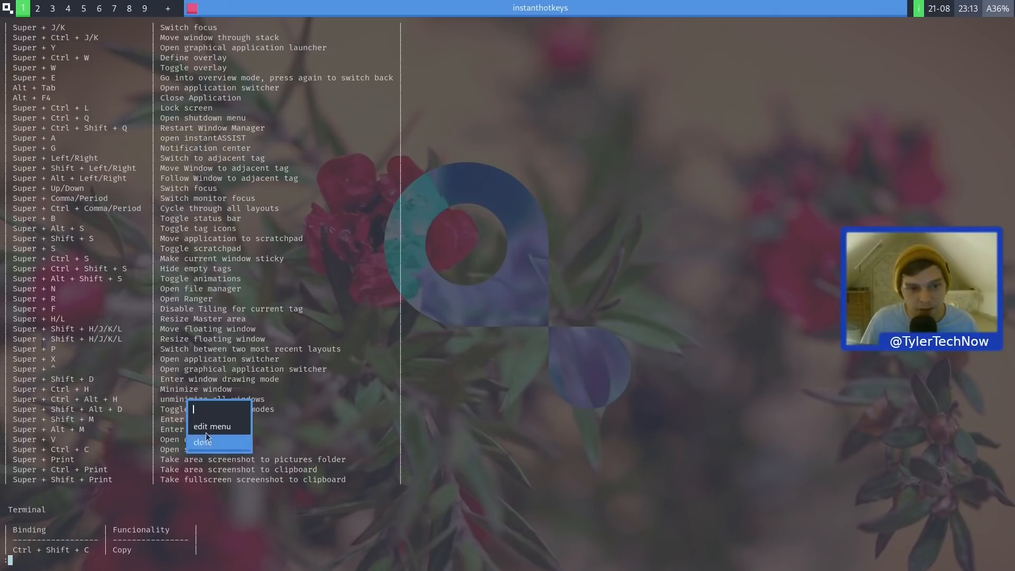
pyautogui.click(198, 442)
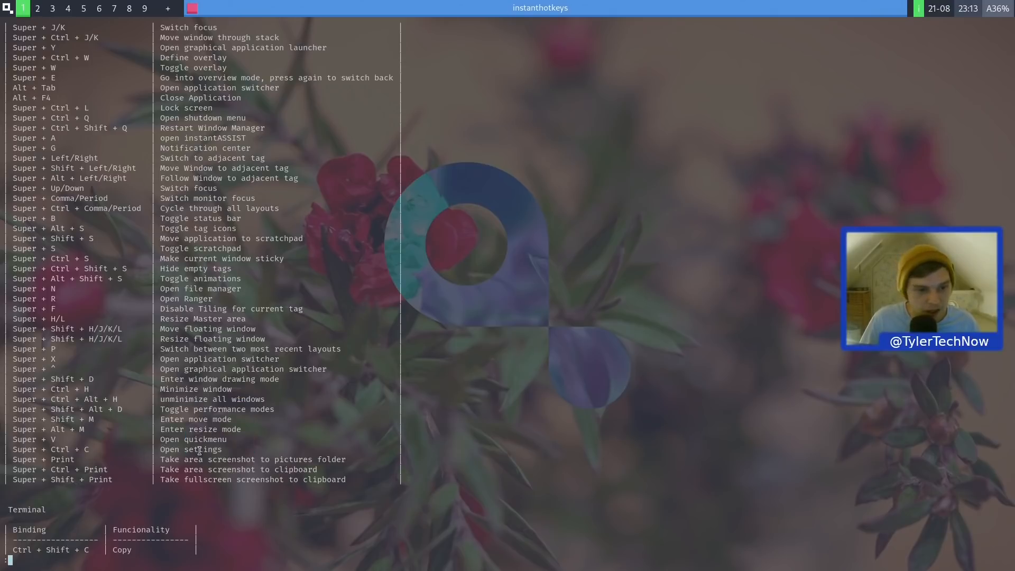
pyautogui.rightClick(777, 152)
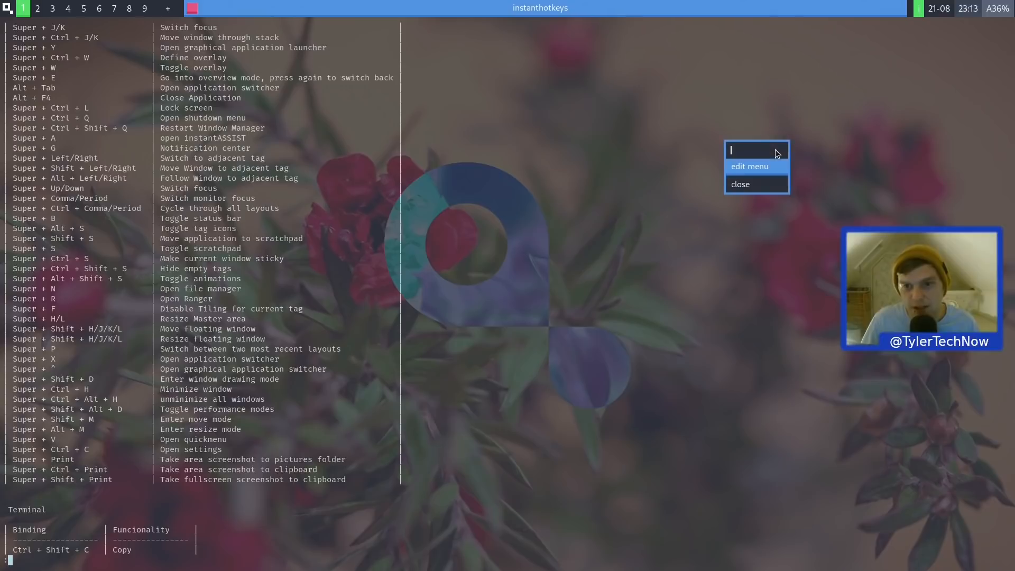
pyautogui.click(746, 184)
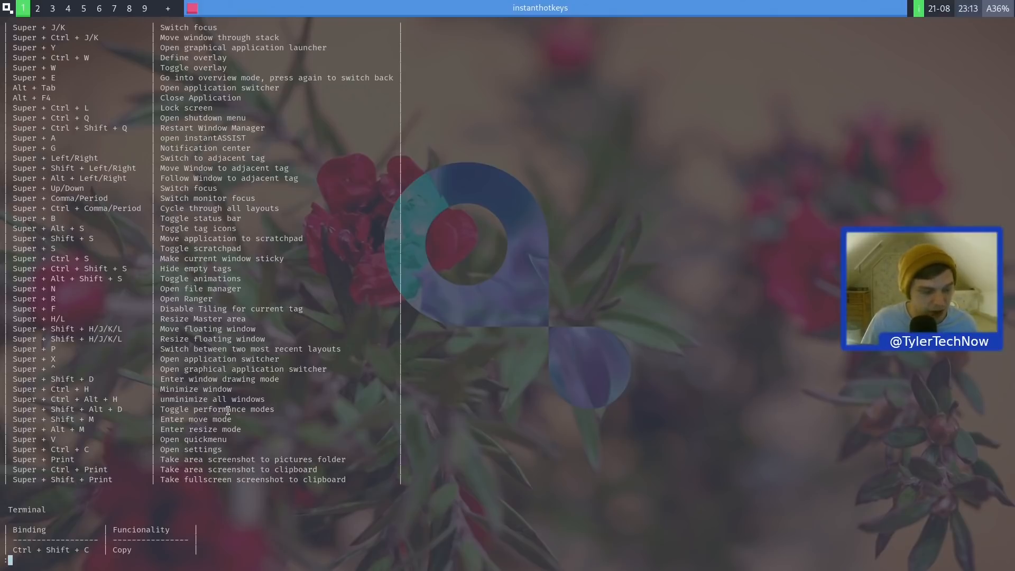
# Close the keybindings list and open the instantOS settings.
pyautogui.press('q')
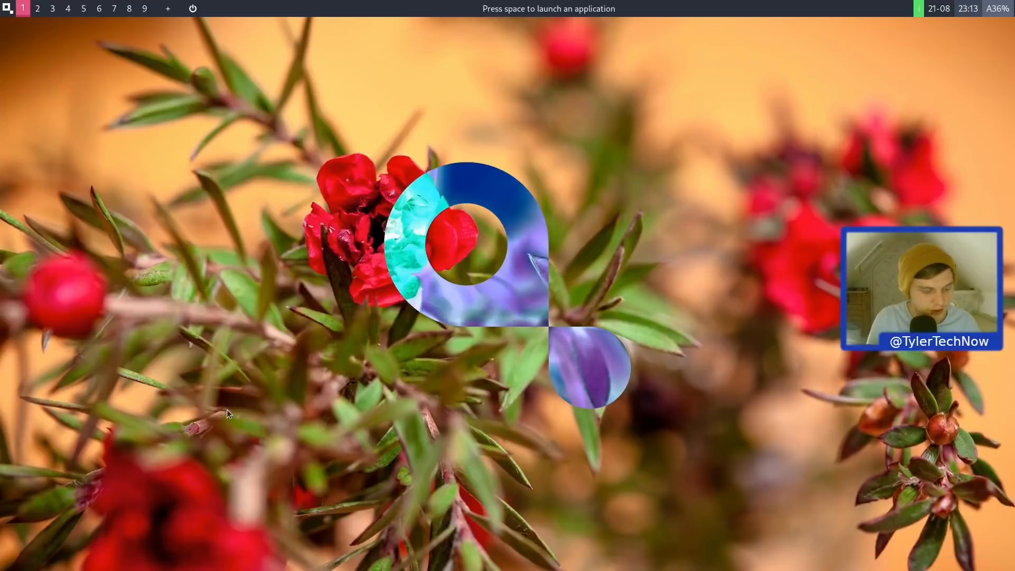
pyautogui.press('super+c')
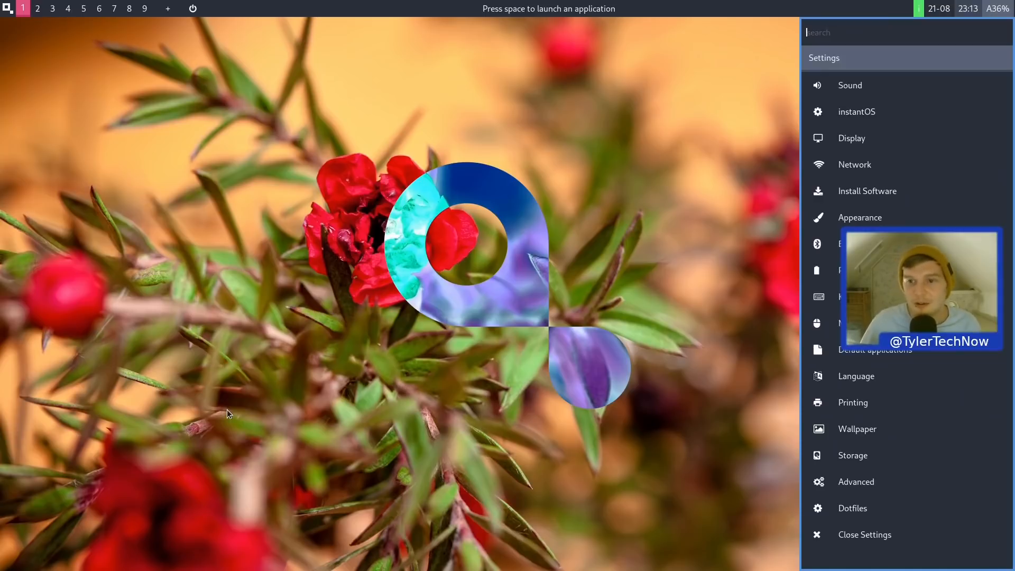
# Close the settings, and view both the full-screen application grid and the compact application search, closing each.
pyautogui.click(662, 291)
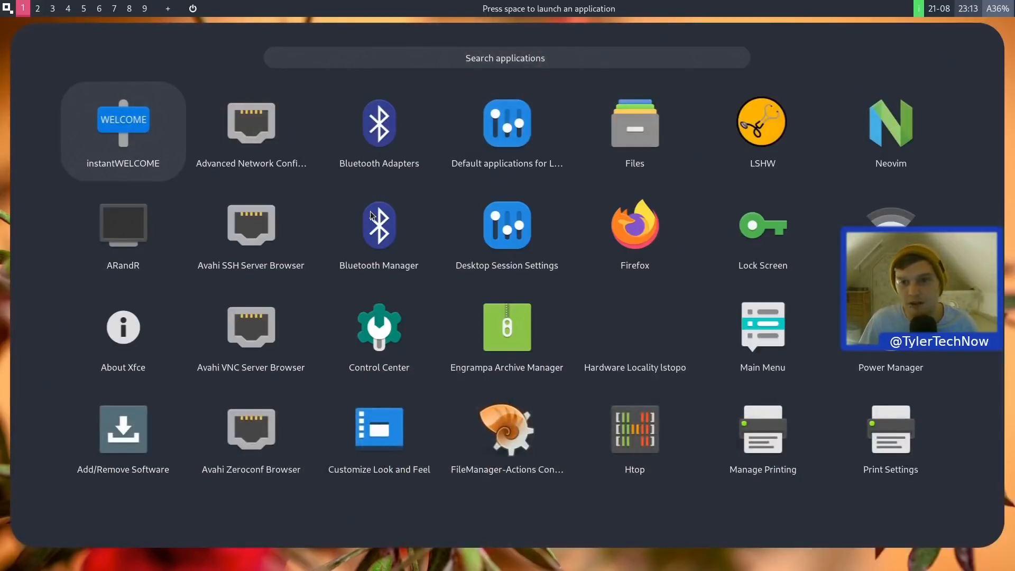
pyautogui.press('Escape')
pyautogui.click(447, 151)
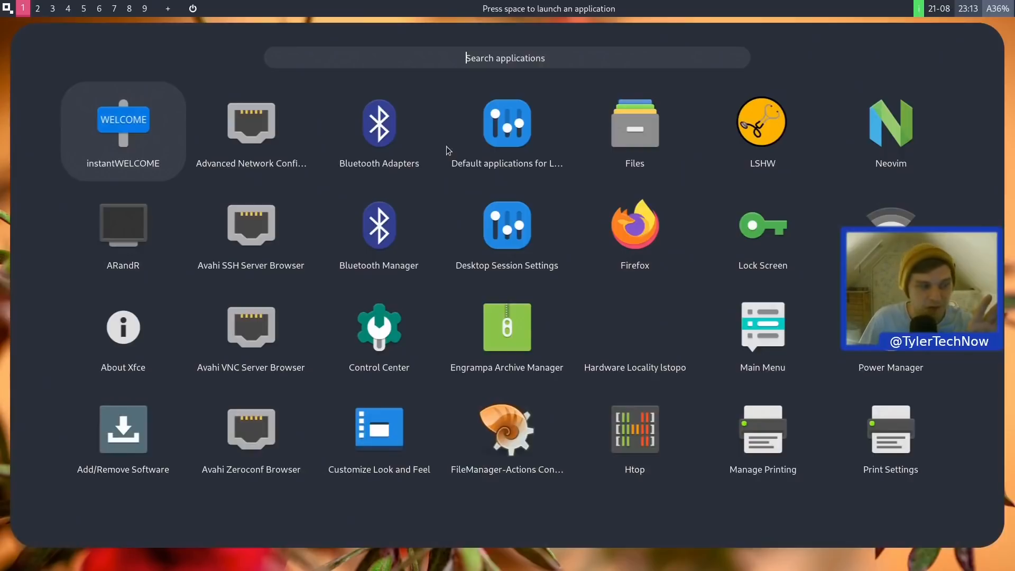
pyautogui.press('Escape')
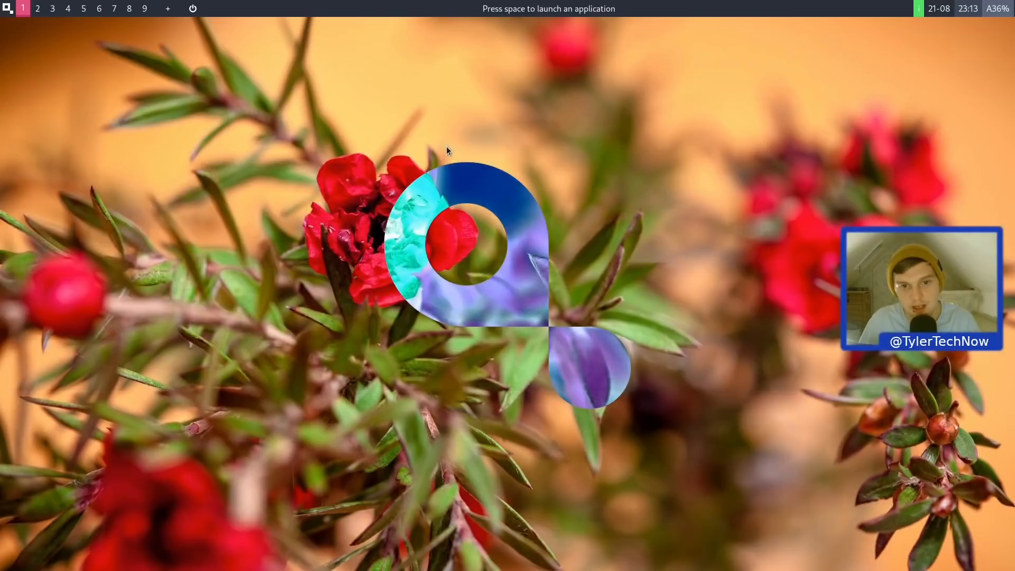
pyautogui.press('space')
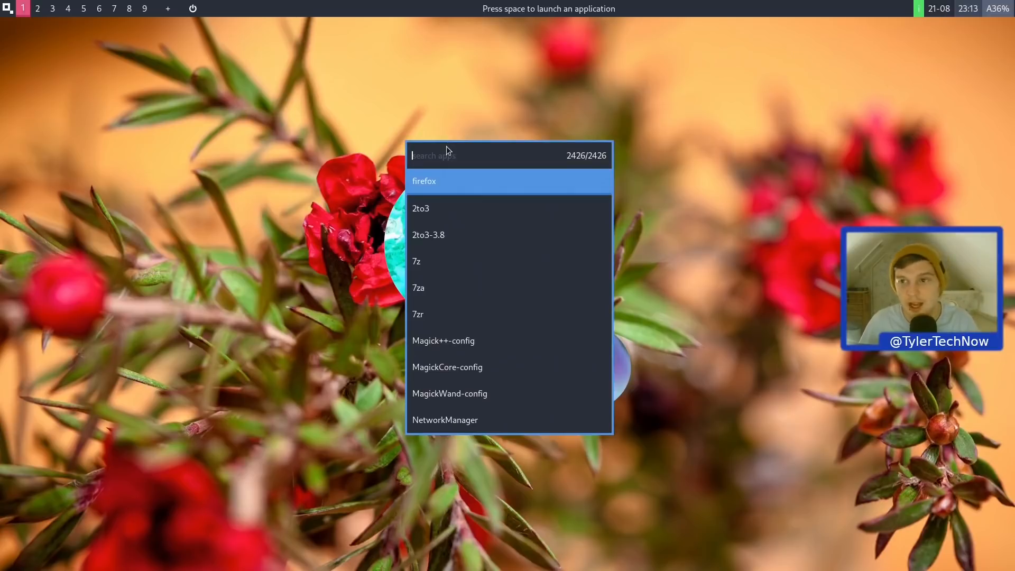
pyautogui.press('Escape')
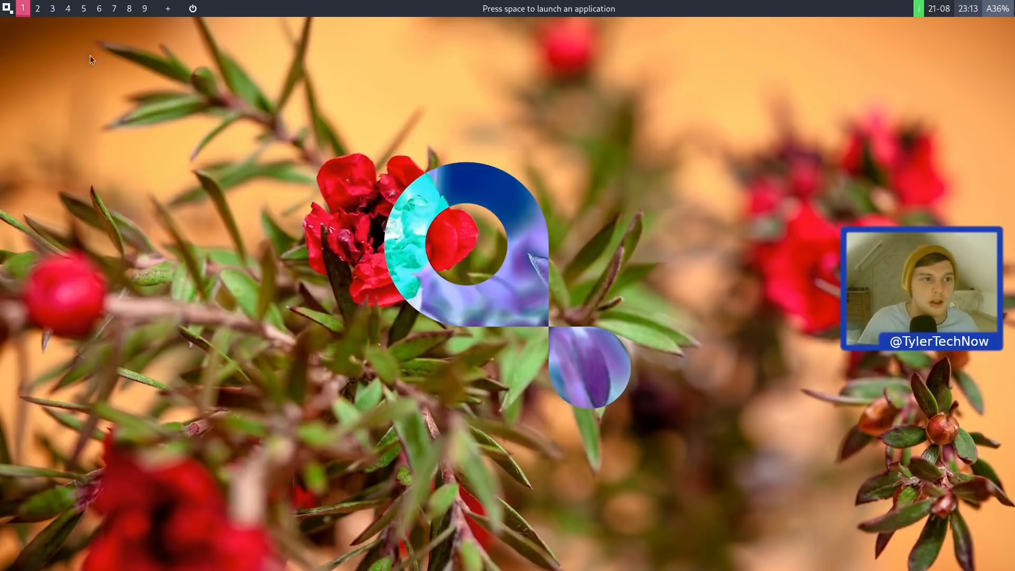
# Open Applications and Settings in turn from the instantOS start menu, closing each after viewing it.
pyautogui.click(8, 9)
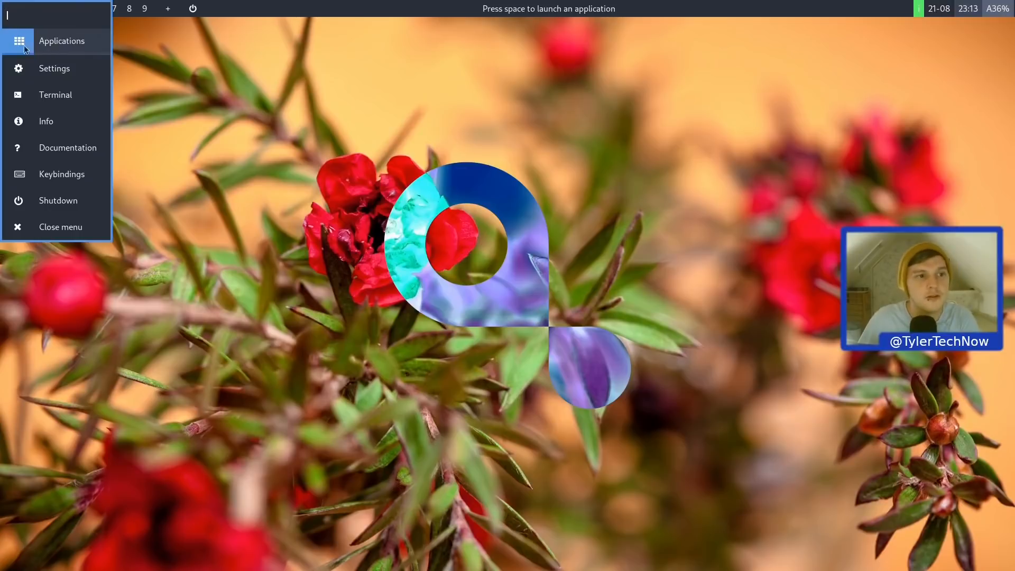
pyautogui.click(56, 42)
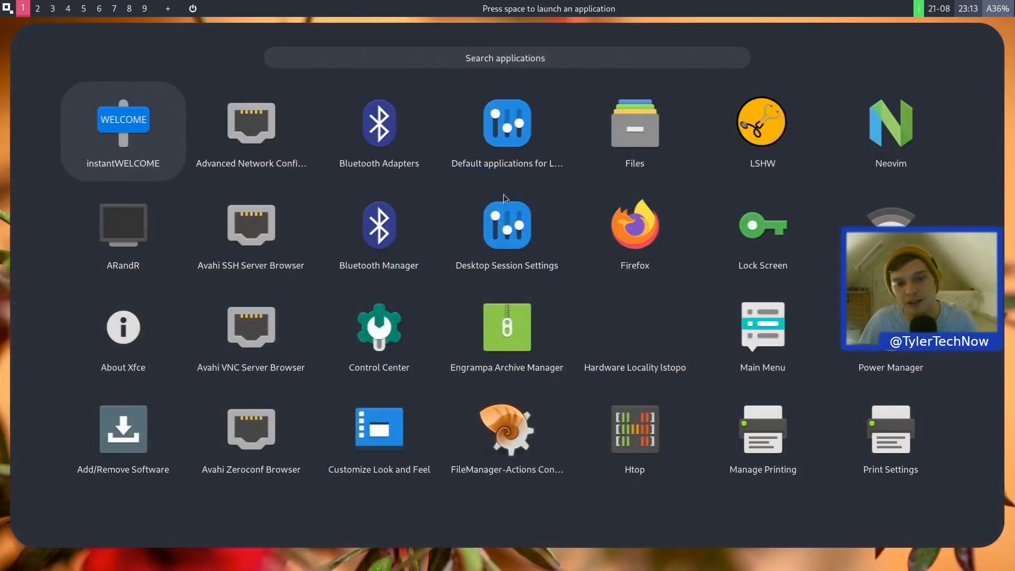
pyautogui.press('Escape')
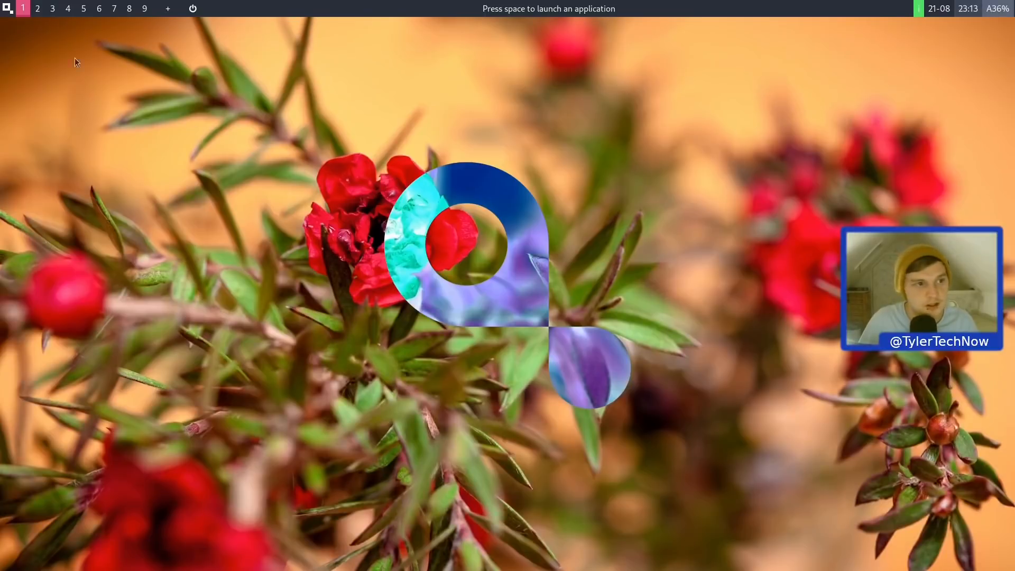
pyautogui.click(7, 9)
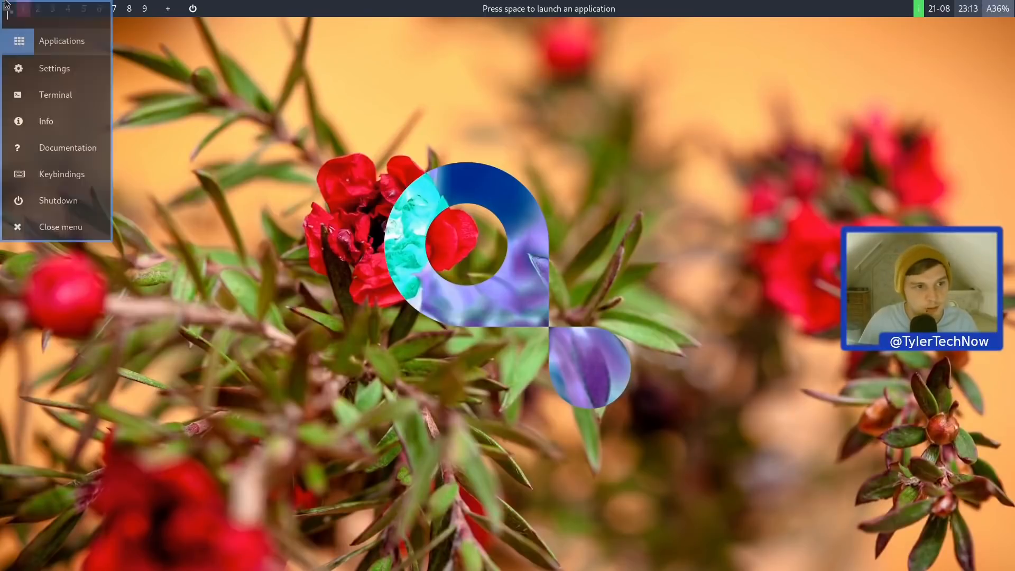
pyautogui.click(75, 79)
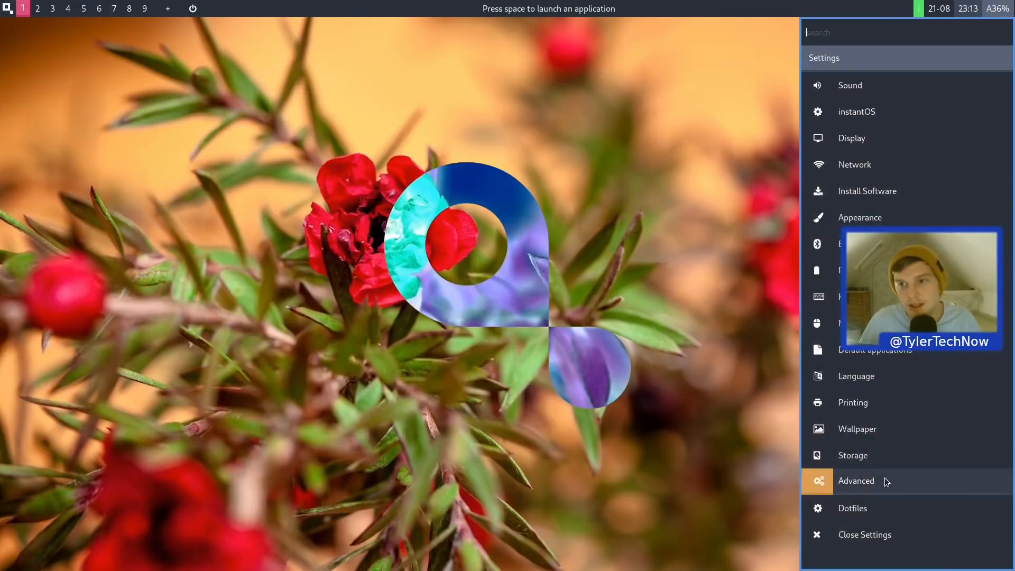
pyautogui.click(798, 120)
# Show the system information through the start menu's Info entry, and close its terminal window.
pyautogui.click(4, 7)
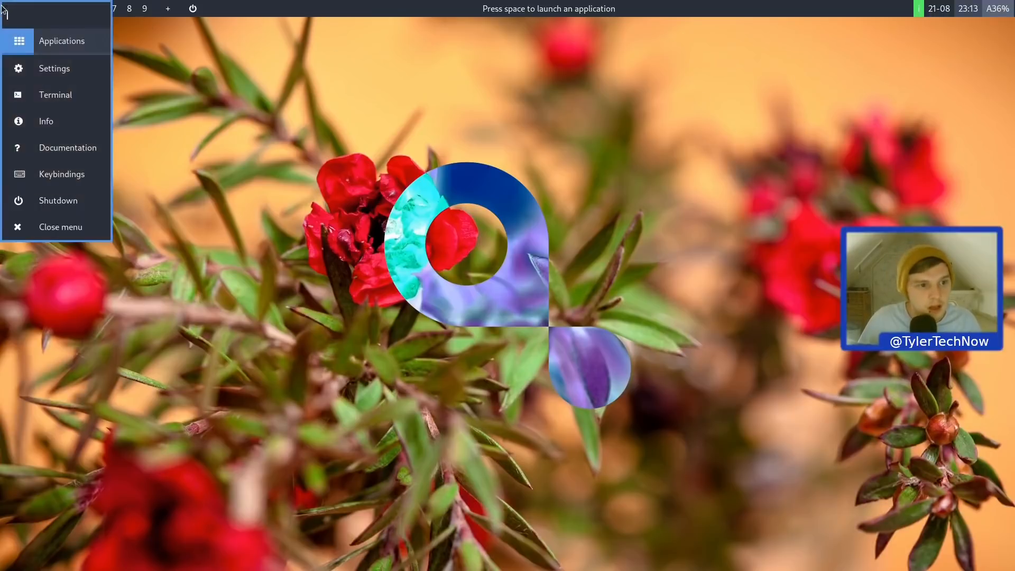
pyautogui.click(56, 126)
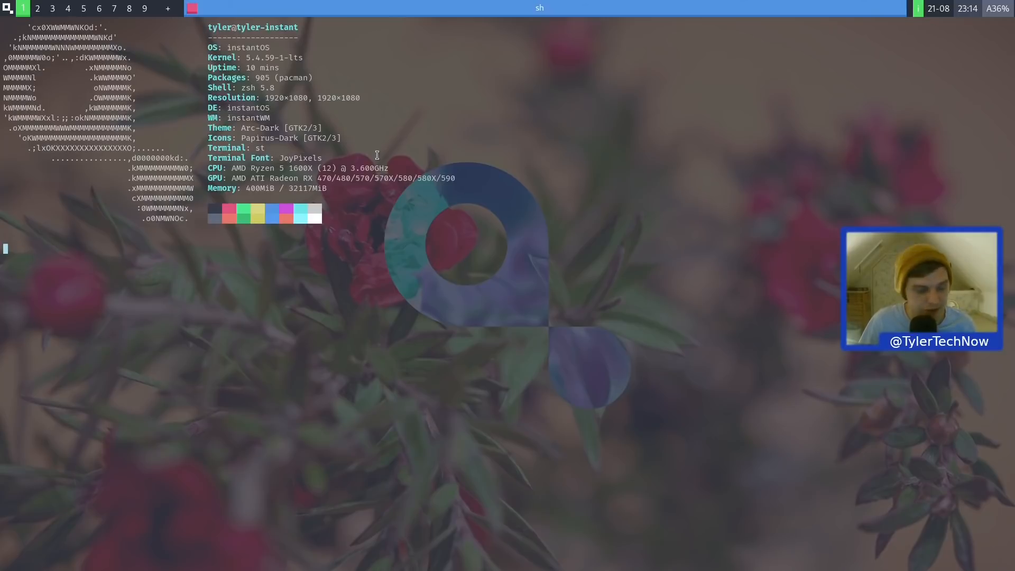
pyautogui.write('q')
pyautogui.press('BackSpace')
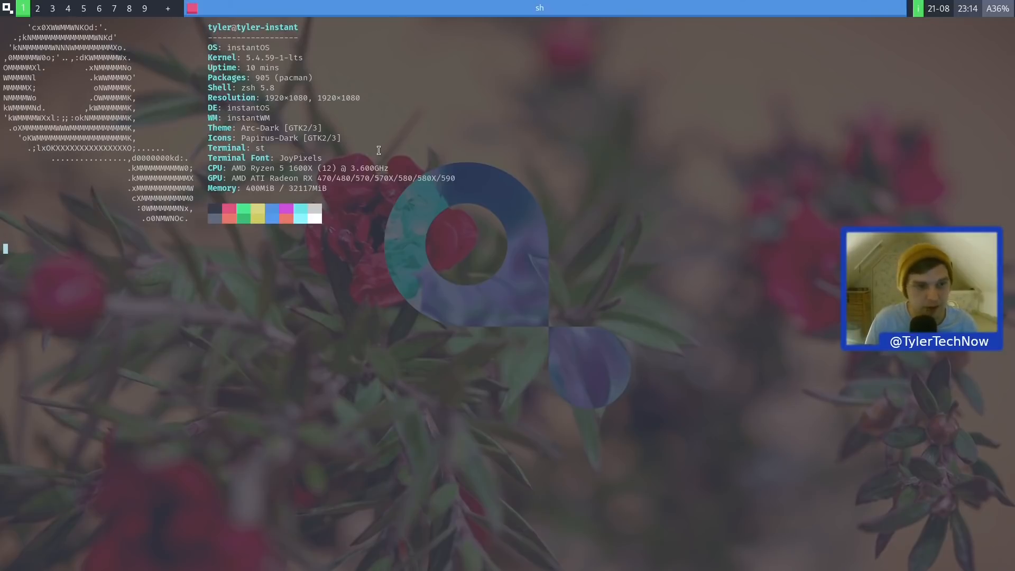
pyautogui.press('super+q')
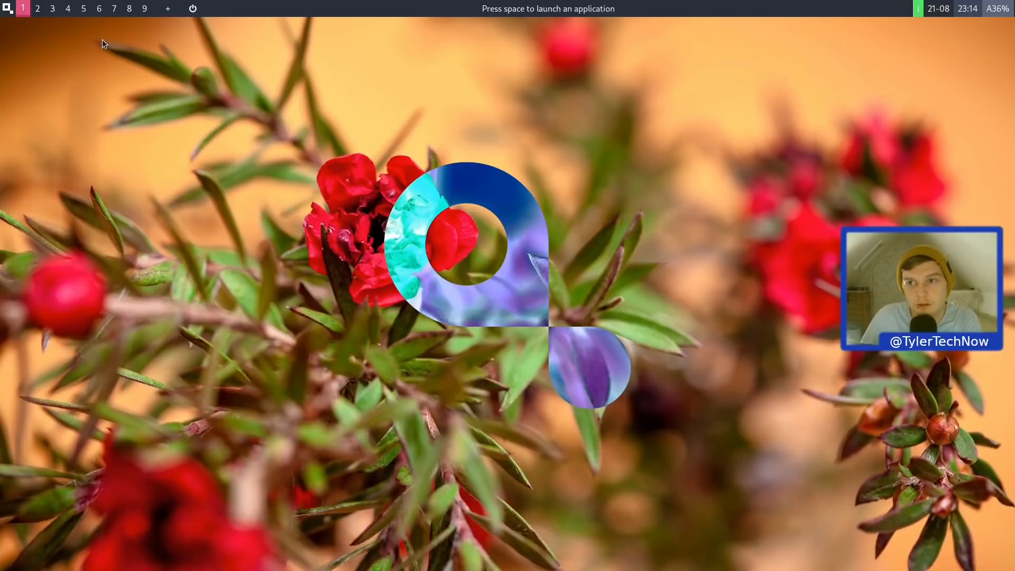
# Open Add/Remove Software from the application grid and check for available updates.
pyautogui.click(6, 12)
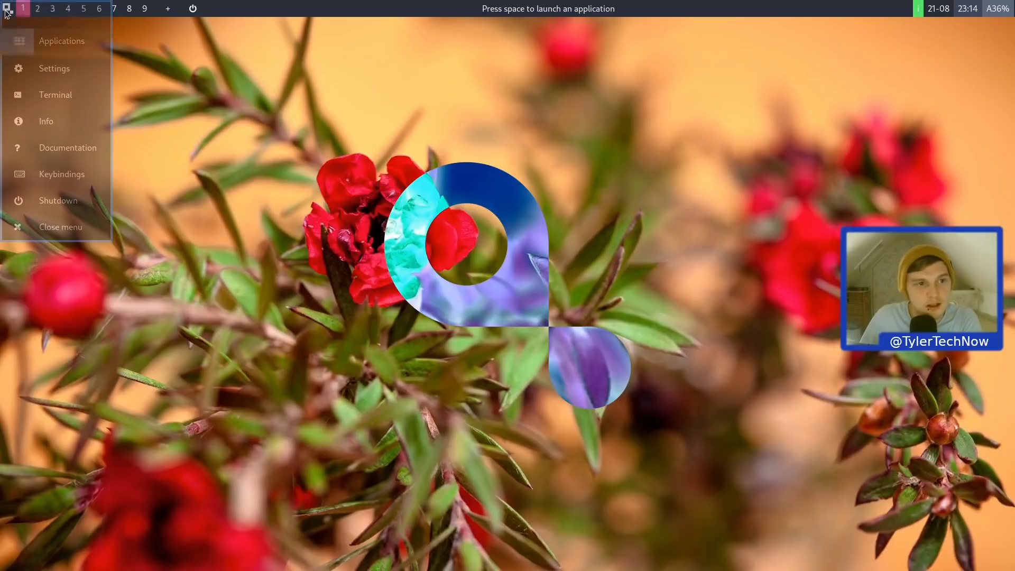
pyautogui.click(72, 43)
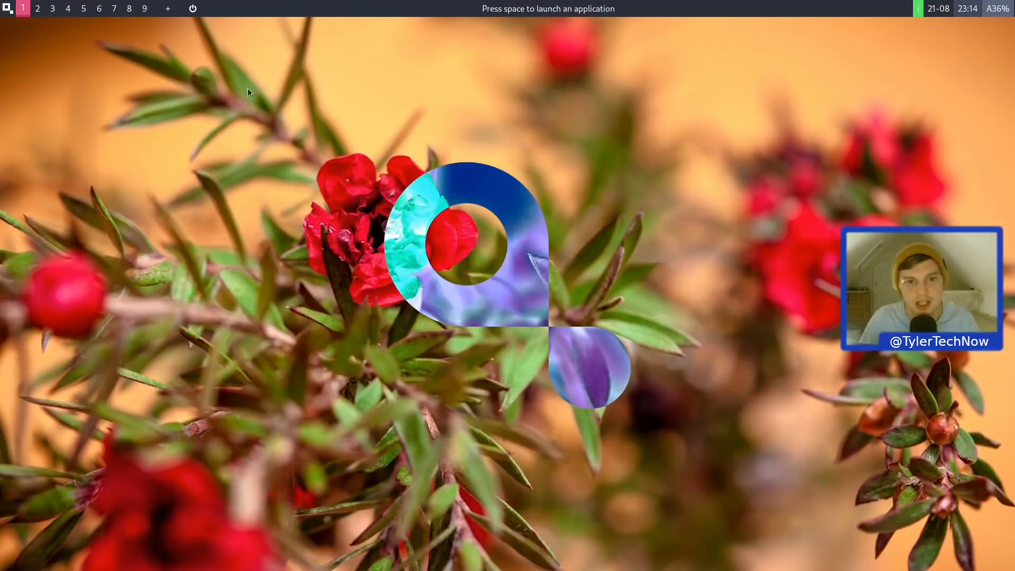
pyautogui.press('space')
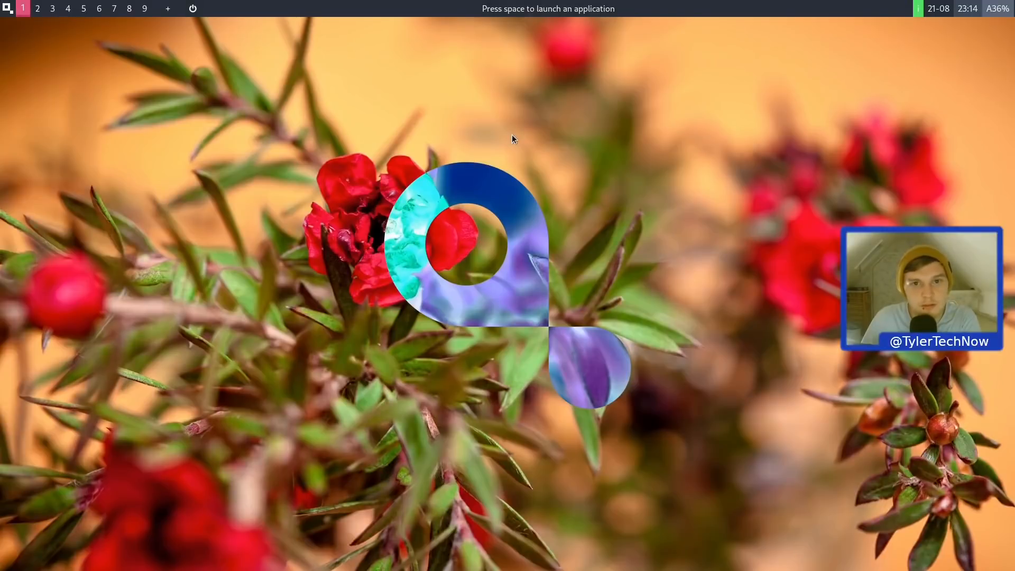
pyautogui.press('space')
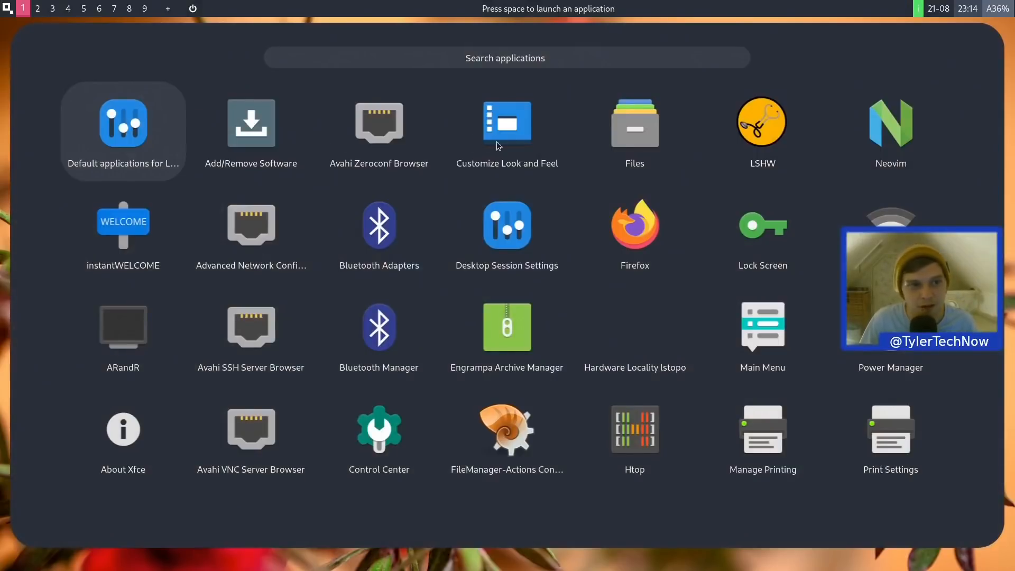
pyautogui.click(244, 131)
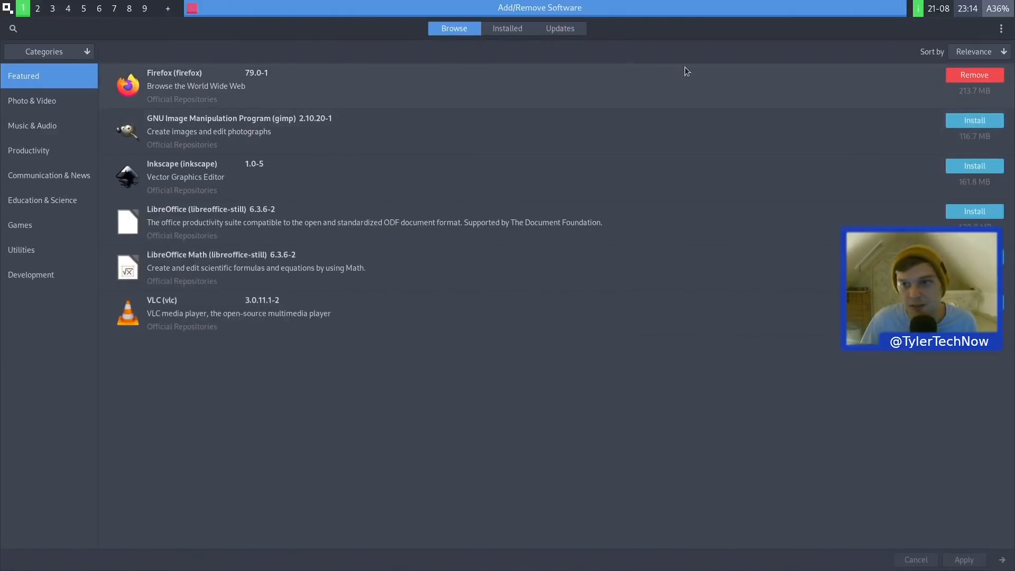
pyautogui.click(555, 30)
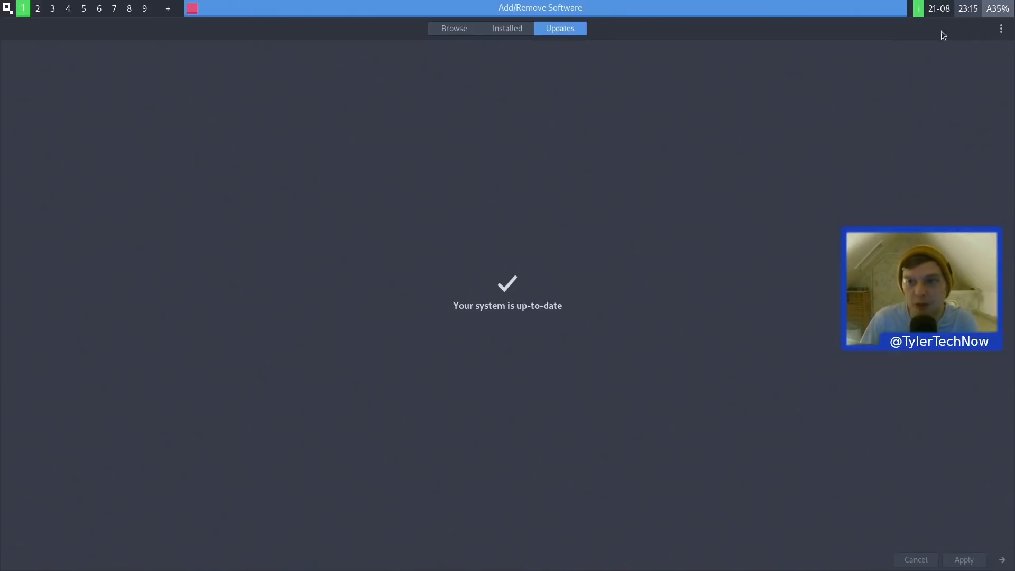
# Open the package manager's preferences by authenticating with the account password, view the AUR options, and close the package manager.
pyautogui.click(1001, 29)
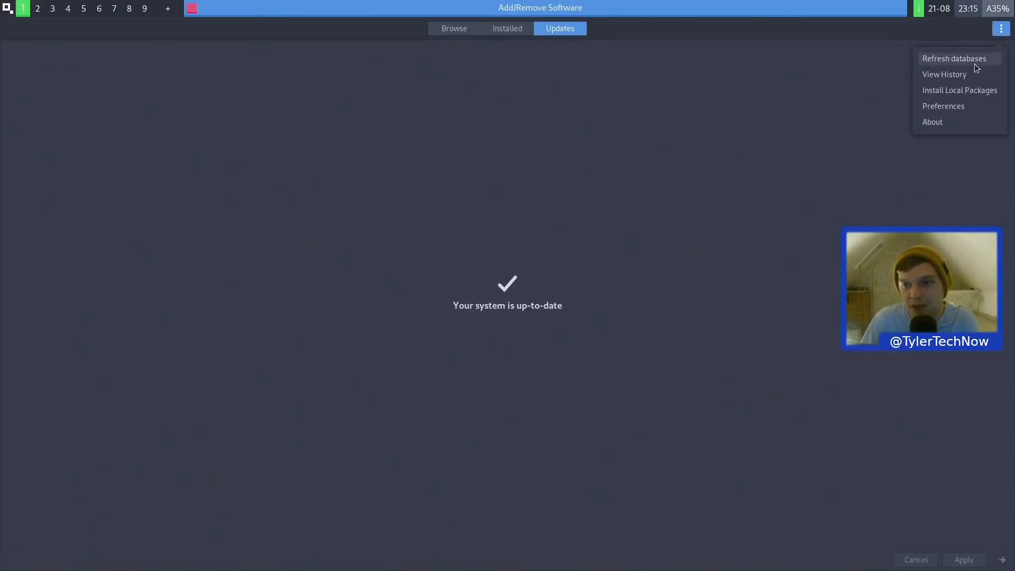
pyautogui.click(946, 105)
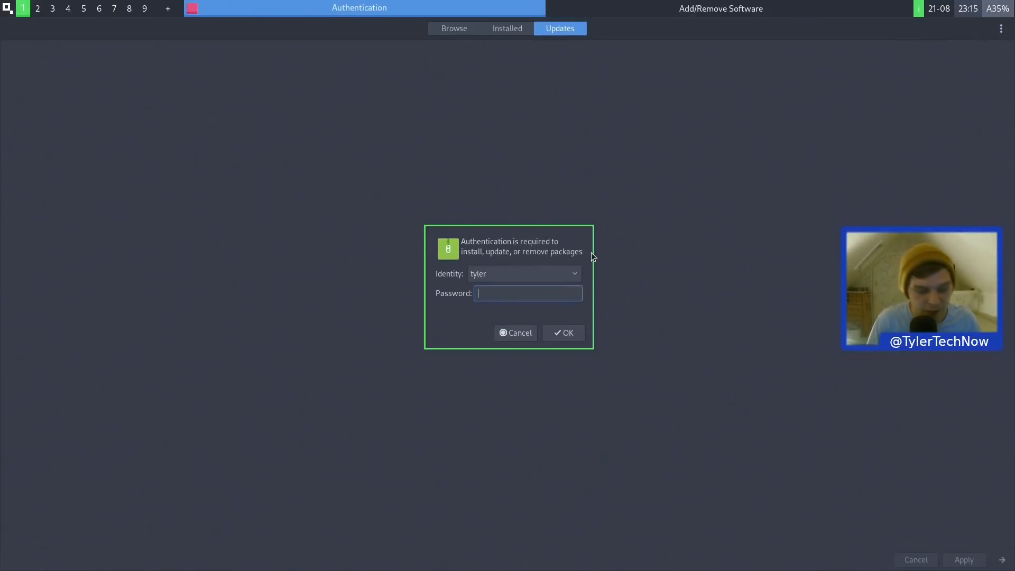
pyautogui.press('Return')
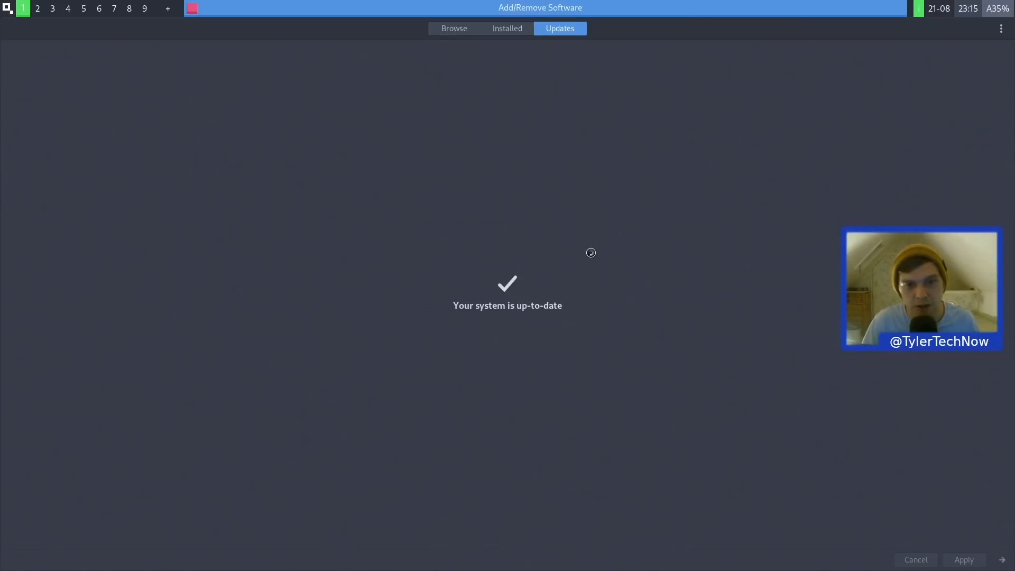
pyautogui.click(447, 196)
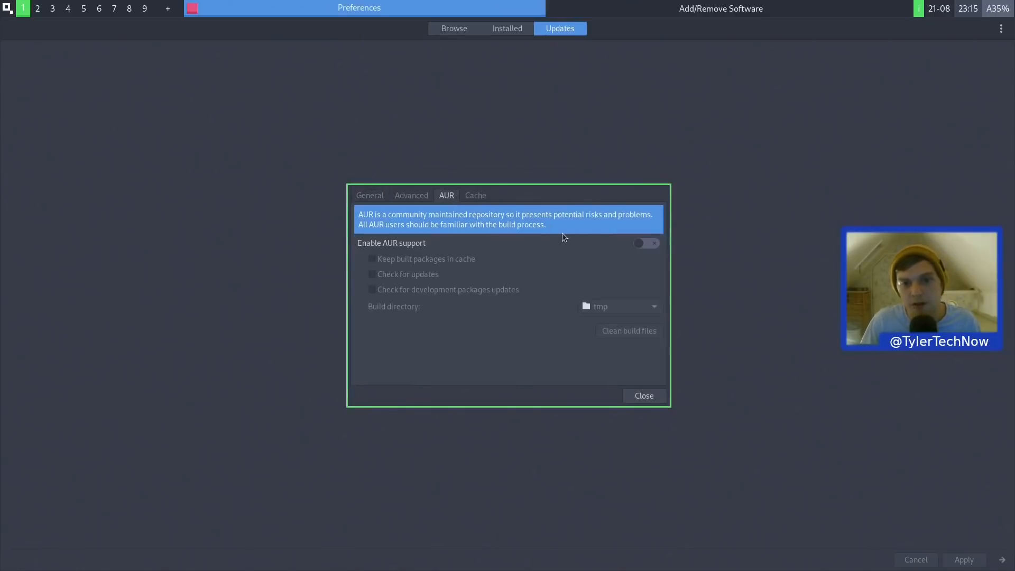
pyautogui.click(644, 395)
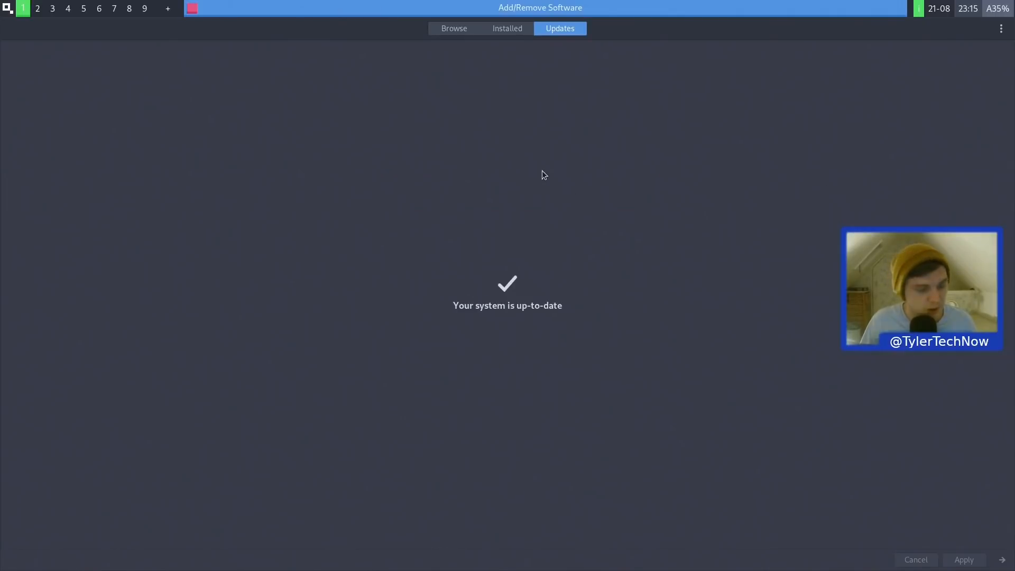
pyautogui.press('super+q')
# Open Customize Look and Feel, preview the Arc-Lighter widget style, and reselect Arc-Dark.
pyautogui.press('space')
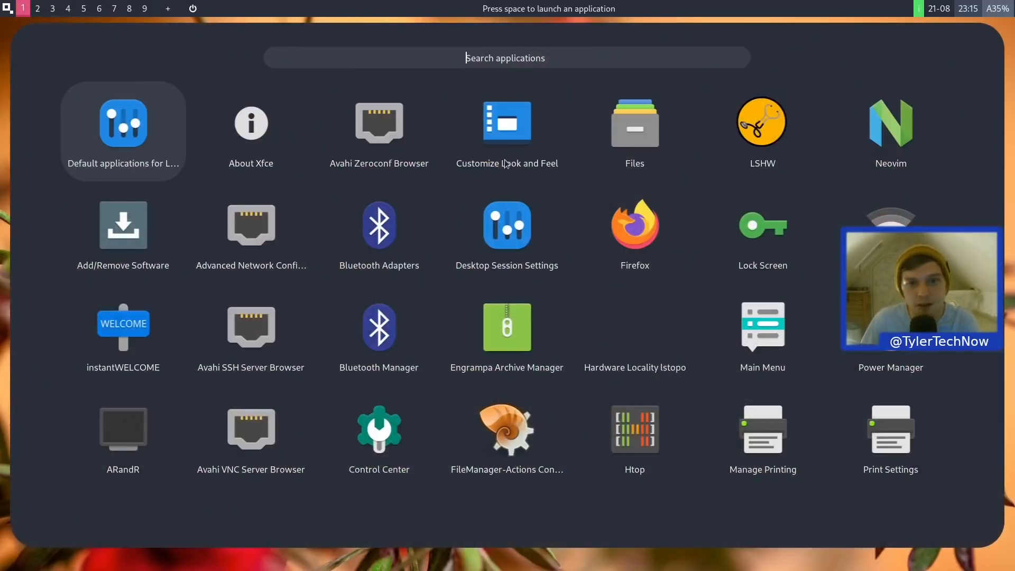
pyautogui.click(493, 129)
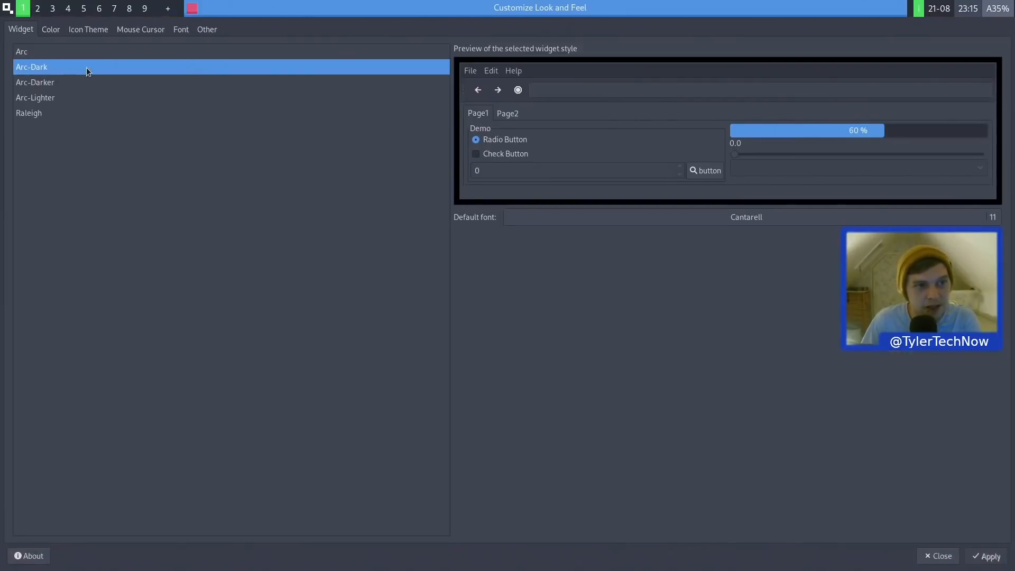
pyautogui.click(53, 101)
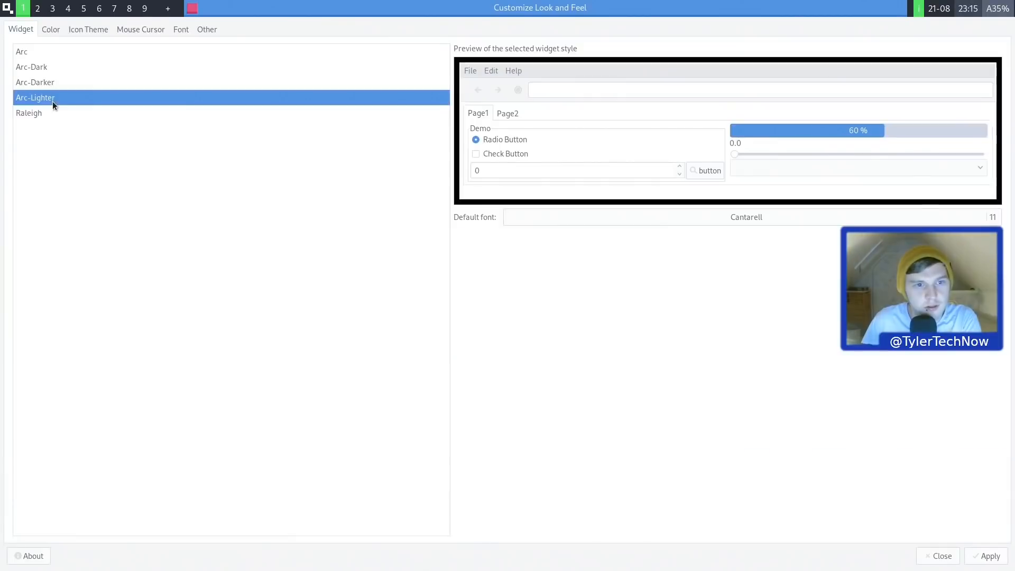
pyautogui.click(49, 68)
# Preview the paper-instantos, elementary-instantos and Papirus icon themes, and close the window without applying any.
pyautogui.click(78, 30)
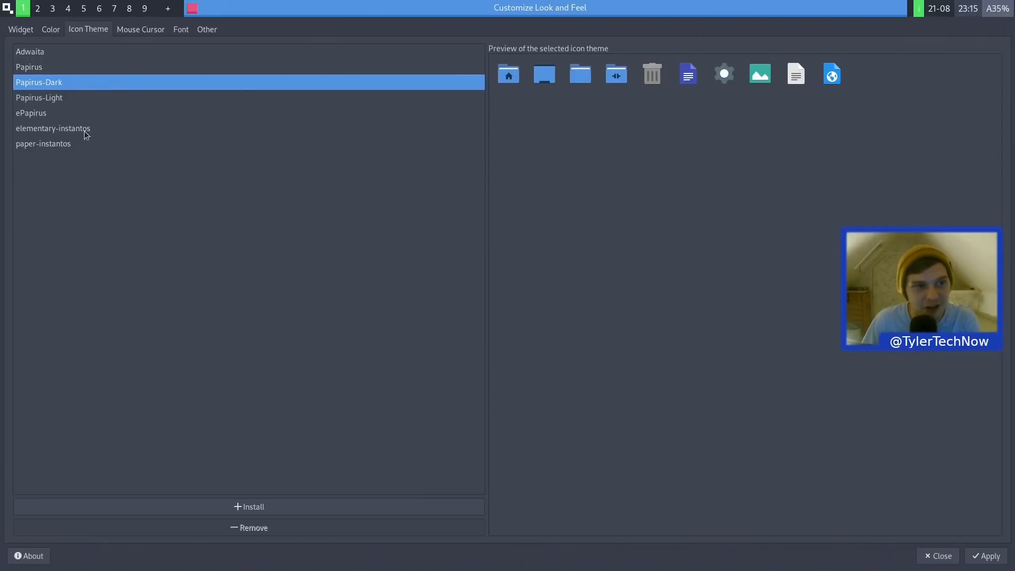
pyautogui.click(48, 144)
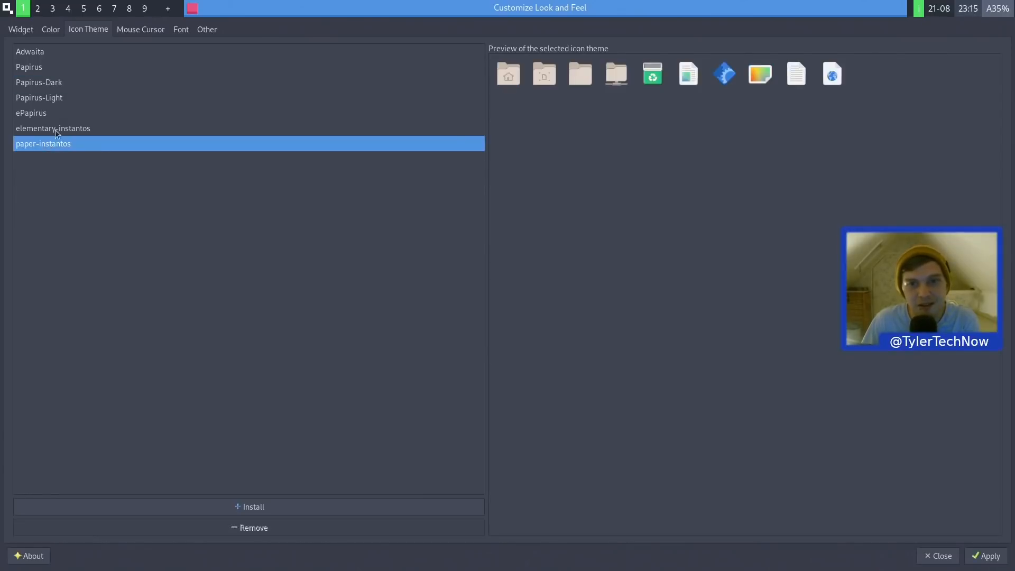
pyautogui.click(56, 129)
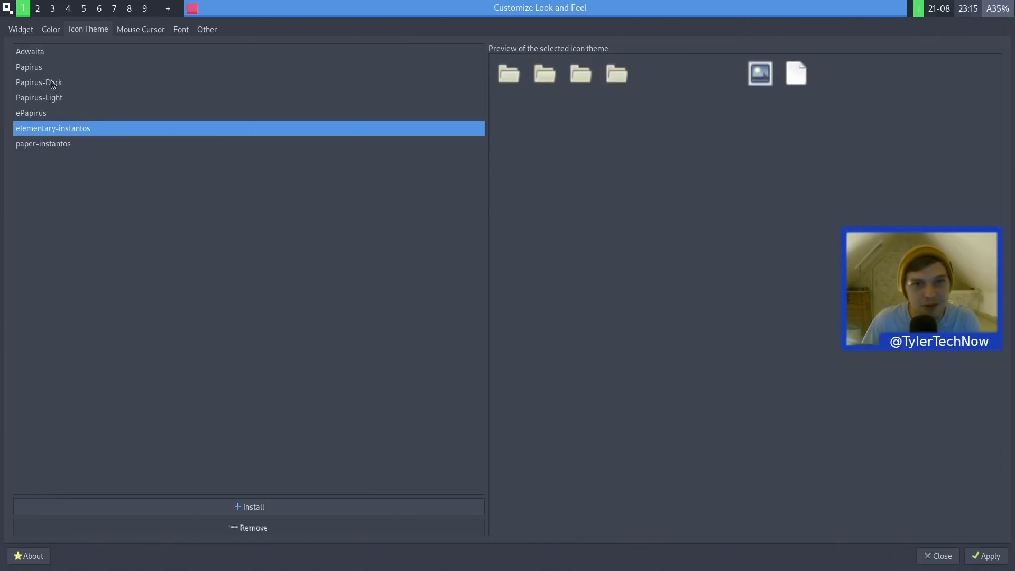
pyautogui.click(53, 65)
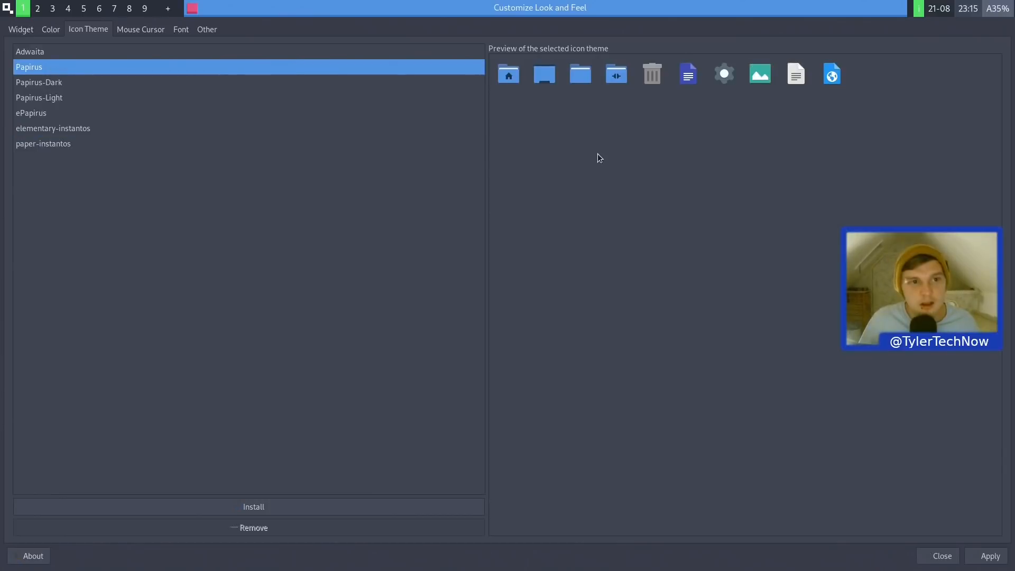
pyautogui.press('super+q')
# Open the Control Center from the application grid, and return to the grid.
pyautogui.press('space')
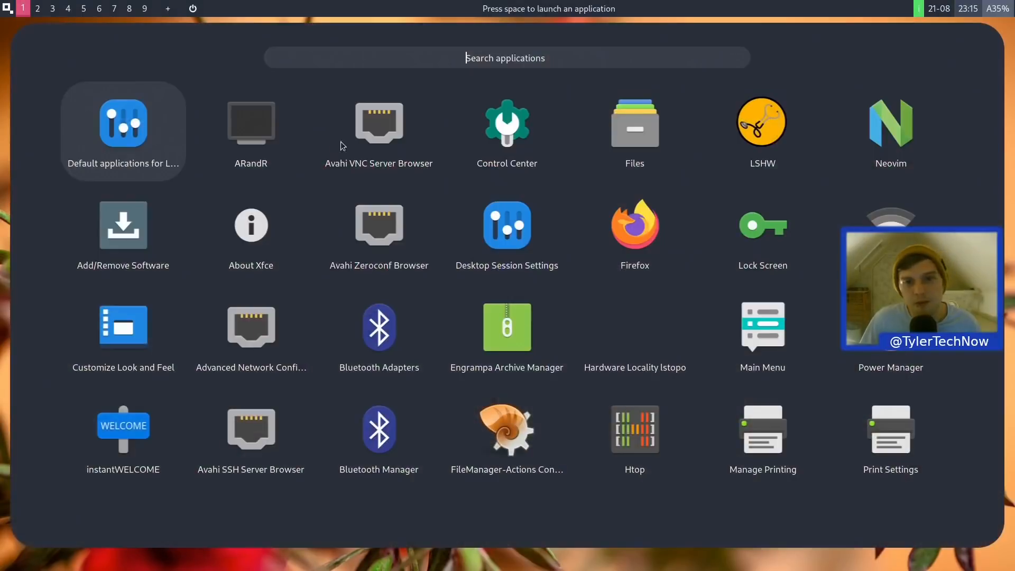
pyautogui.click(503, 127)
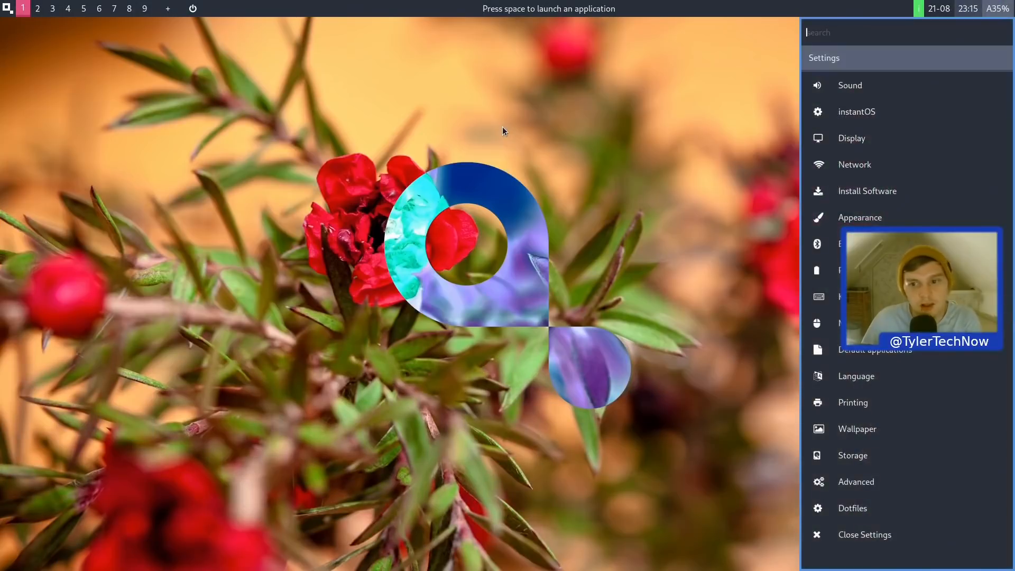
pyautogui.press('super')
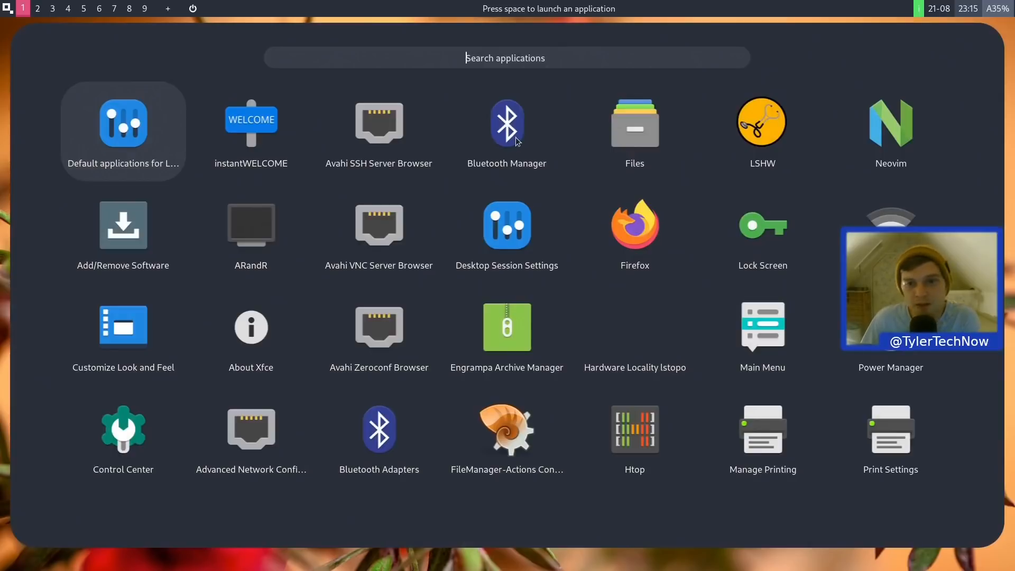
# Open the Files application, view its About information, and close both windows.
pyautogui.click(651, 130)
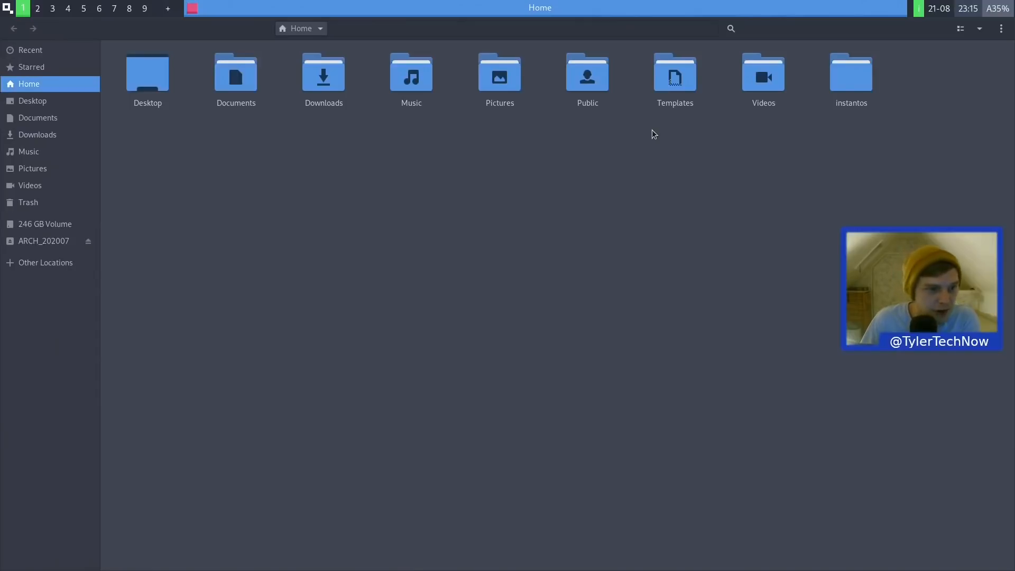
pyautogui.click(1002, 29)
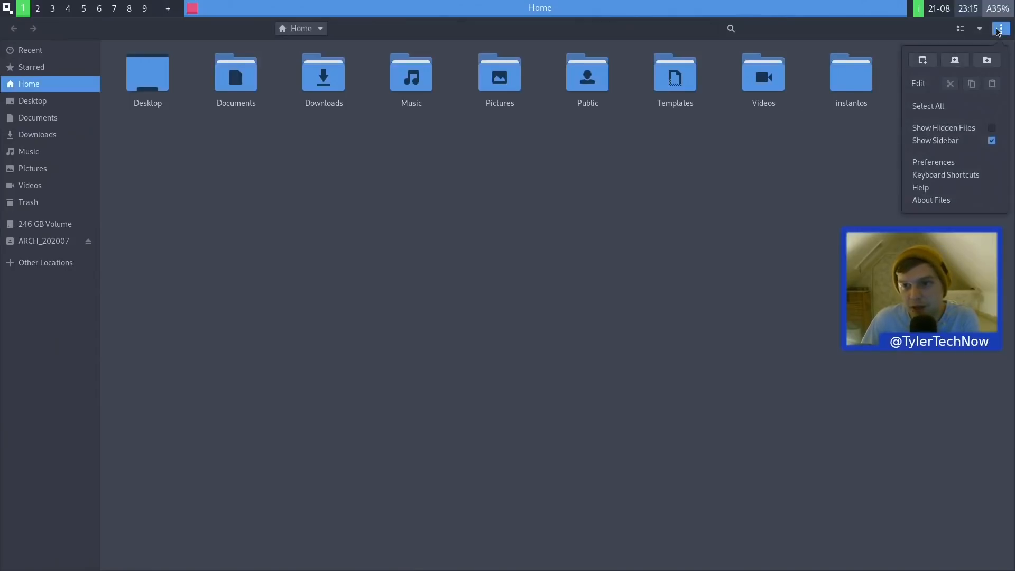
pyautogui.click(941, 200)
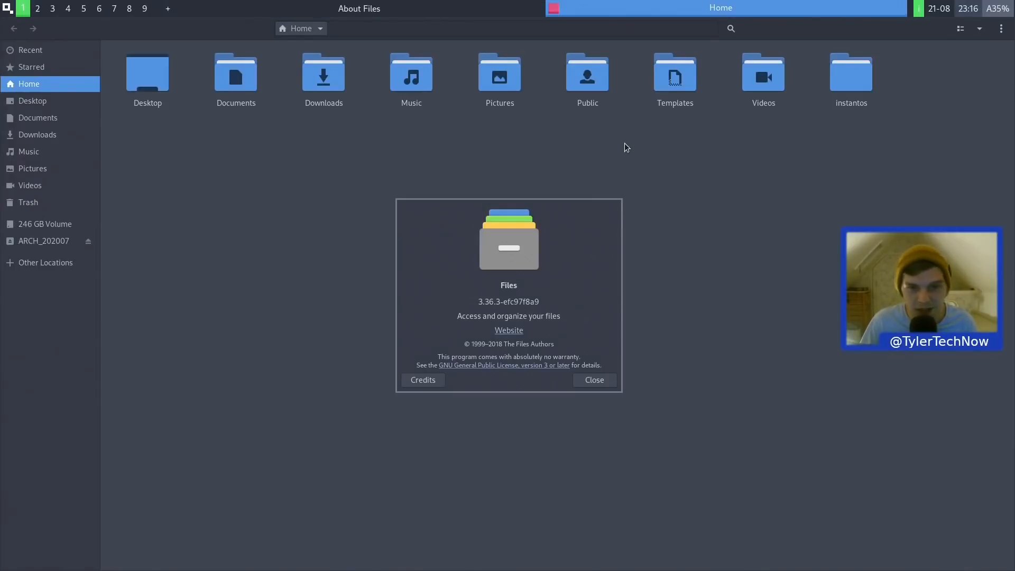
pyautogui.press('super+q')
pyautogui.press('super+q')
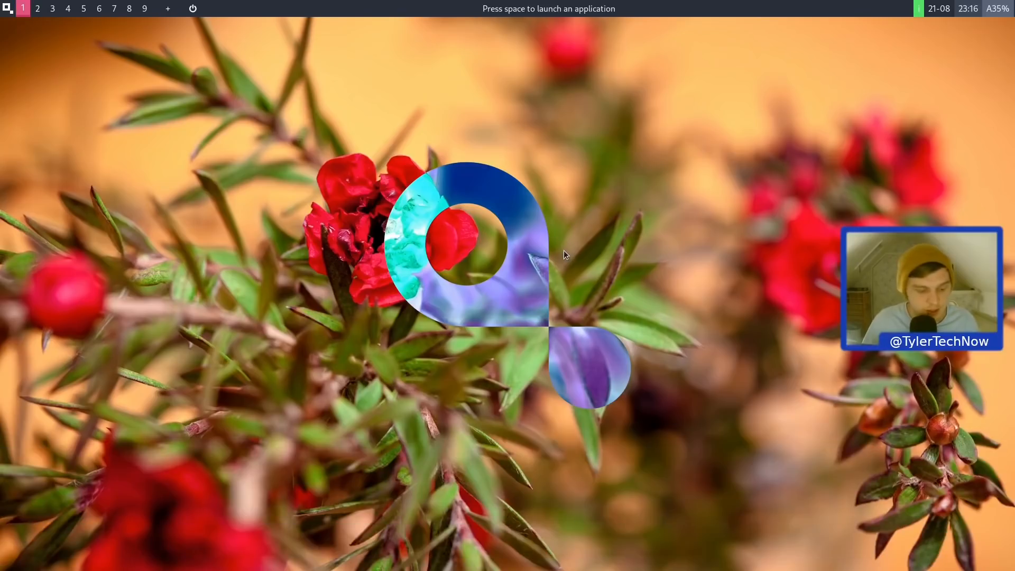
# Launch the file manager by searching for "naut", and dismiss its window to return to the desktop.
pyautogui.press('space')
pyautogui.write('naut')
pyautogui.press('Return')
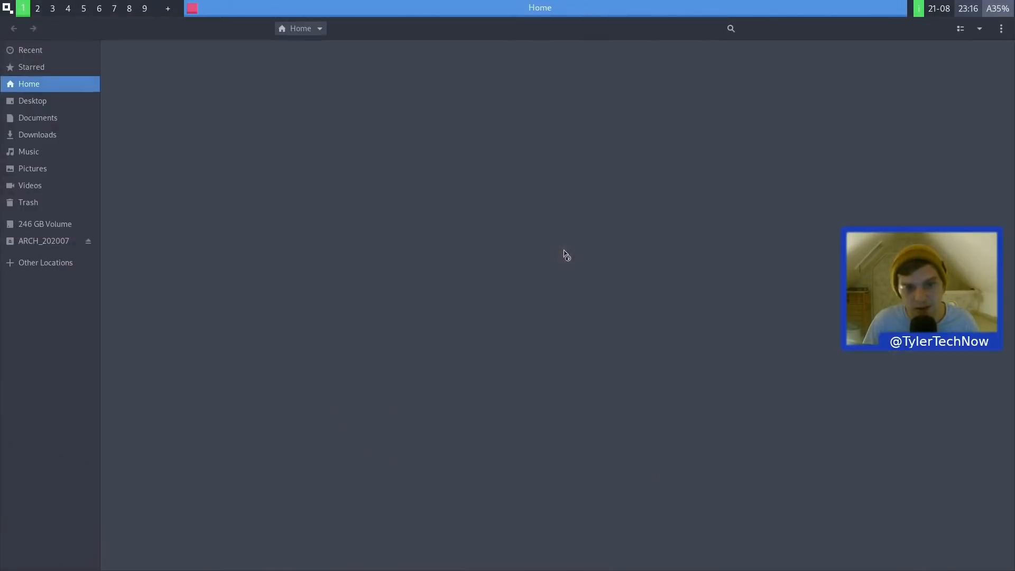
pyautogui.press('super+Down')
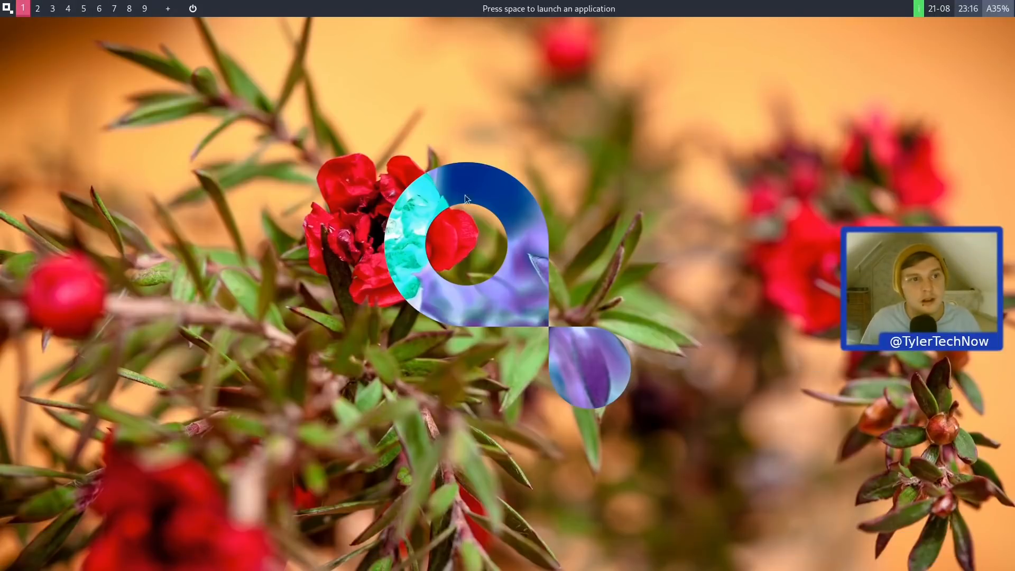
# Review the automatically started applications in Desktop Session Settings, try disabling Blueman Applet, and cancel the changes.
pyautogui.click(8, 9)
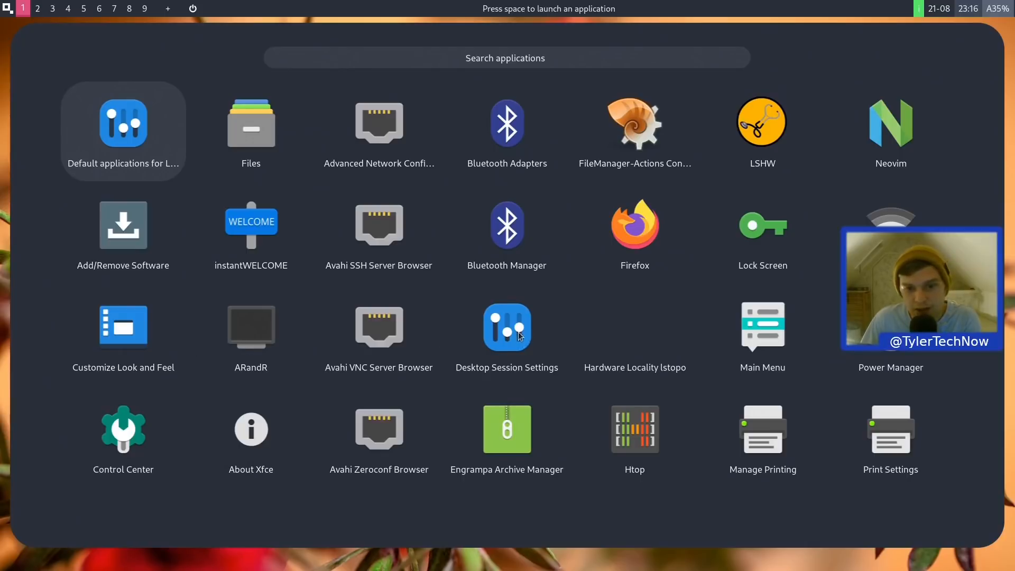
pyautogui.click(494, 331)
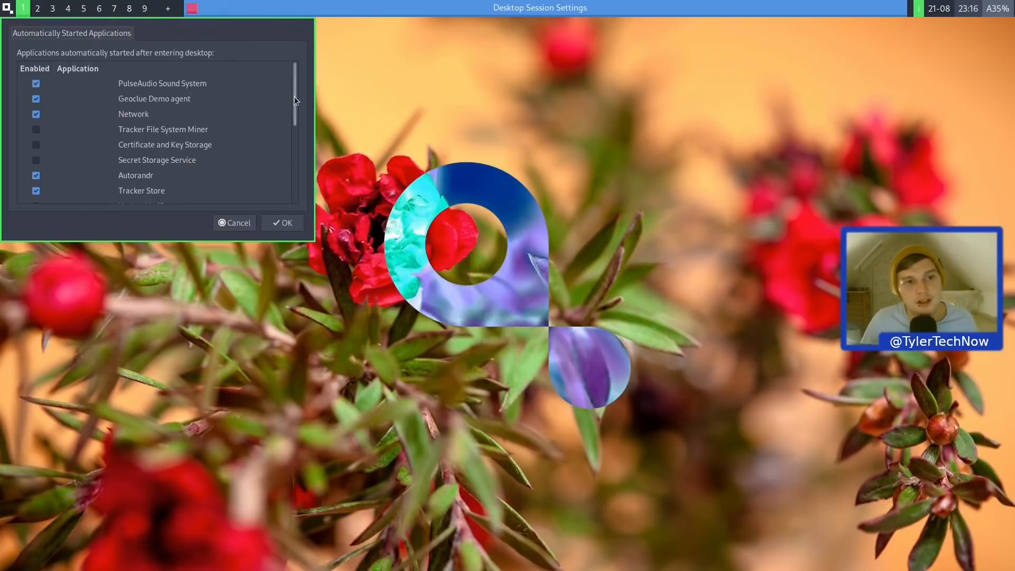
pyautogui.moveTo(295, 79); pyautogui.dragTo(289, 157)
pyautogui.click(36, 135)
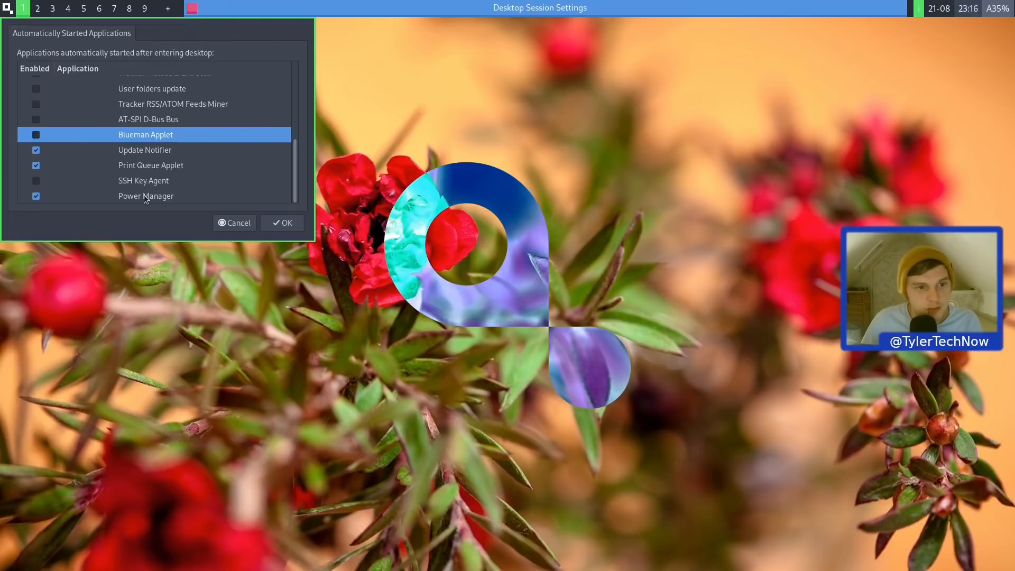
pyautogui.moveTo(294, 172); pyautogui.dragTo(292, 84)
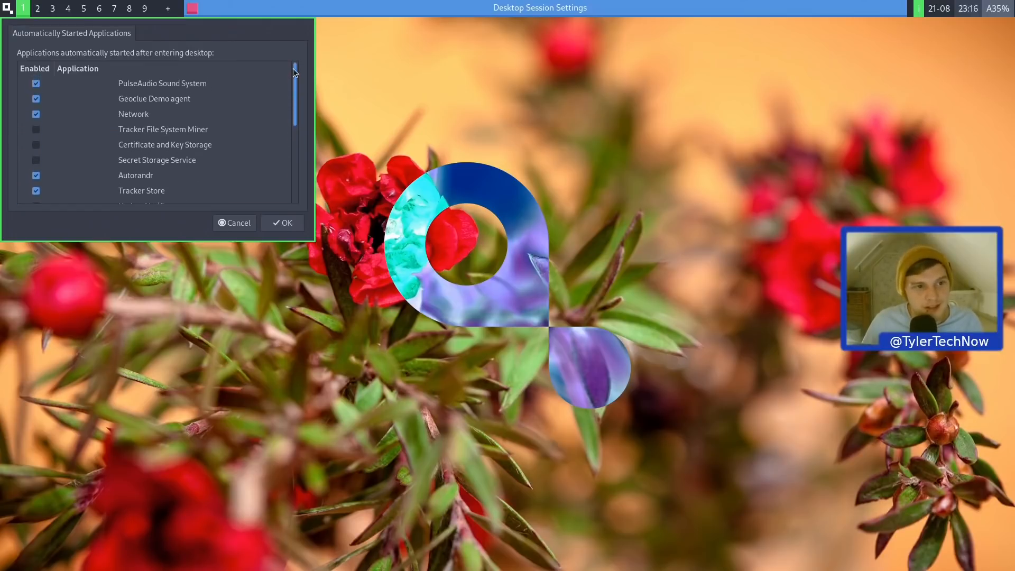
pyautogui.click(234, 223)
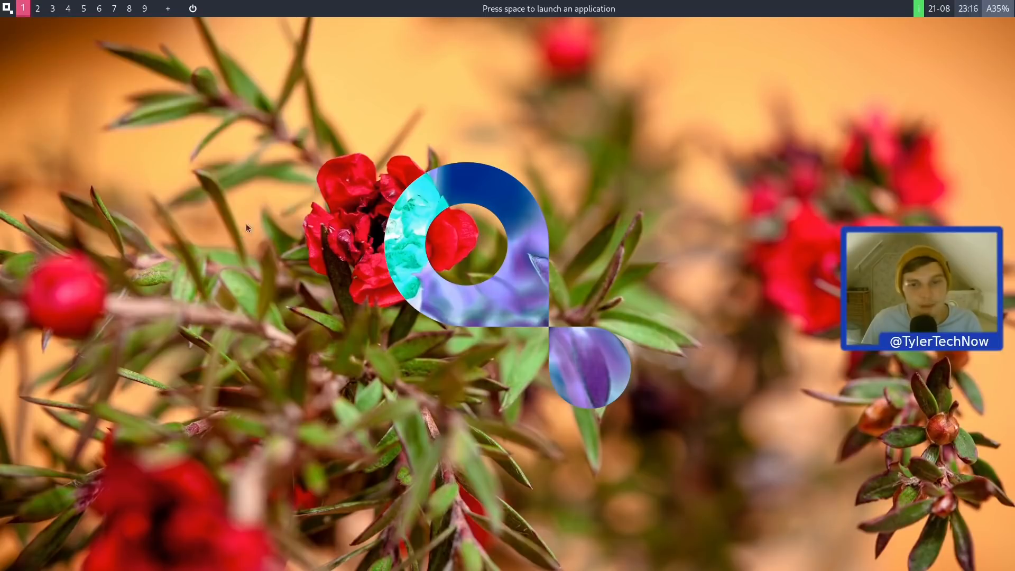
# Browse through the installed applications to nitrogen, open it, and close its window.
pyautogui.press('space')
pyautogui.press('Down')
pyautogui.press('Down')
pyautogui.press('Down')
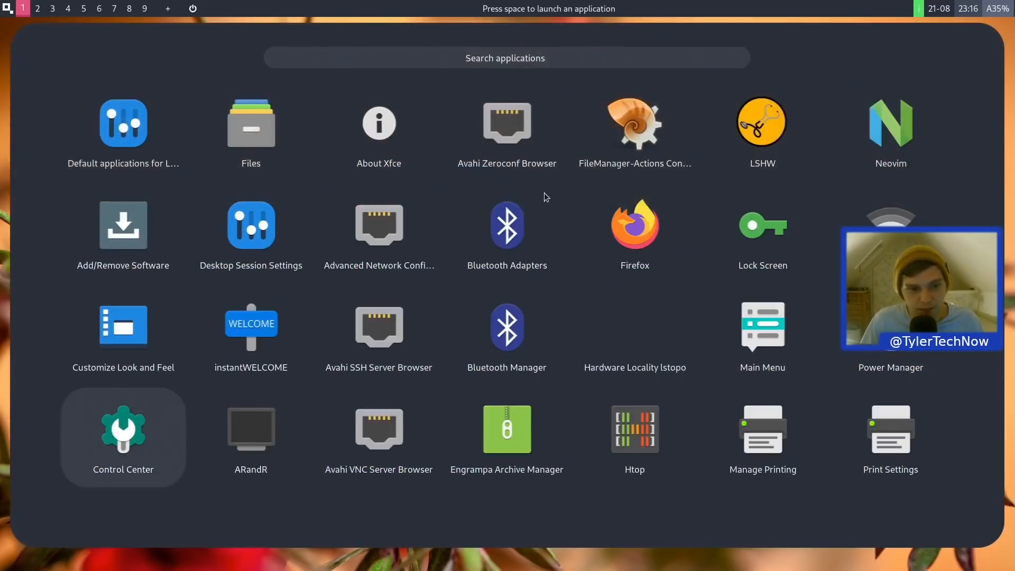
pyautogui.press('Down')
pyautogui.press('Down')
pyautogui.press('Down')
pyautogui.press('Down')
pyautogui.press('Down')
pyautogui.press('Down')
pyautogui.press('Down')
pyautogui.press('Down')
pyautogui.press('Down')
pyautogui.press('Down')
pyautogui.press('Down')
pyautogui.press('Down')
pyautogui.press('Down')
pyautogui.press('Down')
pyautogui.press('Down')
pyautogui.press('Down')
pyautogui.press('Down')
pyautogui.press('Down')
pyautogui.press('Down')
pyautogui.press('Down')
pyautogui.press('Down')
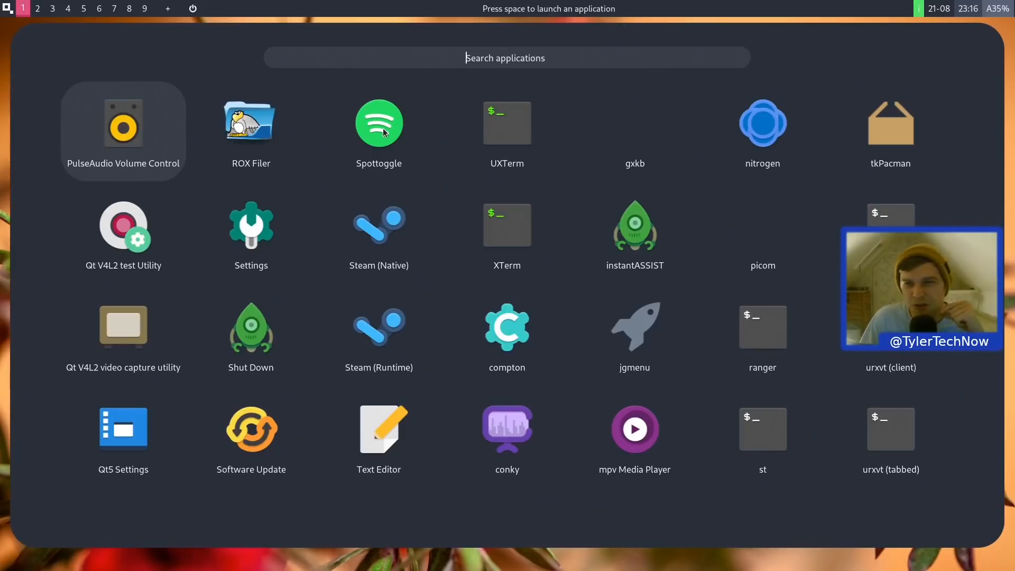
pyautogui.click(763, 127)
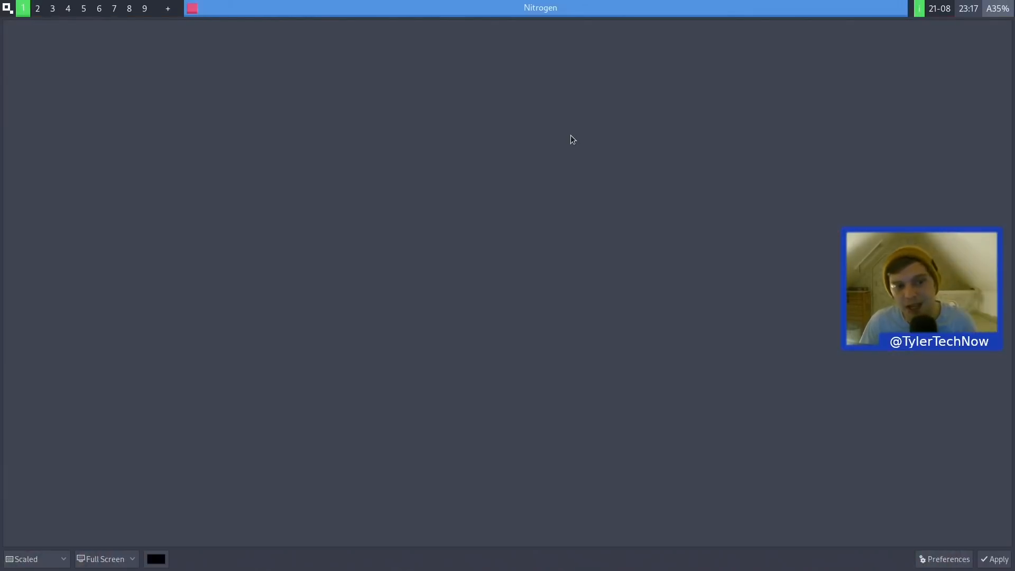
pyautogui.press('super+shift+q')
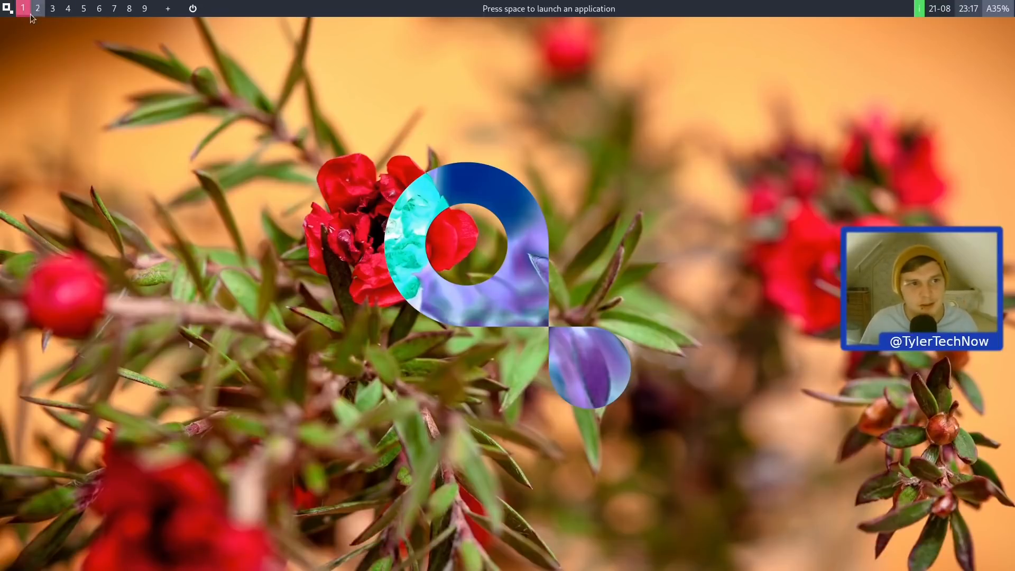
# Launch Steam (Native) from the application grid so its update downloads.
pyautogui.click(7, 9)
pyautogui.click(73, 65)
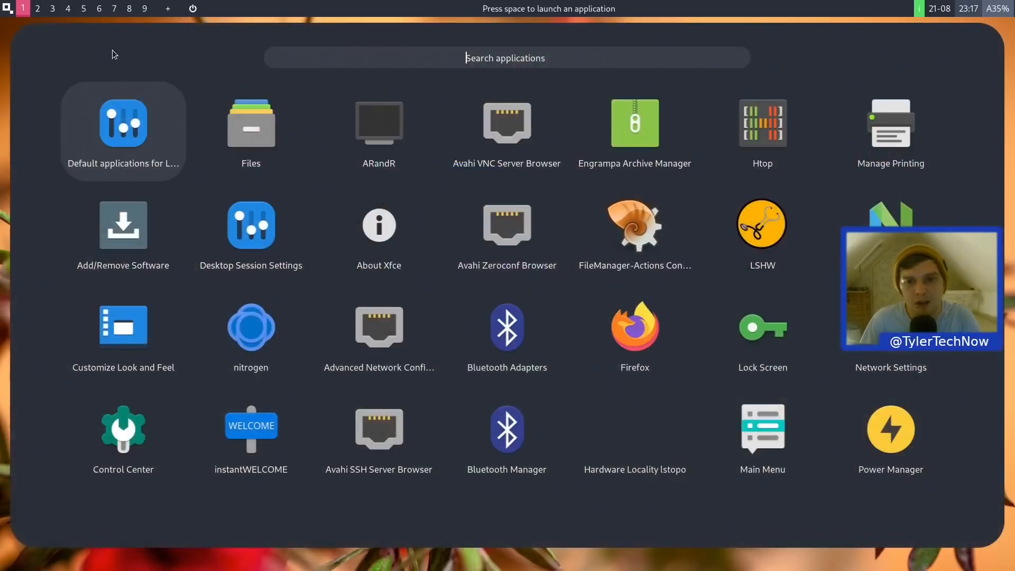
pyautogui.press('Down')
pyautogui.press('Down')
pyautogui.press('Down')
pyautogui.press('Down')
pyautogui.press('Down')
pyautogui.press('Down')
pyautogui.press('Down')
pyautogui.press('Down')
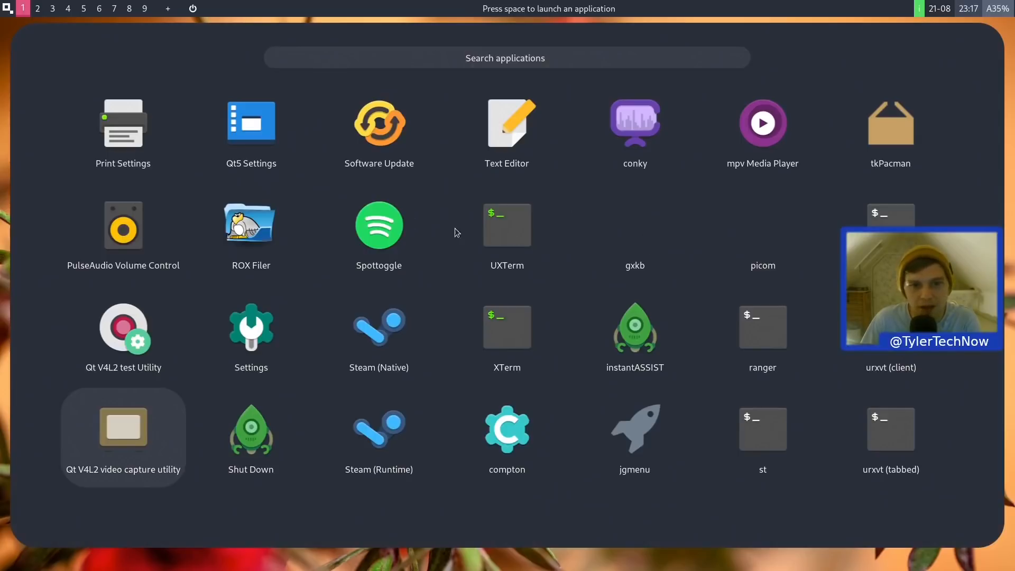
pyautogui.click(378, 327)
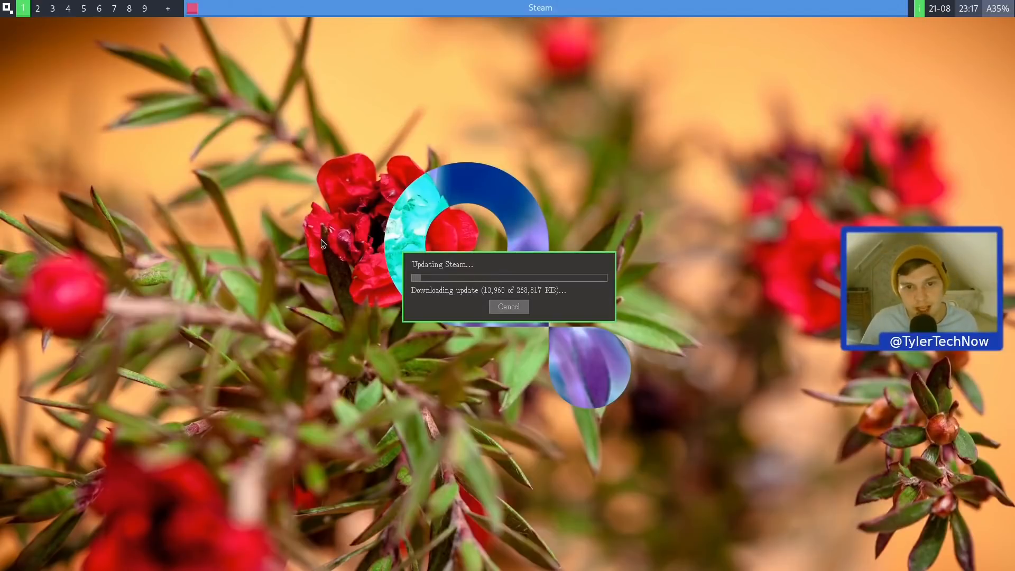
# Open Text Editor from the application grid, view its About information, and close the editor.
pyautogui.press('super+d')
pyautogui.press('Escape')
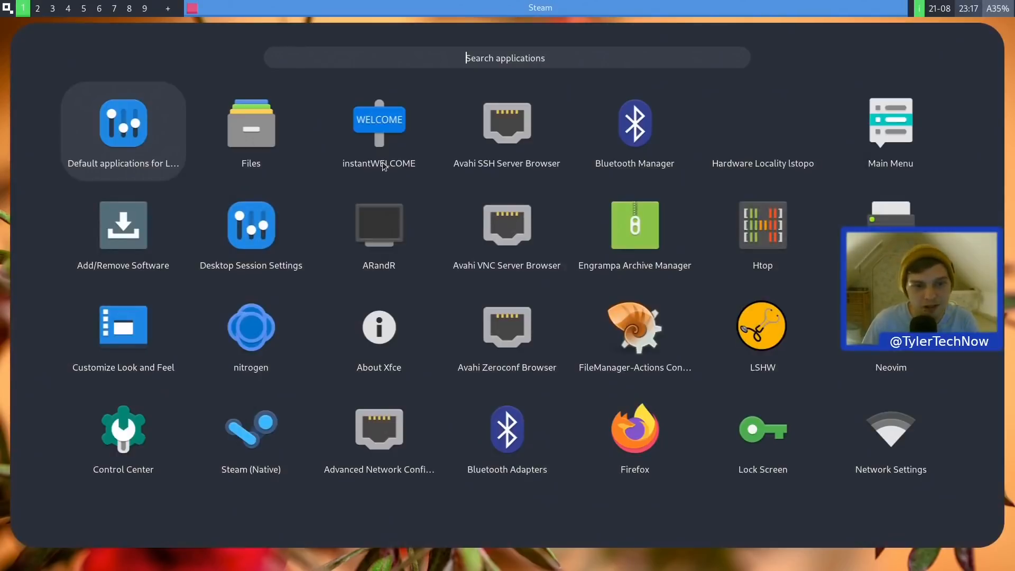
pyautogui.scroll(-10, 608, 249)
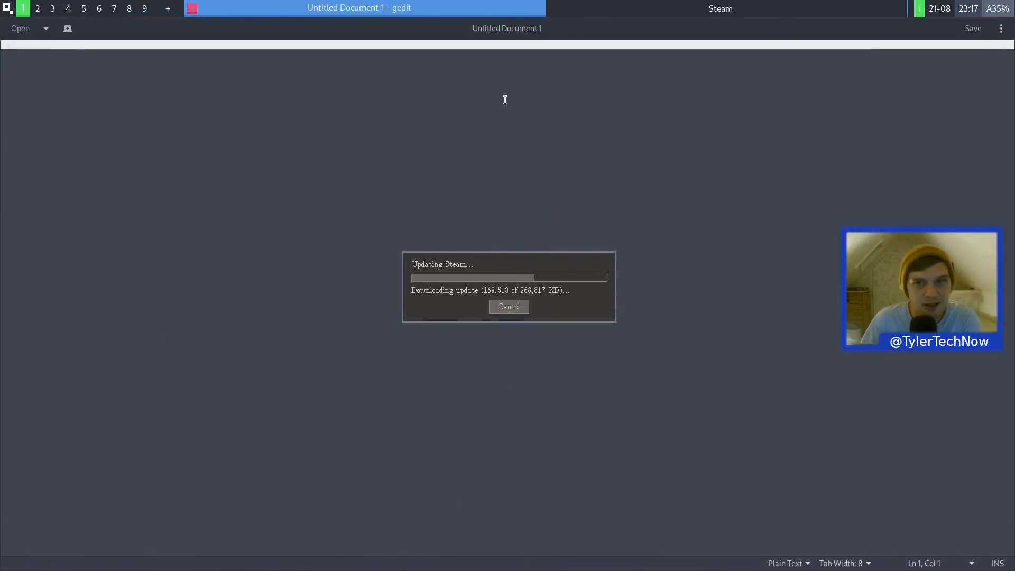
pyautogui.click(1001, 29)
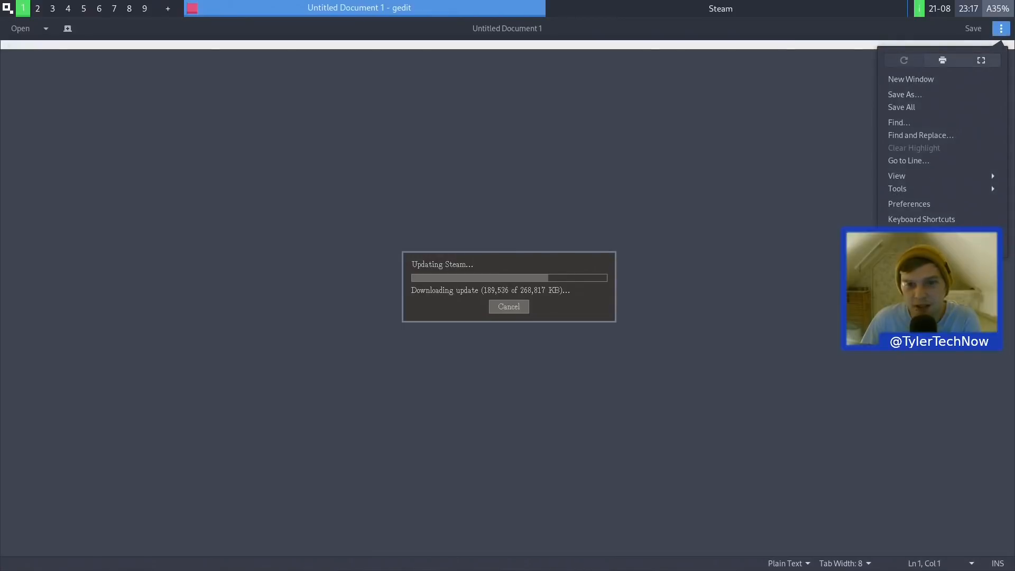
pyautogui.click(925, 247)
pyautogui.click(600, 387)
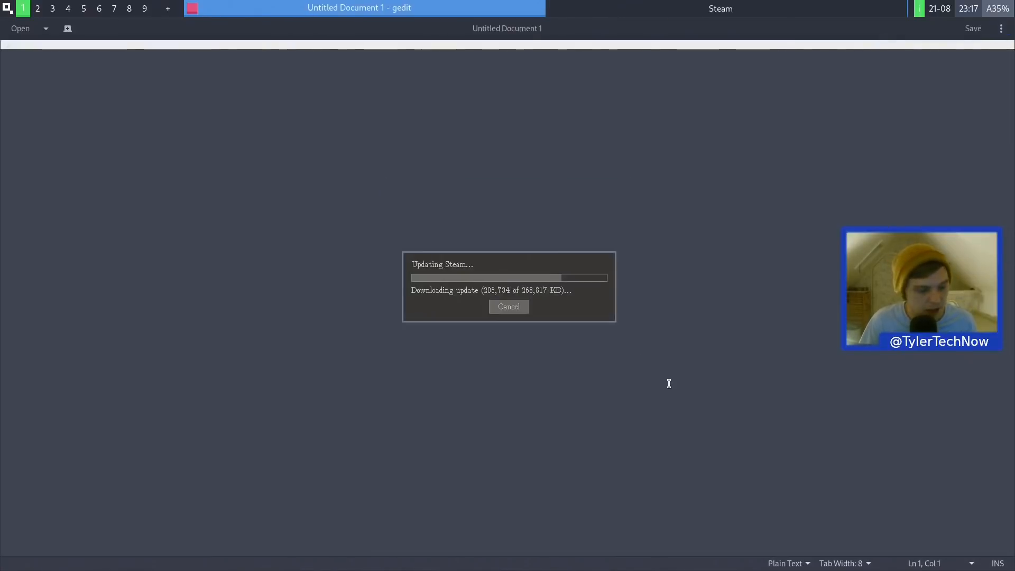
pyautogui.press('super+q')
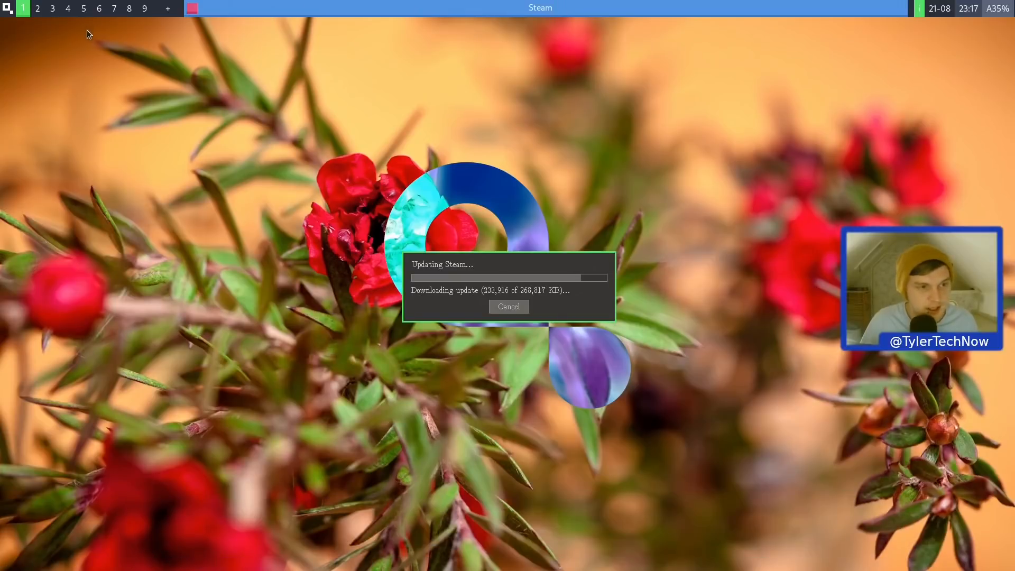
# Browse the remaining applications in the grid, and close the Steam welcome window without signing in.
pyautogui.click(6, 10)
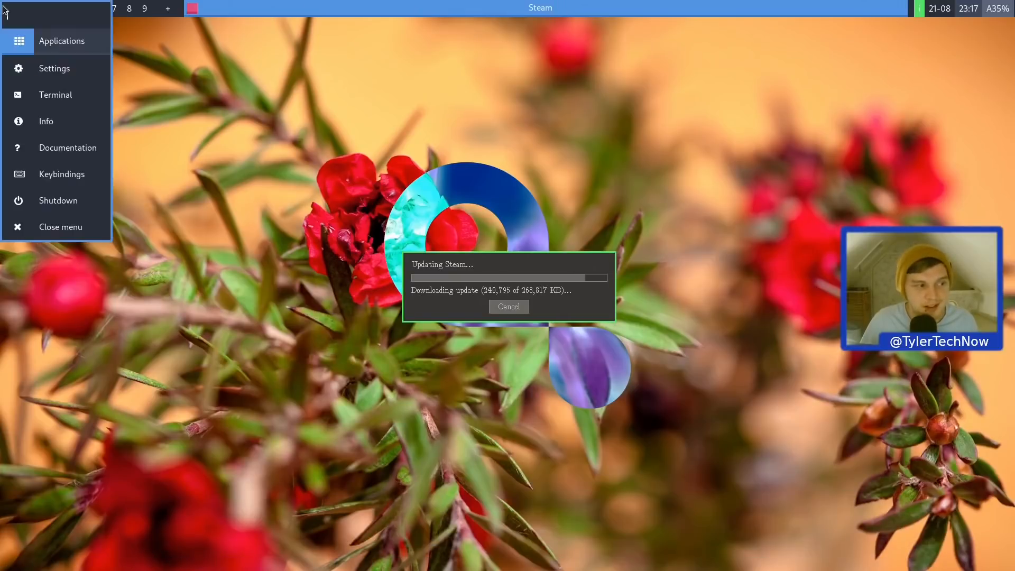
pyautogui.click(62, 41)
pyautogui.scroll(-3, 413, 231)
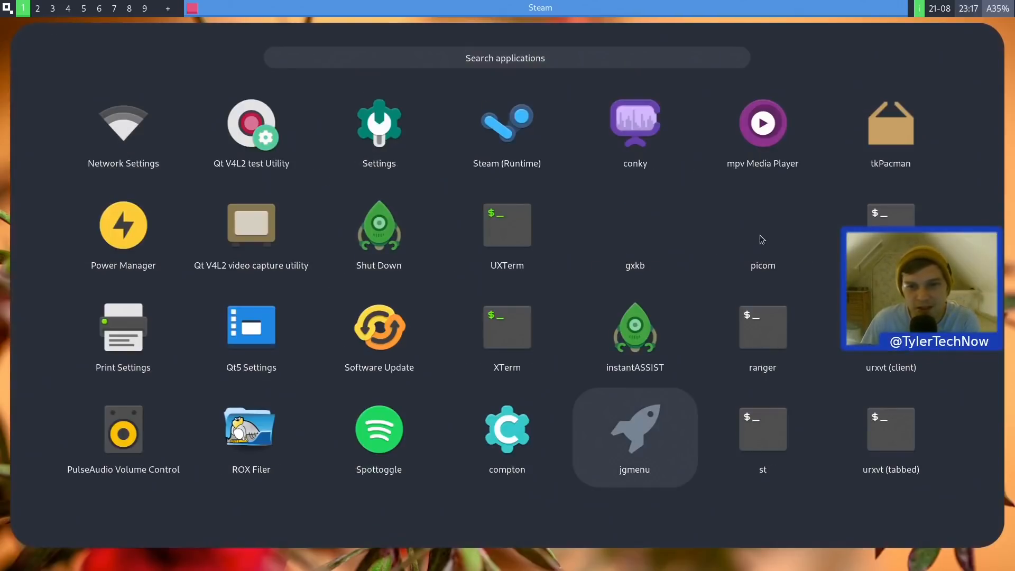
pyautogui.scroll(-8, 759, 235)
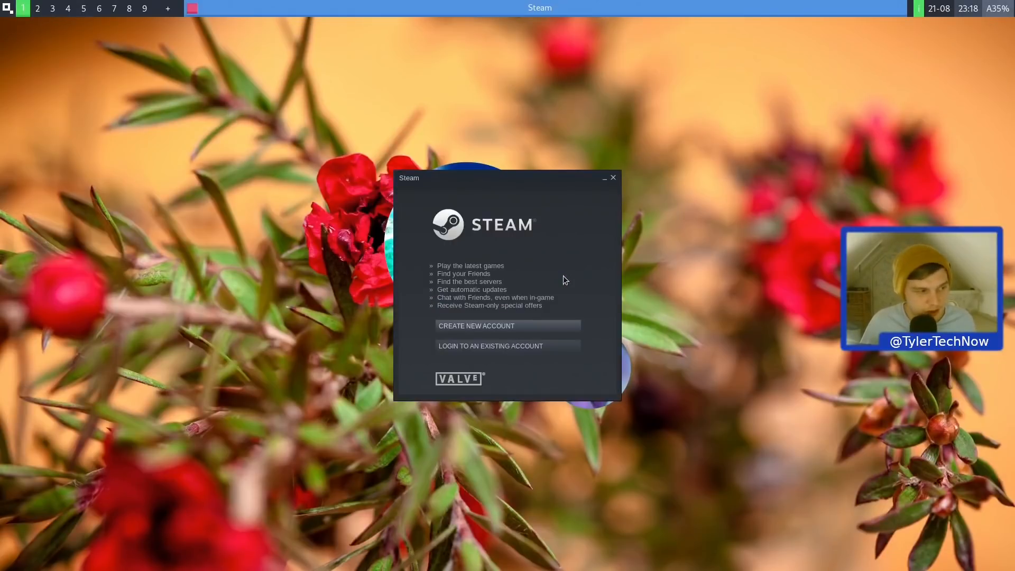
pyautogui.click(613, 179)
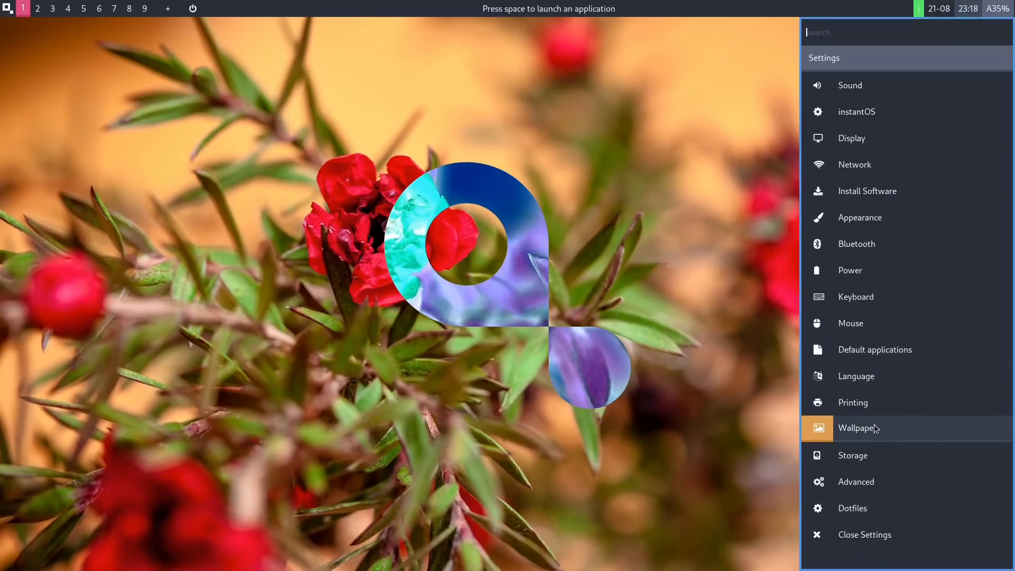
# Open the Dotfiles settings to examine the ~/.instantrc file, and close the editor.
pyautogui.click(867, 509)
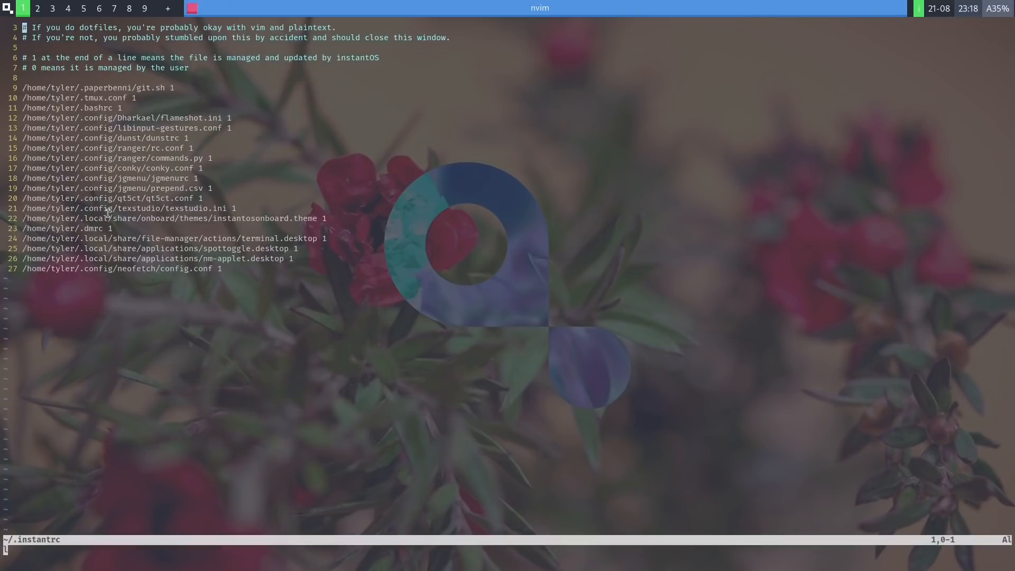
pyautogui.press('super+q')
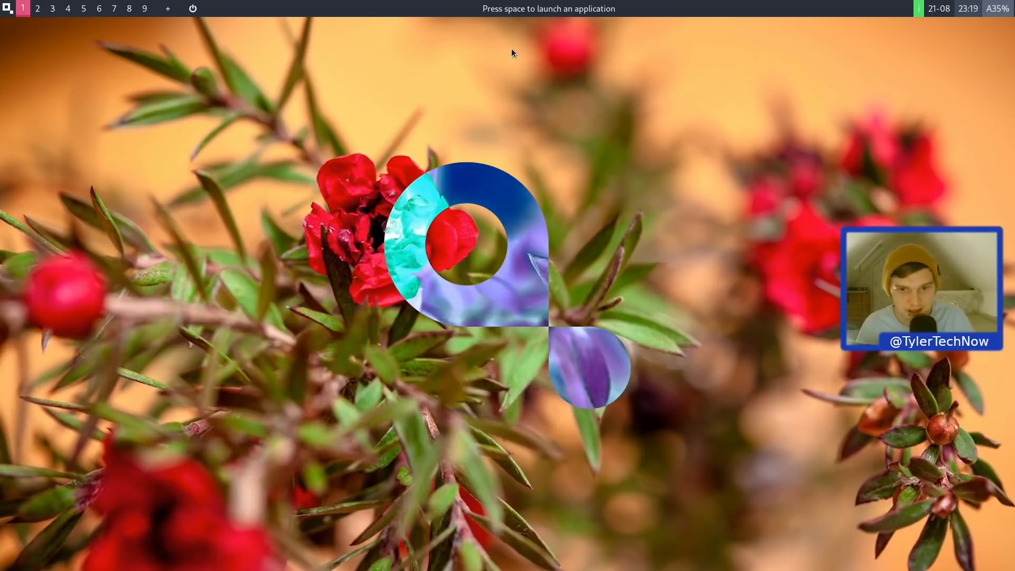
# Generate a new desktop wallpaper from the wallpaper settings.
pyautogui.press('super+c')
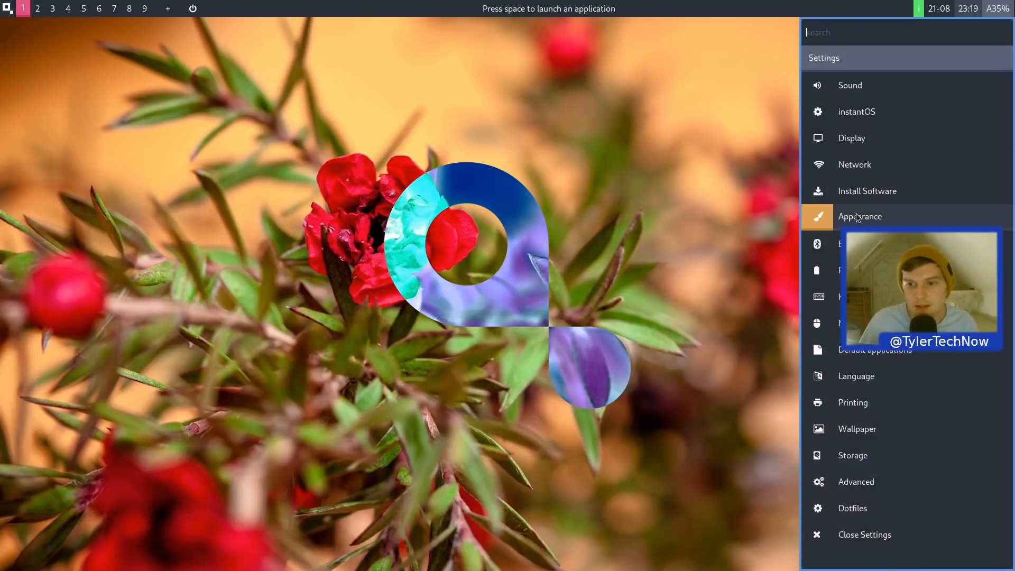
pyautogui.click(869, 420)
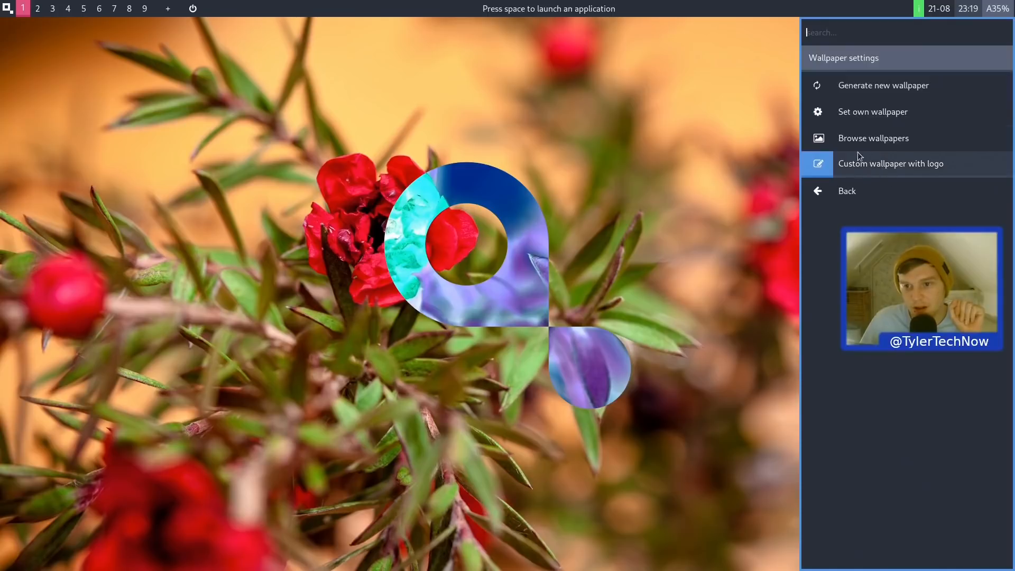
pyautogui.click(864, 89)
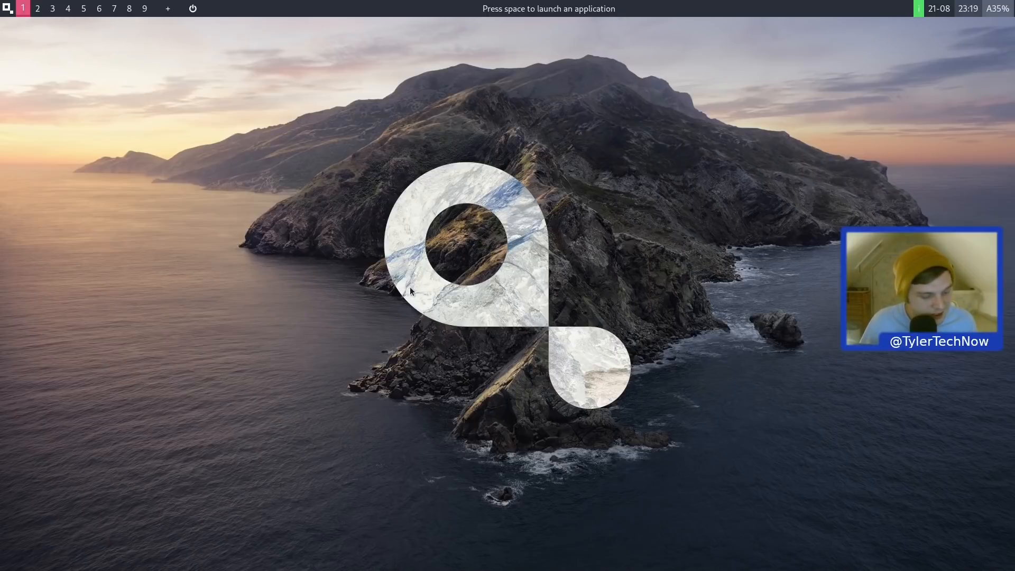
# View the Set own wallpaper file chooser without picking an image, browse the available wallpapers in Nitrogen, and close it.
pyautogui.press('s')
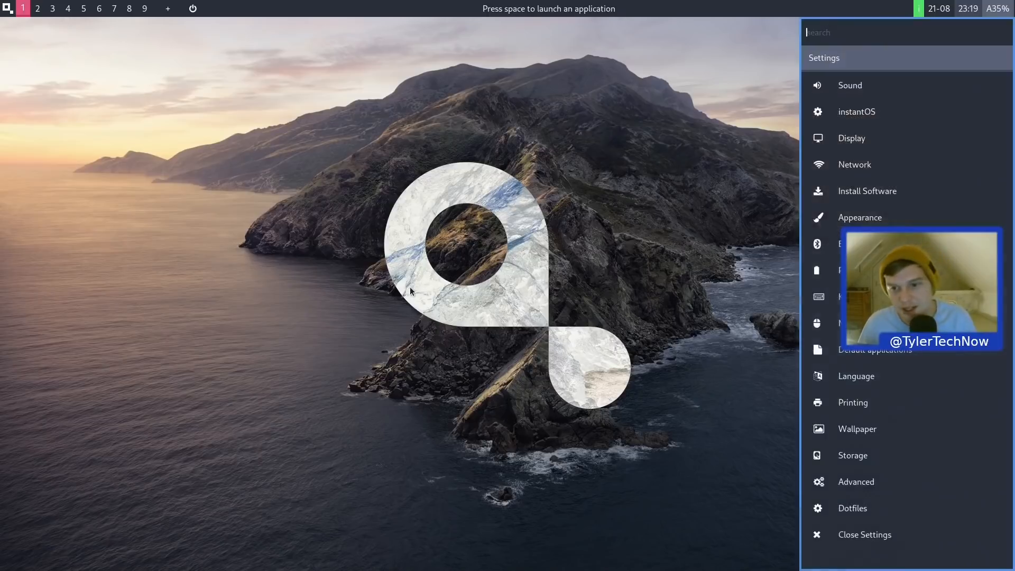
pyautogui.click(879, 426)
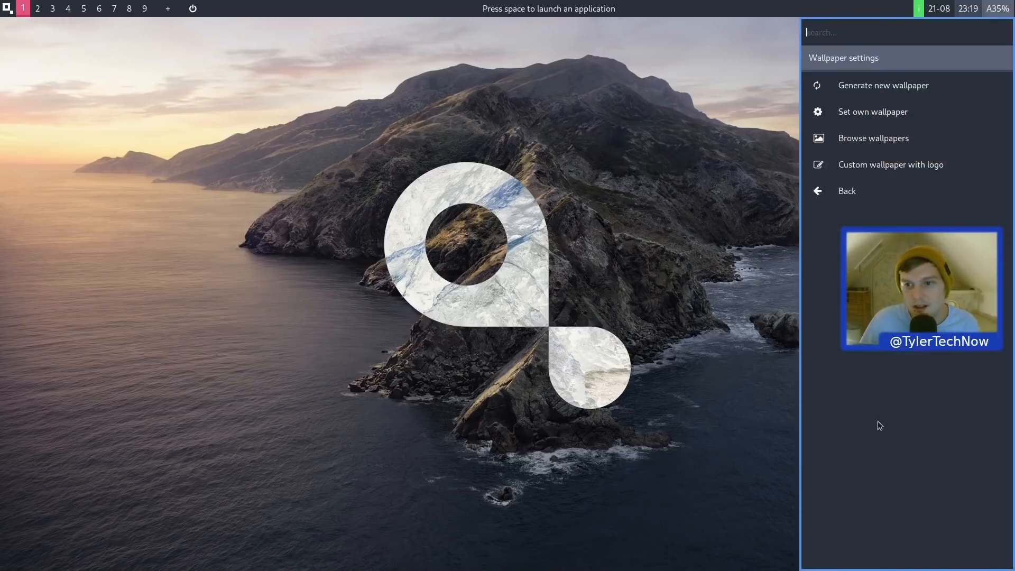
pyautogui.click(898, 112)
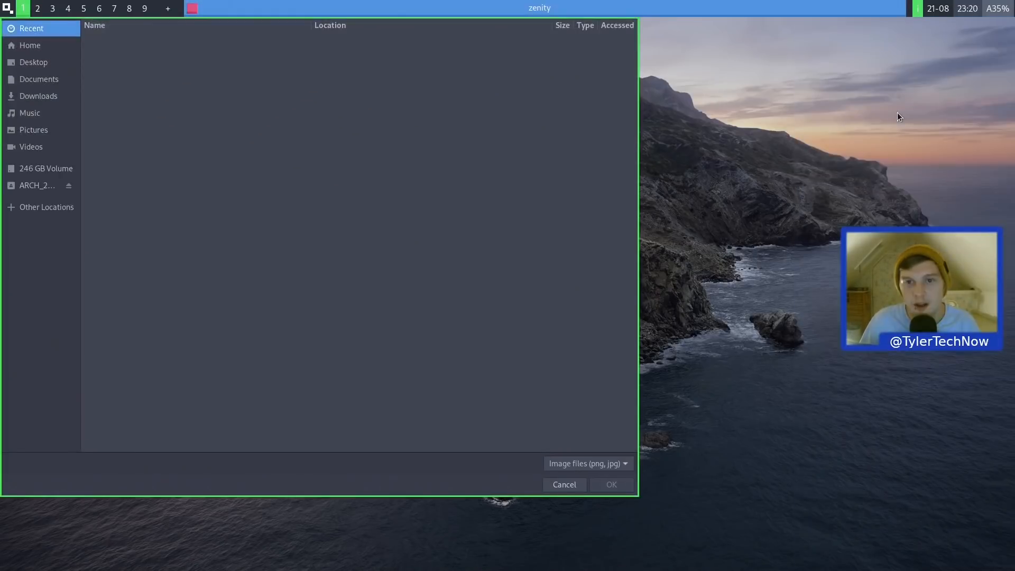
pyautogui.press('Escape')
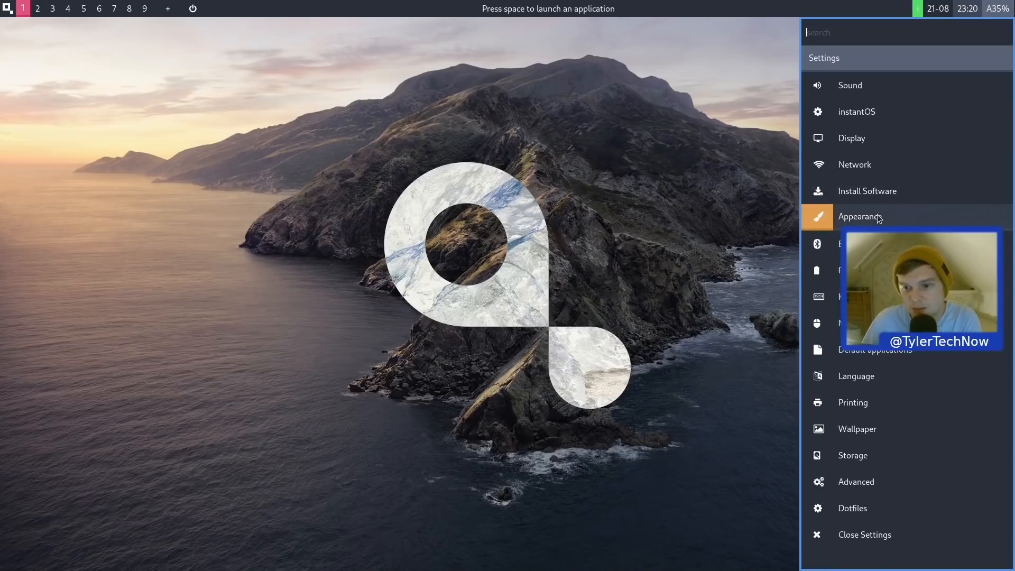
pyautogui.click(864, 429)
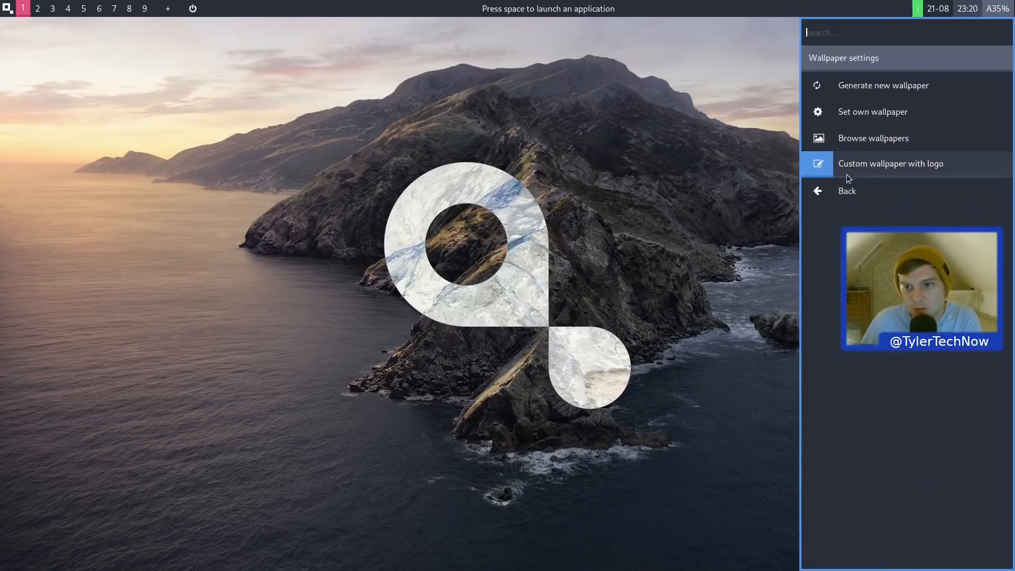
pyautogui.click(863, 145)
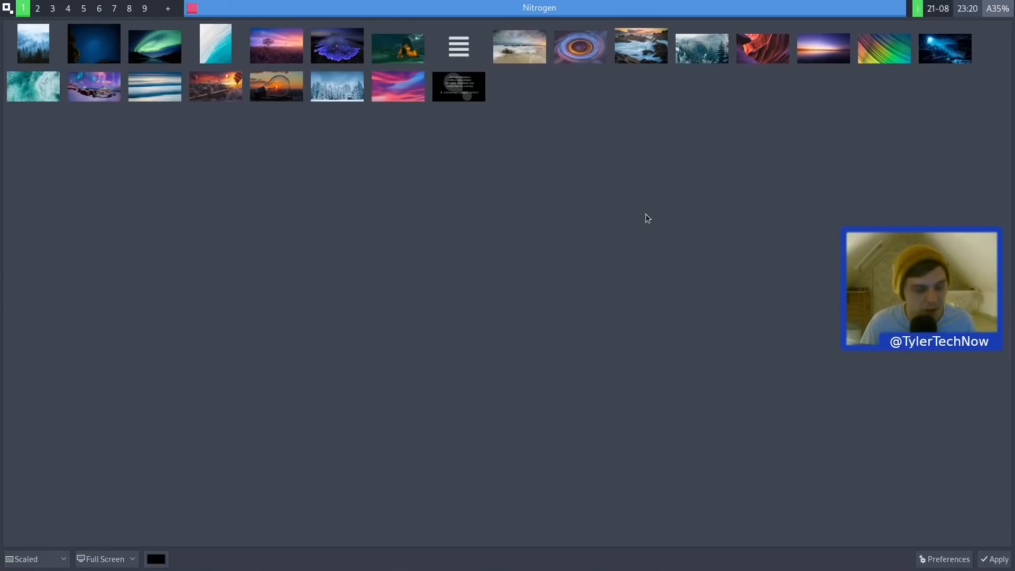
pyautogui.press('super+q')
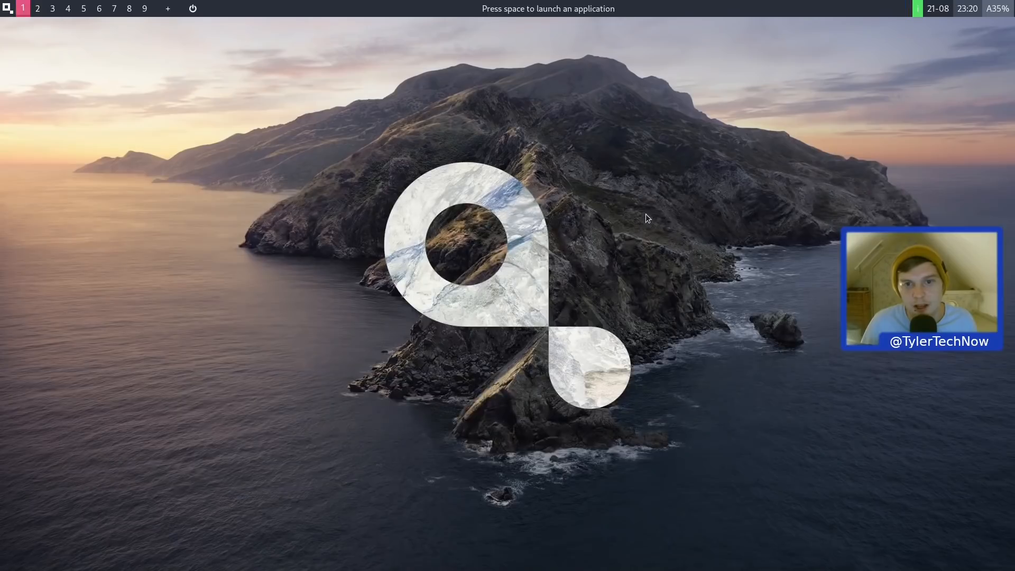
# Search the application grid for "libre", clear the search, and close the grid.
pyautogui.press('space')
pyautogui.press('Escape')
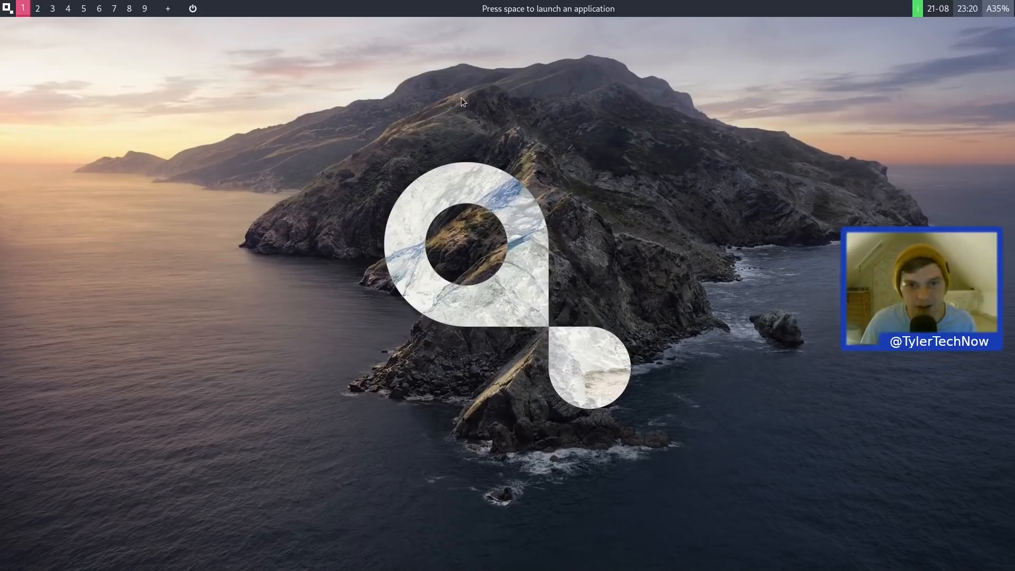
pyautogui.press('space')
pyautogui.write('libre')
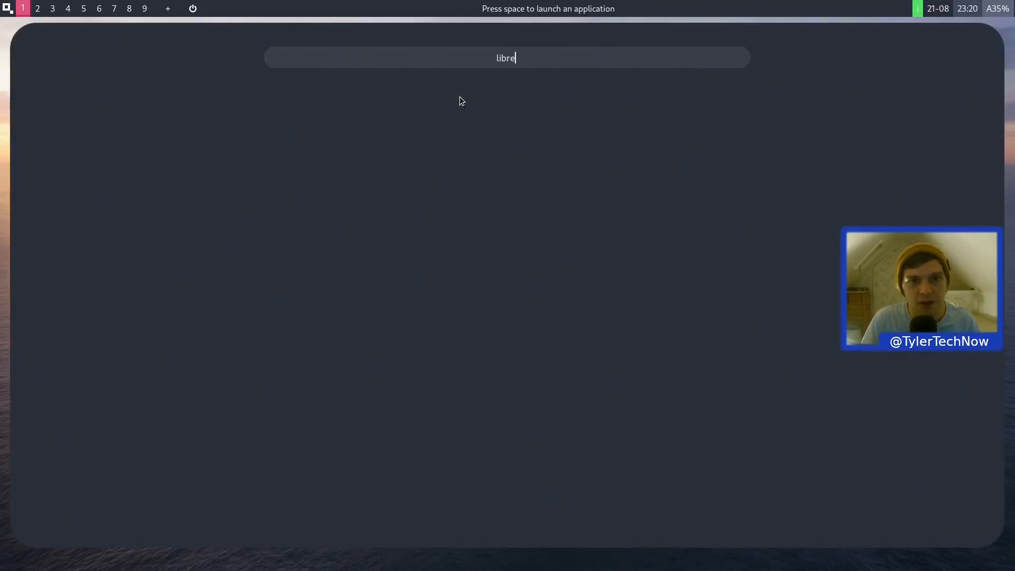
pyautogui.press('BackSpace')
pyautogui.press('BackSpace')
pyautogui.press('BackSpace')
pyautogui.press('BackSpace')
pyautogui.press('BackSpace')
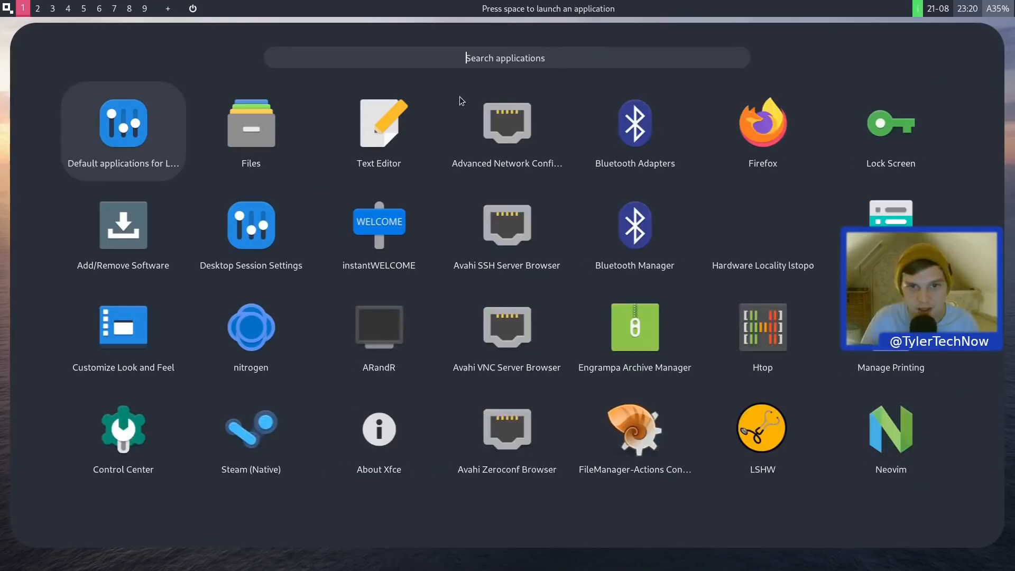
pyautogui.press('Escape')
# Open a terminal and run htop to examine CPU and memory usage, quitting and running it a second time.
pyautogui.press('super+Return')
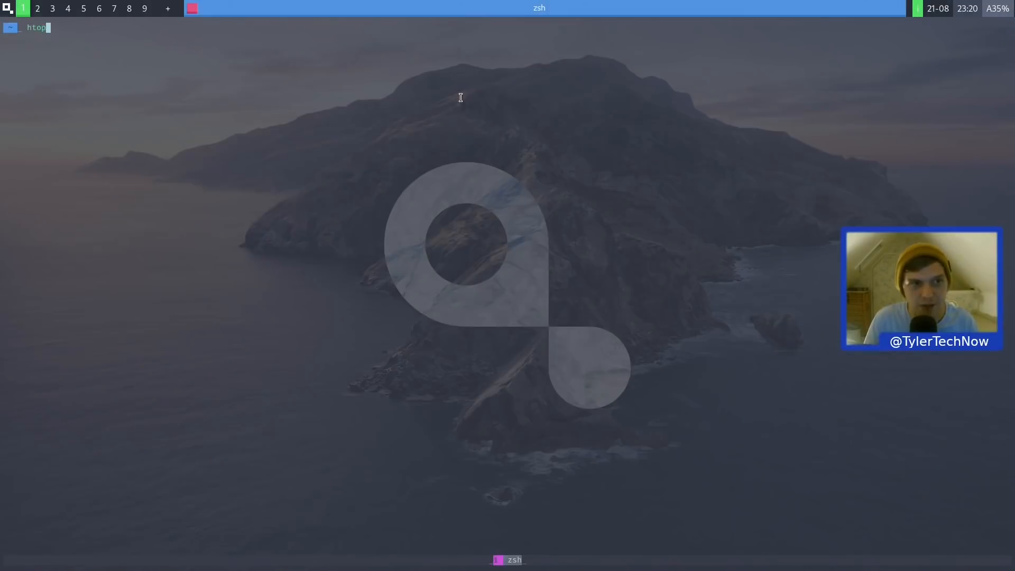
pyautogui.write('htop')
pyautogui.press('Return')
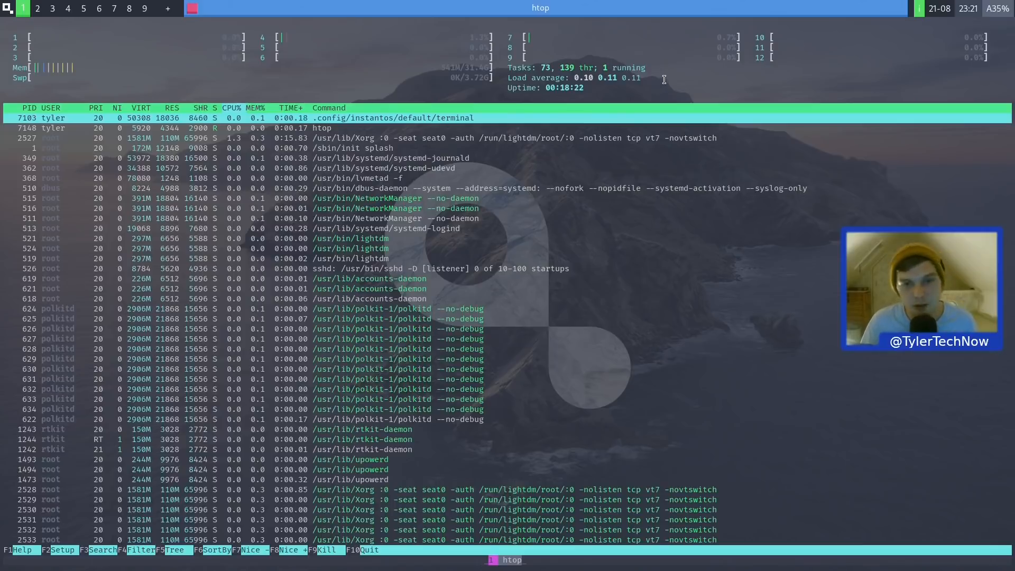
pyautogui.press('q')
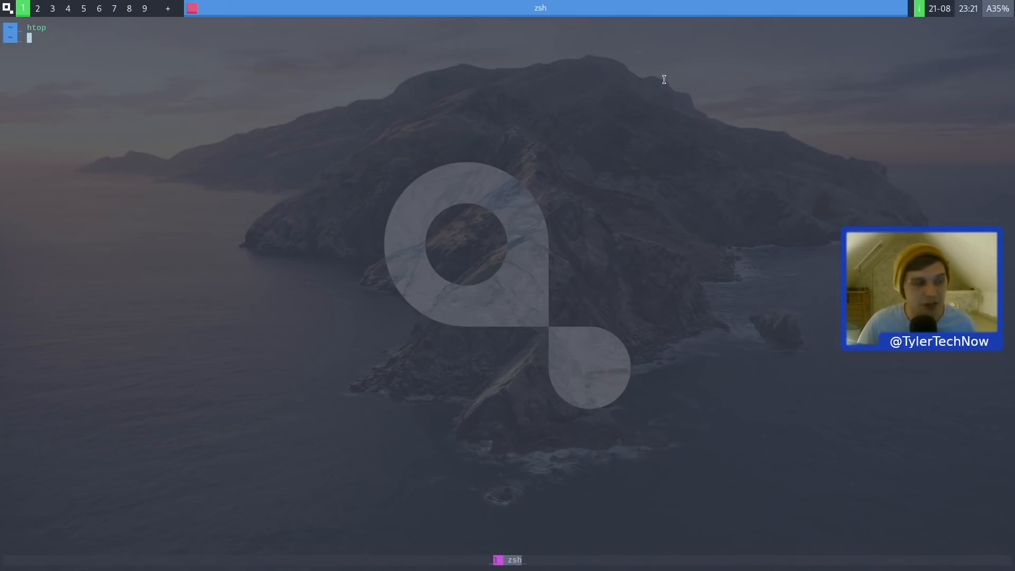
pyautogui.press('Up')
pyautogui.press('Return')
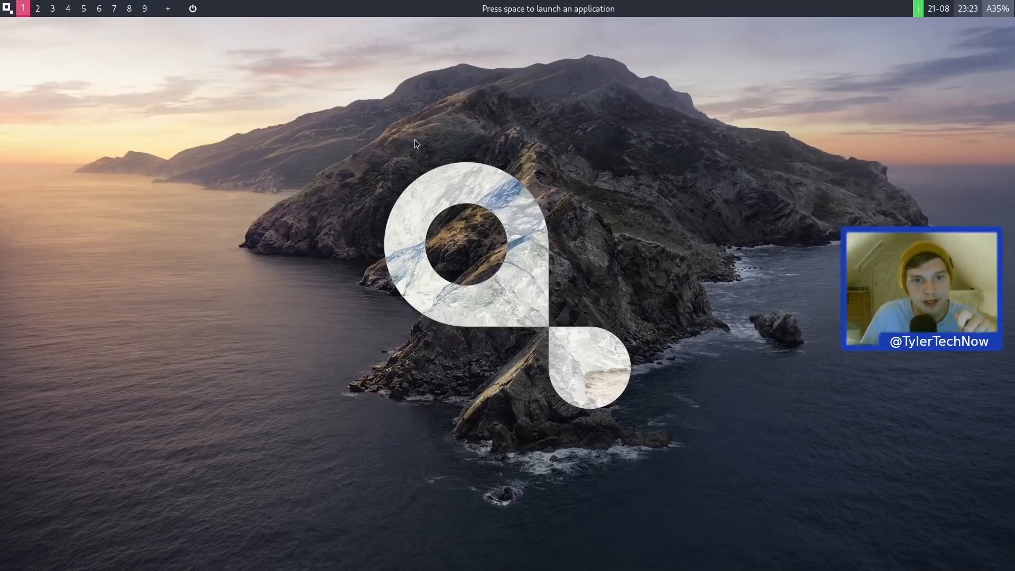
# Try to launch the package manager by searching the command launcher for "pamac".
pyautogui.press('space')
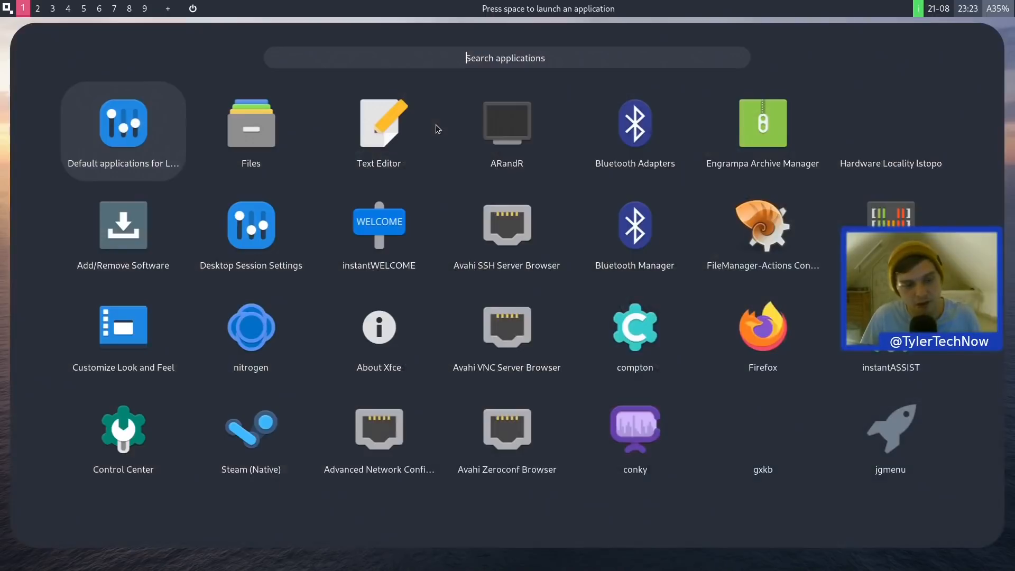
pyautogui.press('Escape')
pyautogui.press('super+y')
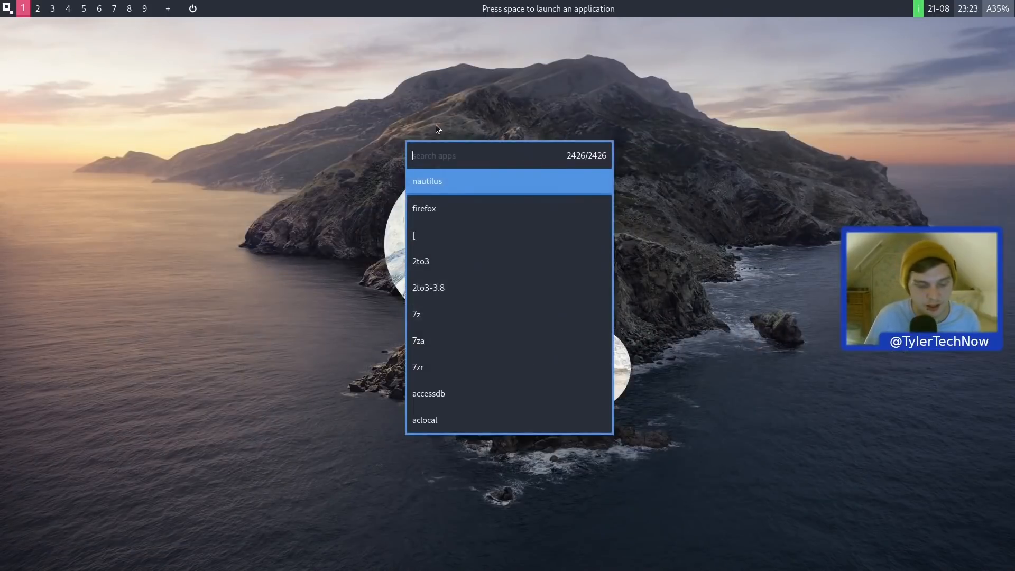
pyautogui.write('add re')
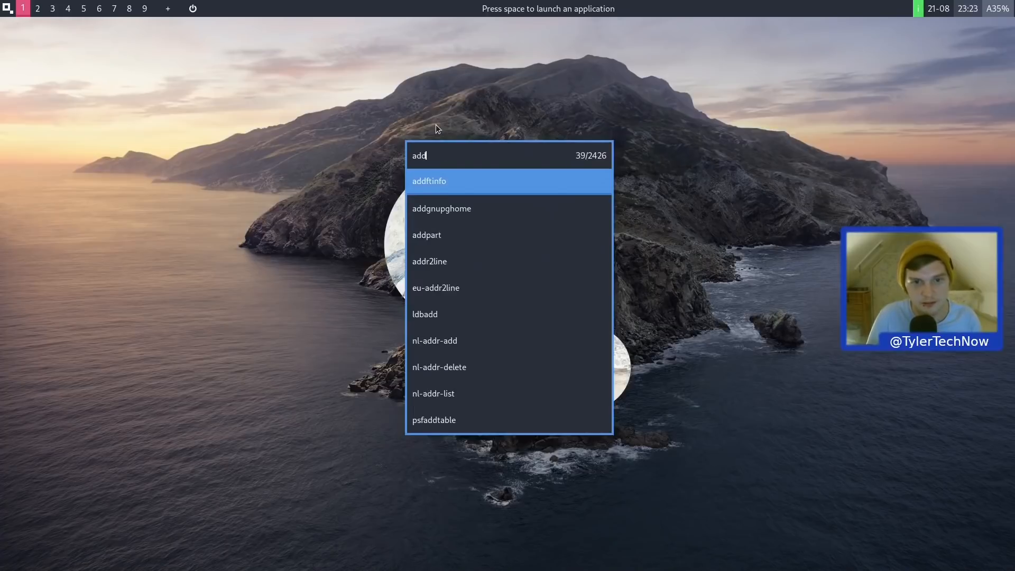
pyautogui.press('BackSpace')
pyautogui.press('BackSpace')
pyautogui.press('BackSpace')
pyautogui.press('BackSpace')
pyautogui.press('BackSpace')
pyautogui.write('pamac')
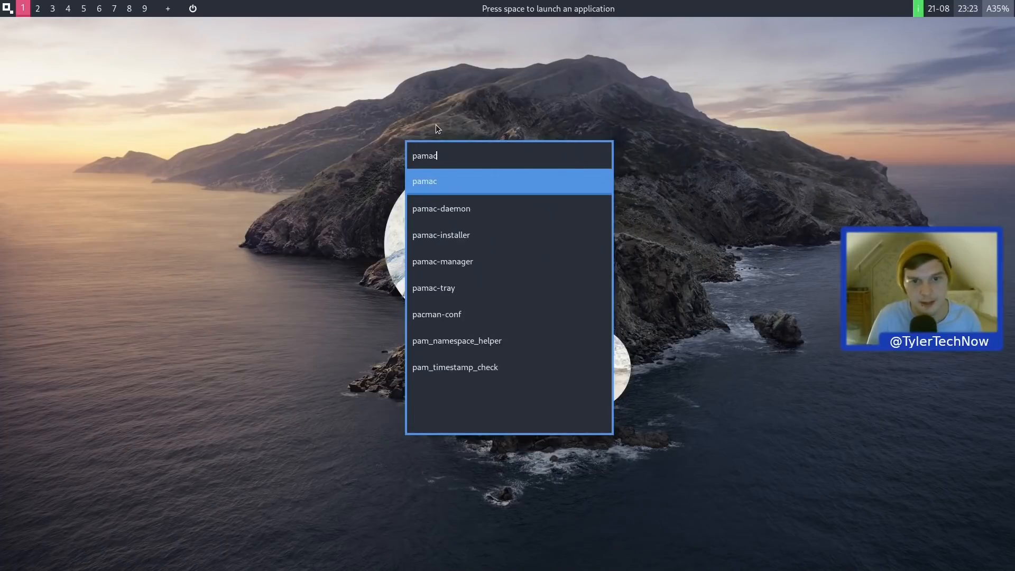
pyautogui.press('Return')
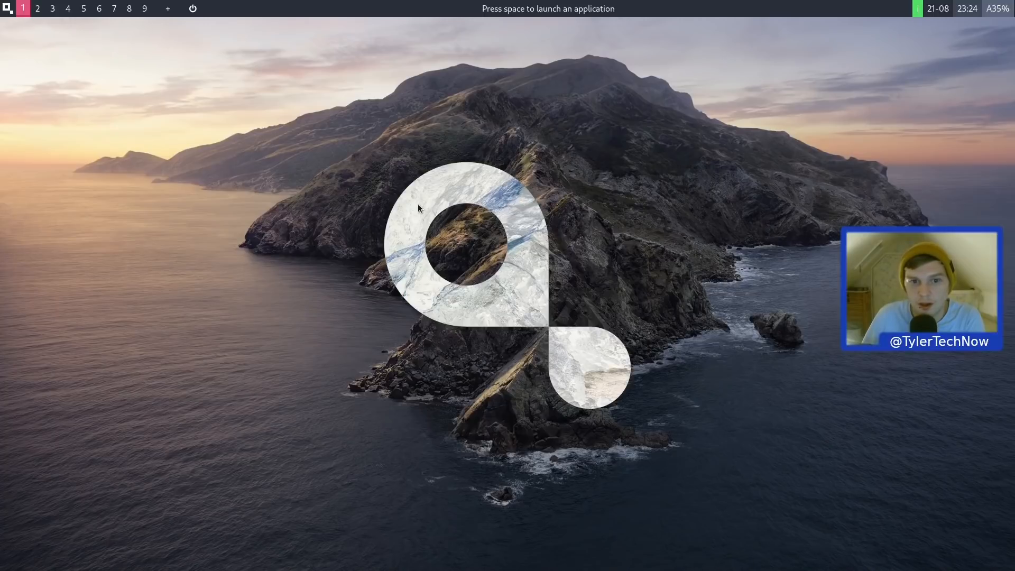
# Open Add/Remove Software from the application grid and mark LibreOffice (libreoffice-still) and GIMP for installation.
pyautogui.press('space')
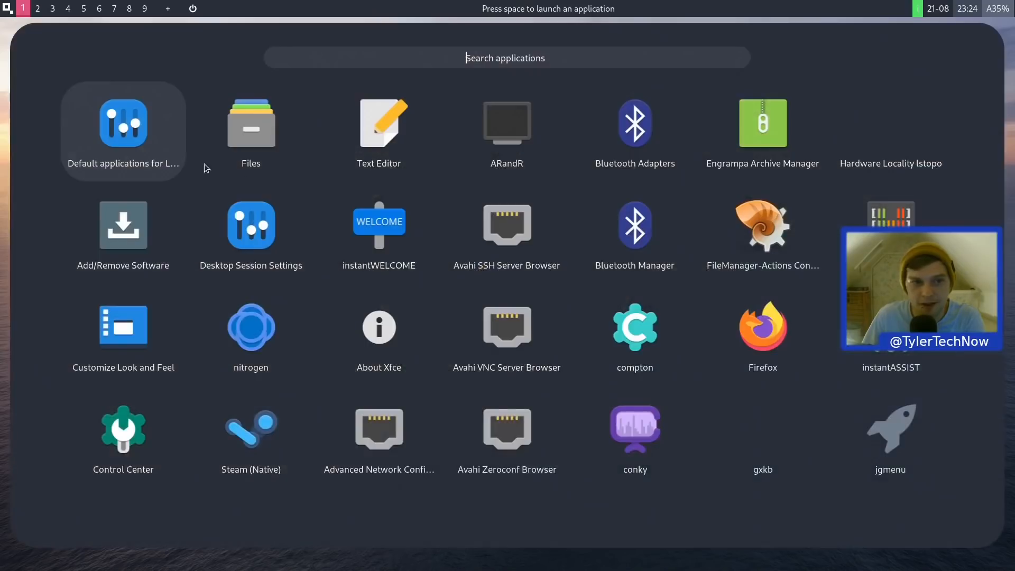
pyautogui.click(147, 231)
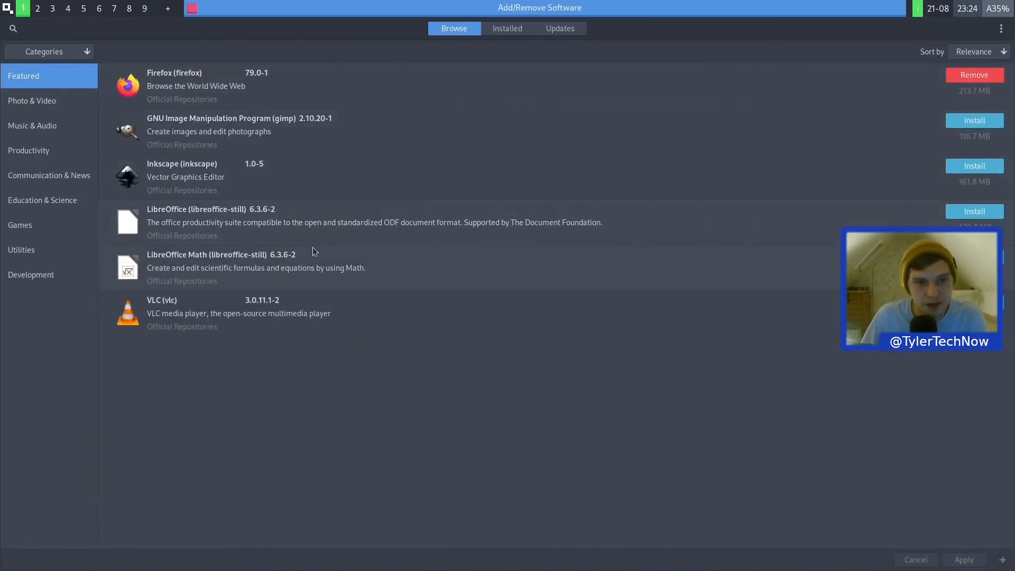
pyautogui.click(985, 211)
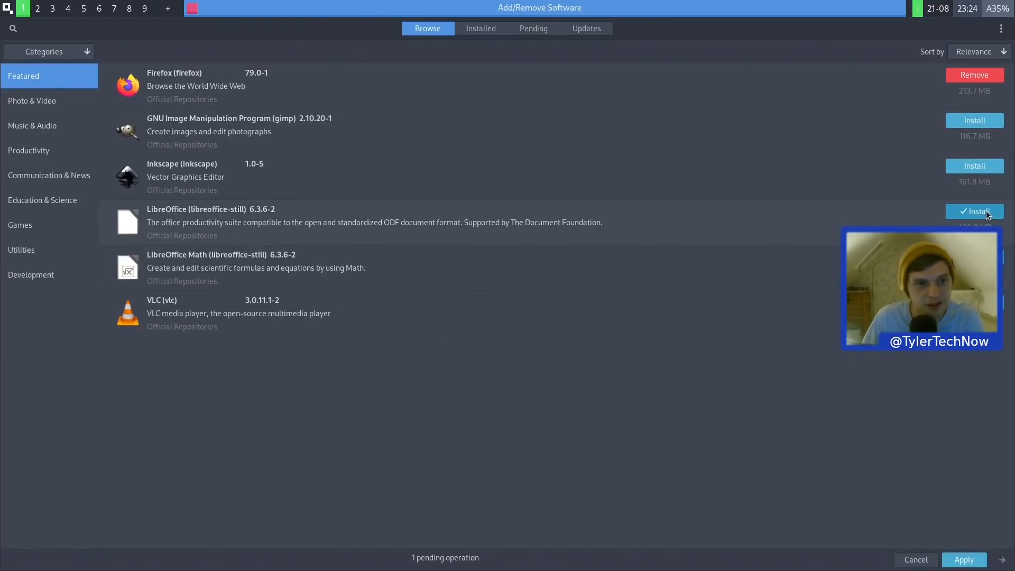
pyautogui.click(979, 119)
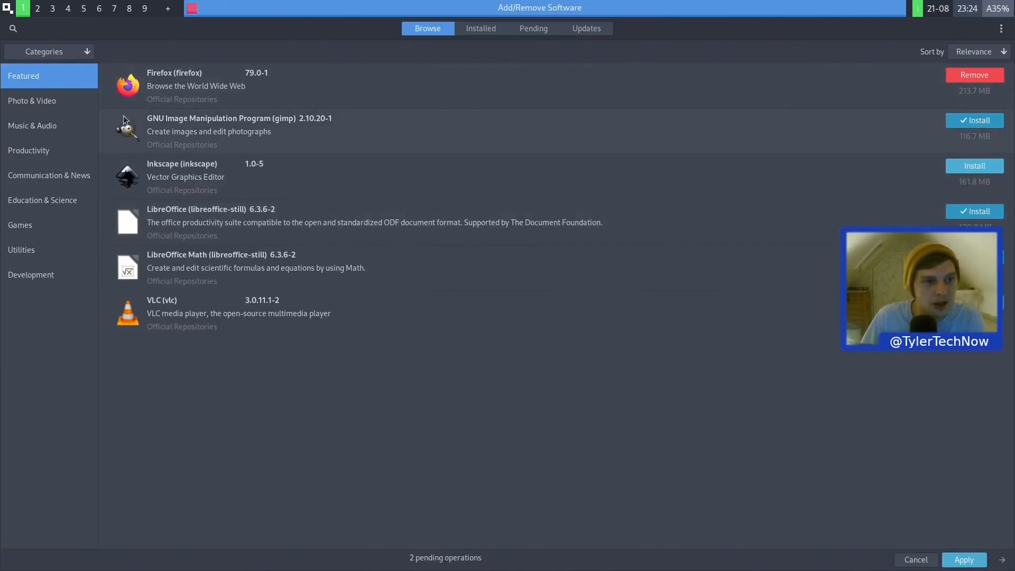
# Search the packages for "discord" and mark it for installation.
pyautogui.click(14, 28)
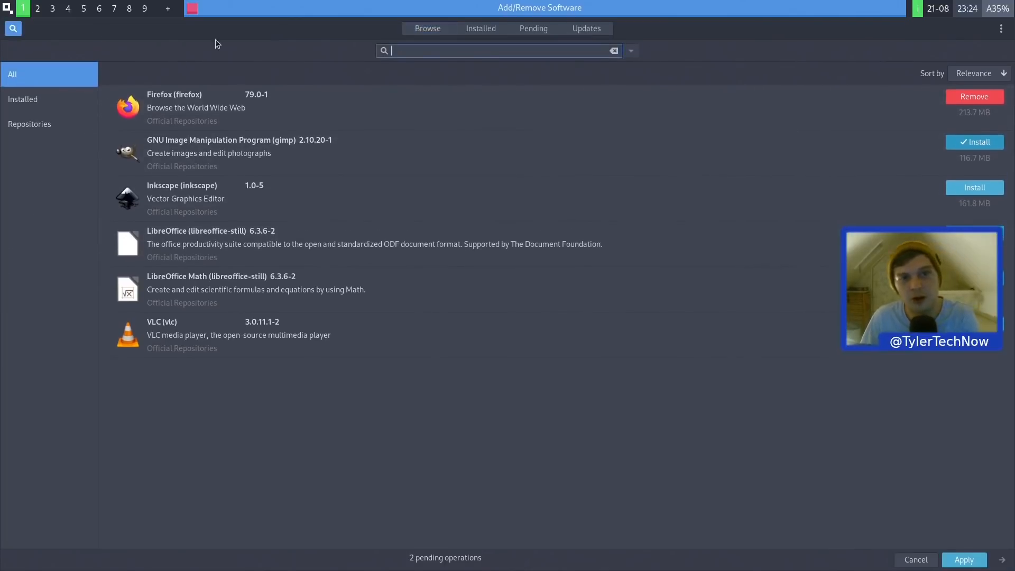
pyautogui.write('disco')
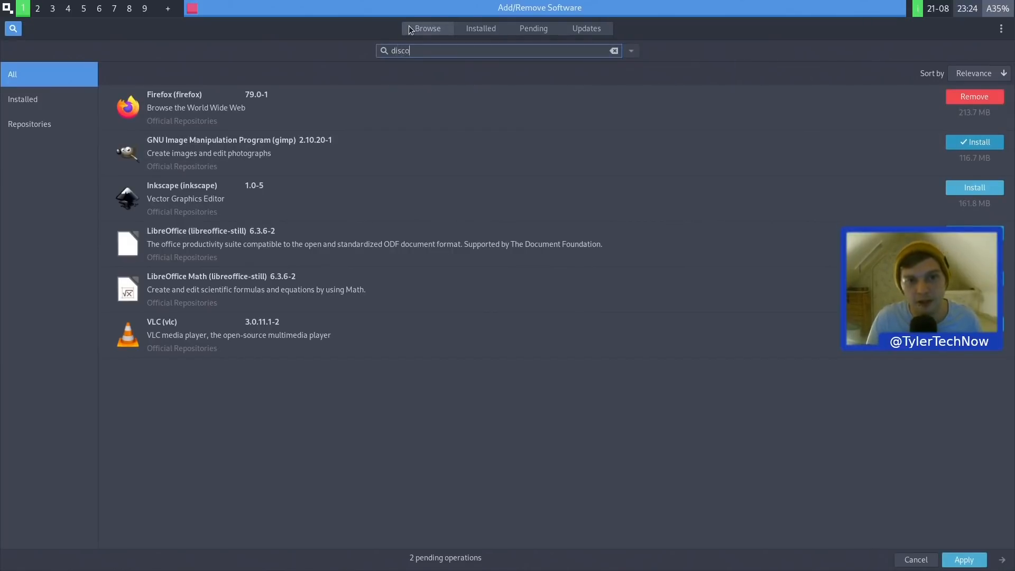
pyautogui.write('rd')
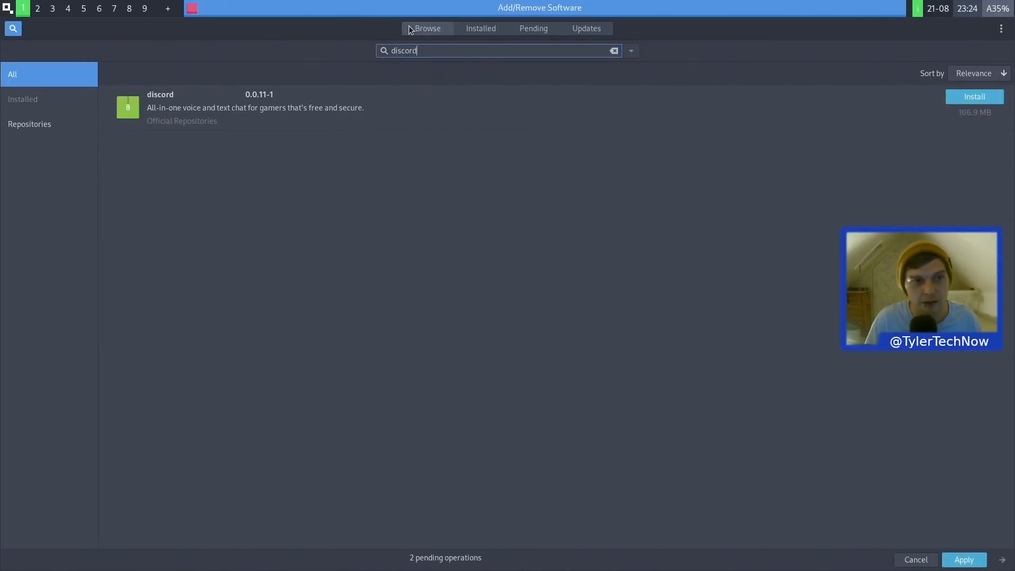
pyautogui.click(975, 97)
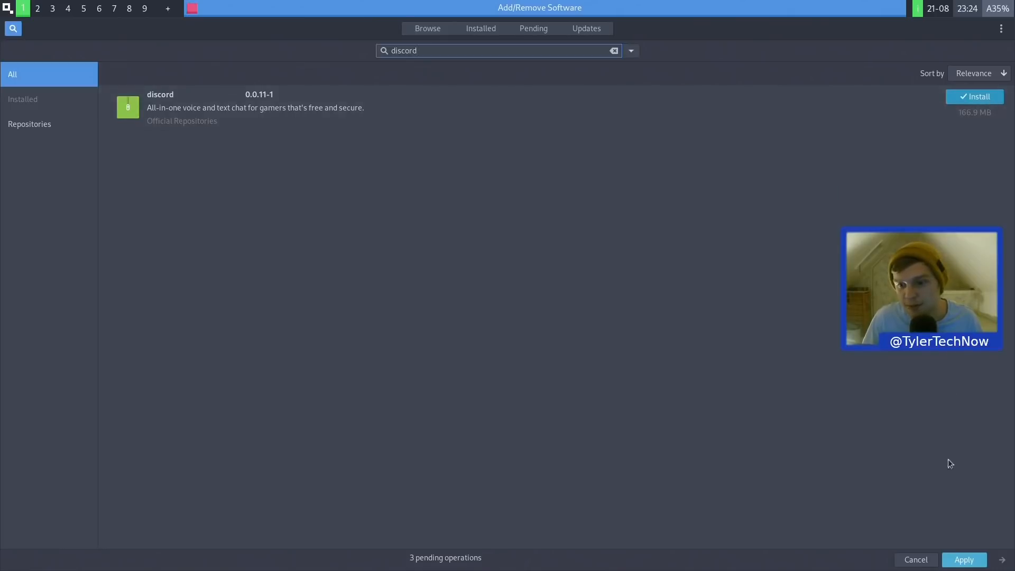
# Apply the pending installations without optional dependencies for libreoffice-still and gimp, and authenticate with the account password.
pyautogui.click(964, 561)
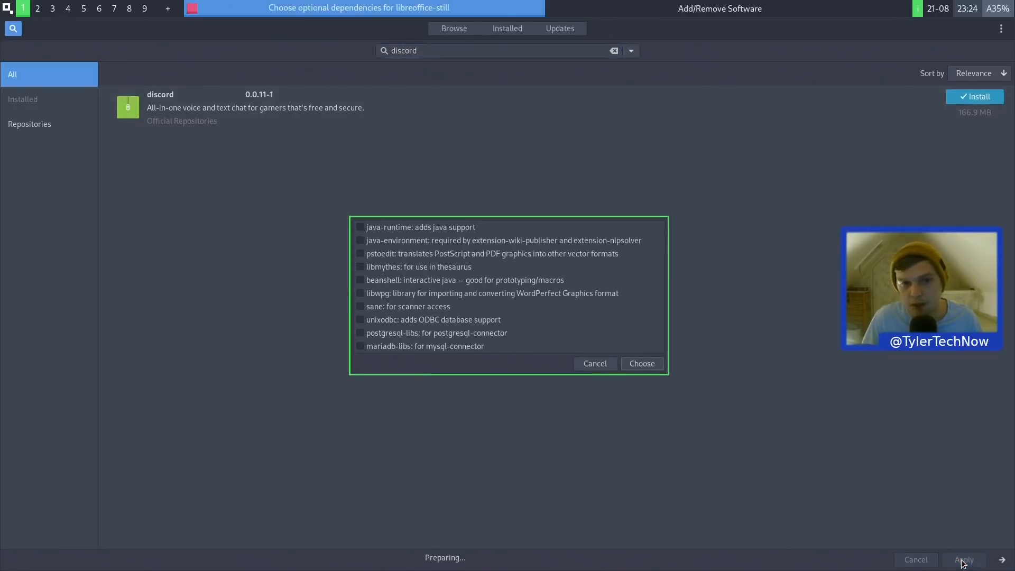
pyautogui.scroll(-1, 490, 311)
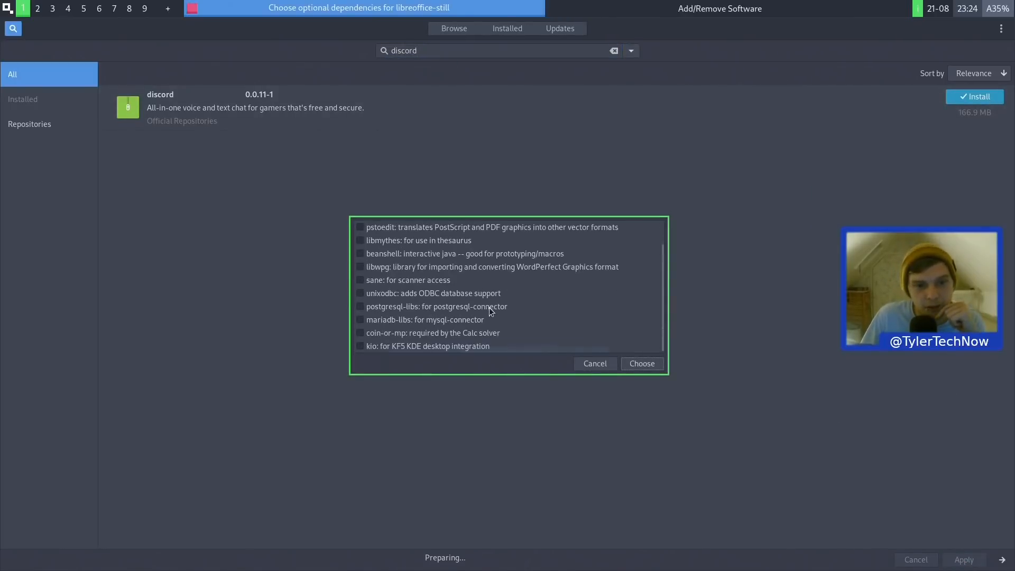
pyautogui.scroll(1, 417, 334)
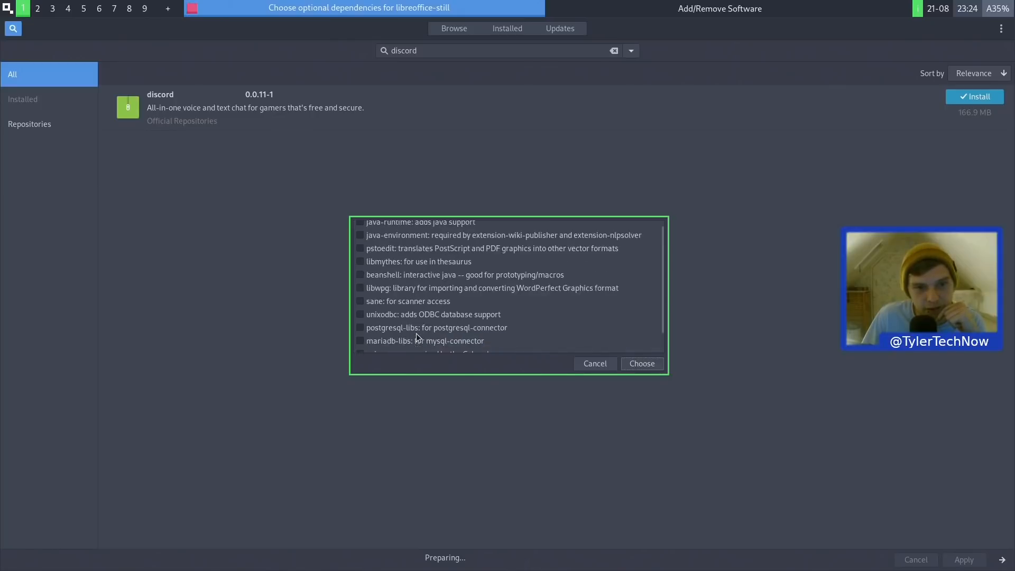
pyautogui.scroll(-1, 439, 287)
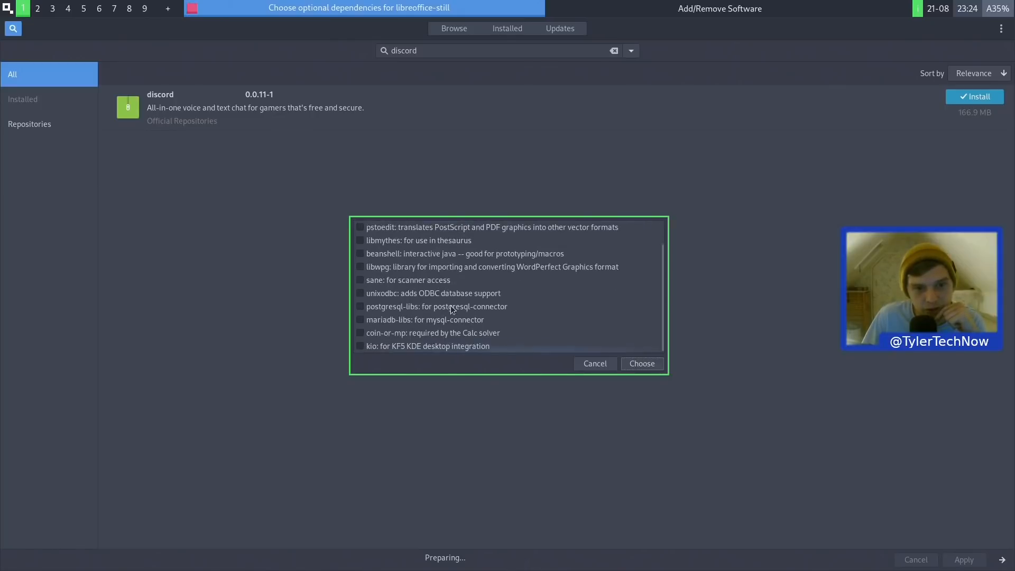
pyautogui.click(643, 364)
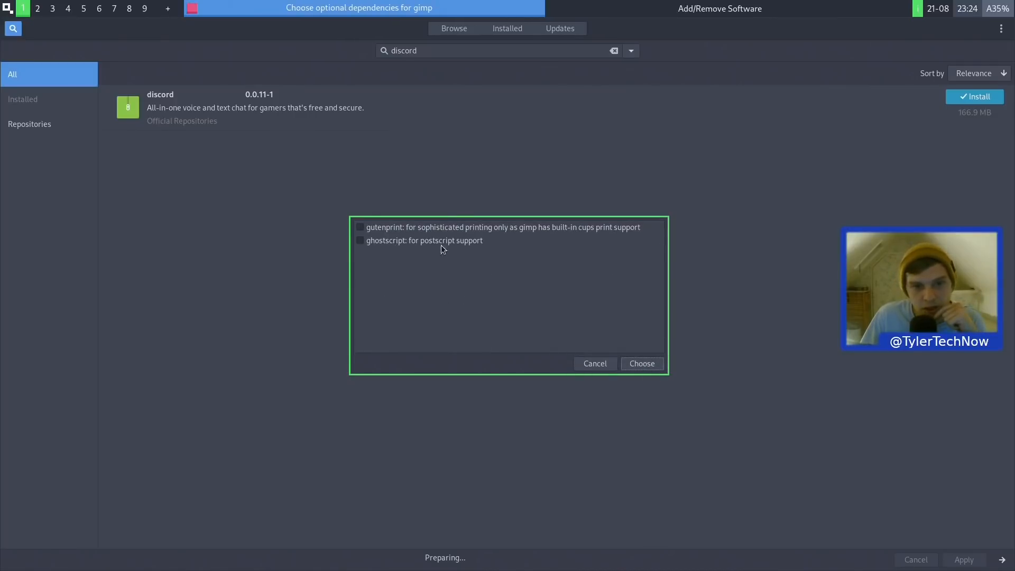
pyautogui.click(650, 363)
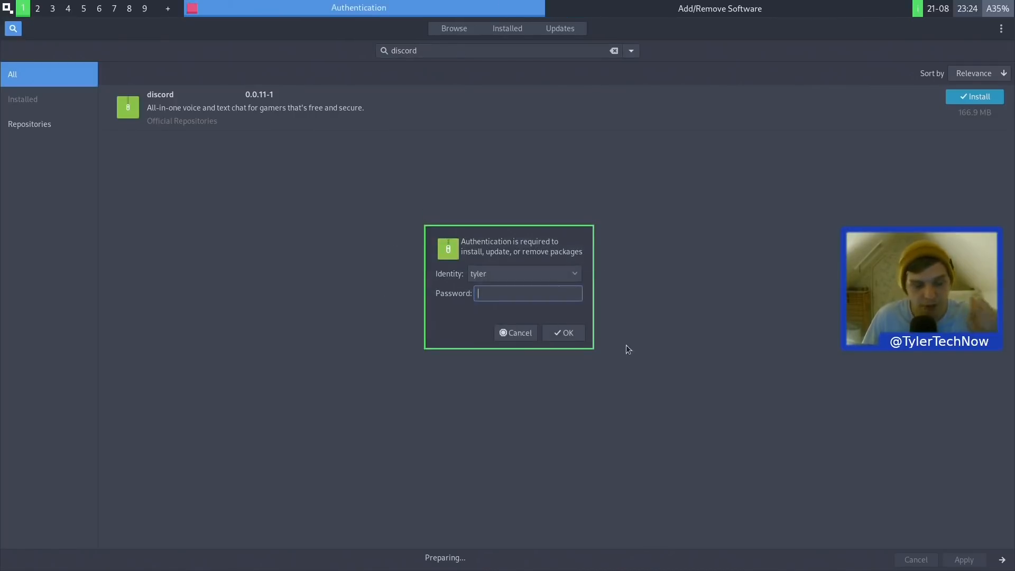
pyautogui.write('******')
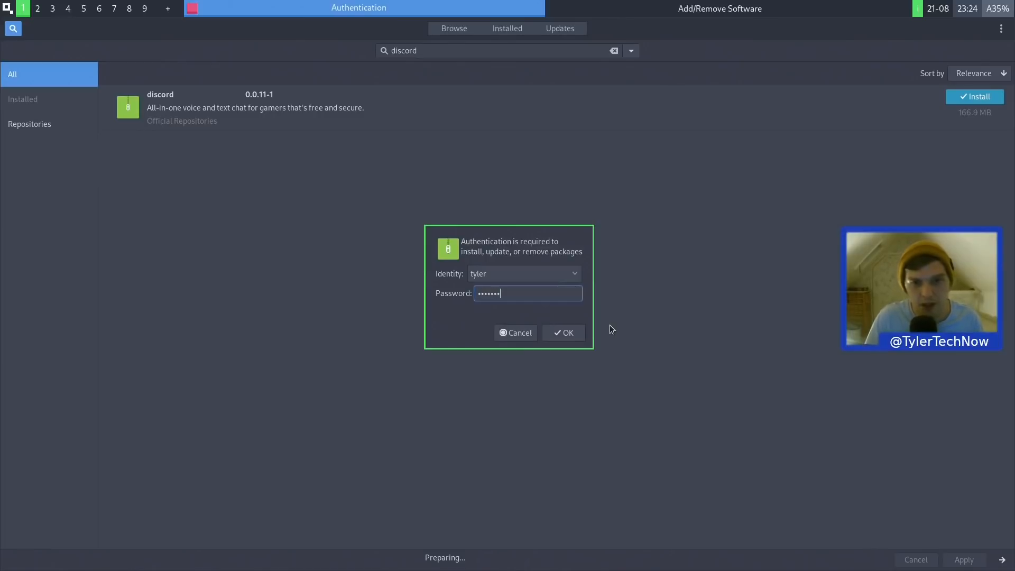
pyautogui.press('Return')
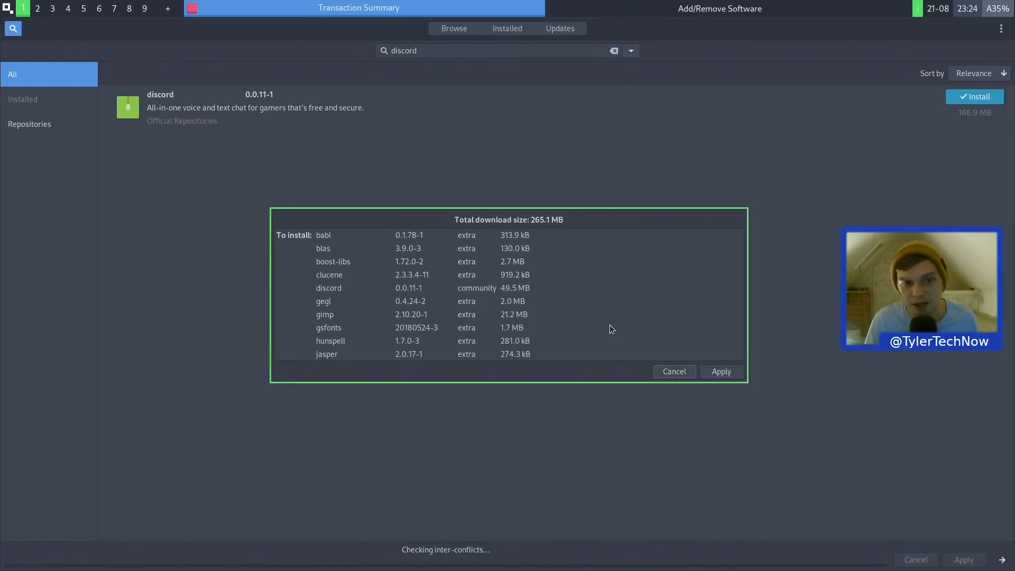
# Review the list of packages to install in the transaction summary and apply the transaction.
pyautogui.scroll(-2, 536, 273)
pyautogui.scroll(-10, 535, 273)
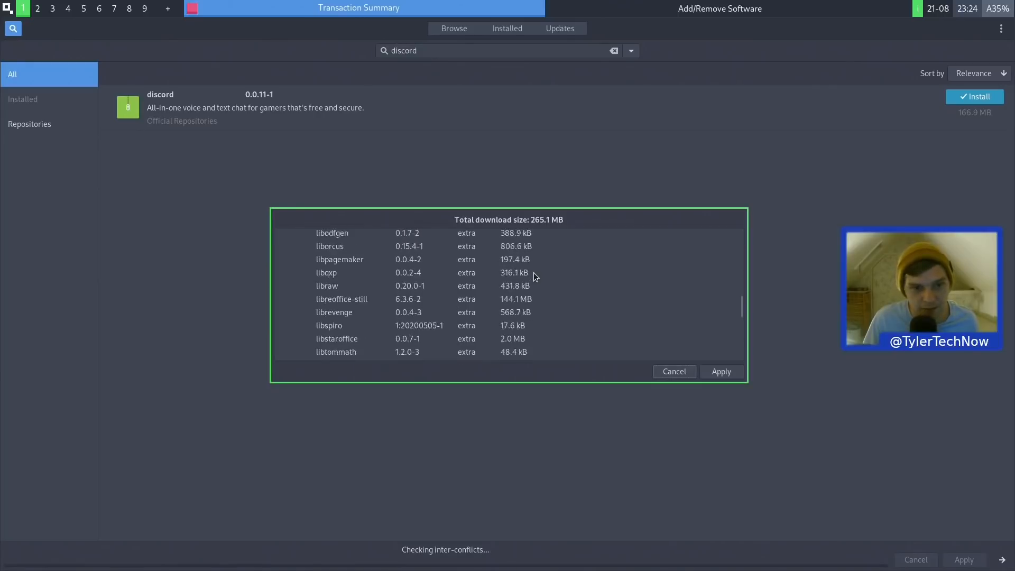
pyautogui.click(721, 371)
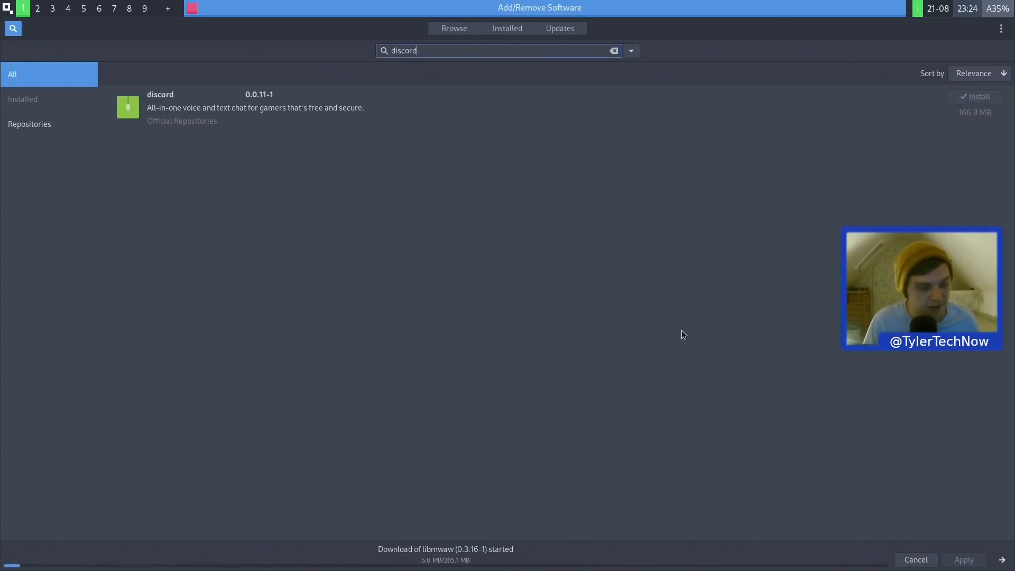
# Switch to workspace 2 and launch Firefox from the application grid.
pyautogui.press('super+2')
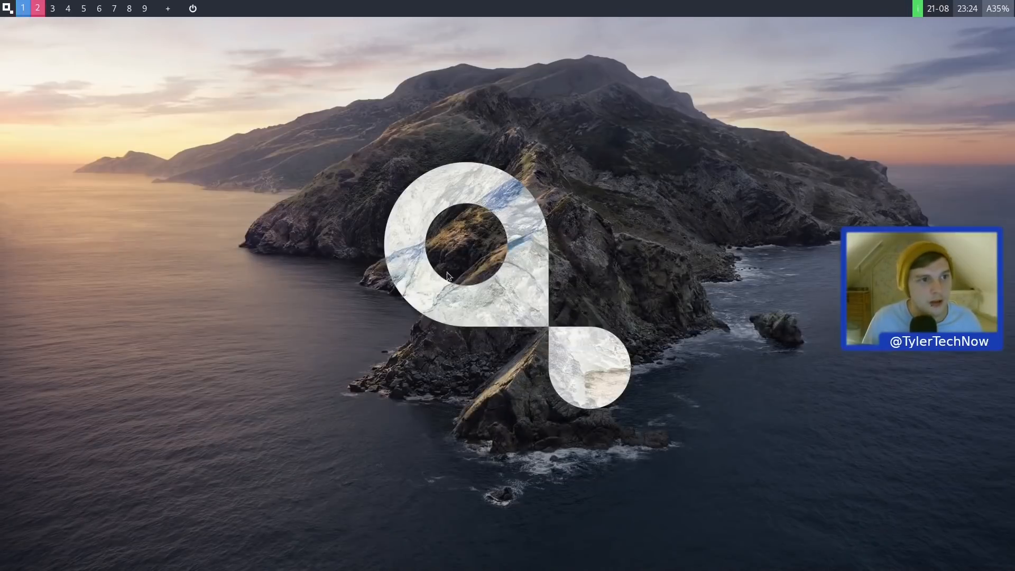
pyautogui.click(8, 9)
pyautogui.click(48, 43)
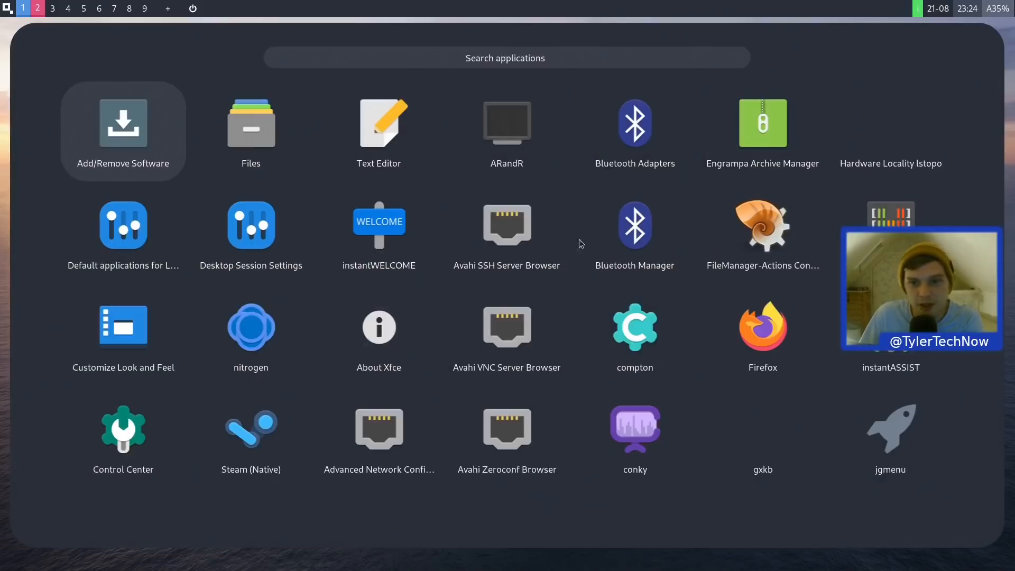
pyautogui.click(763, 341)
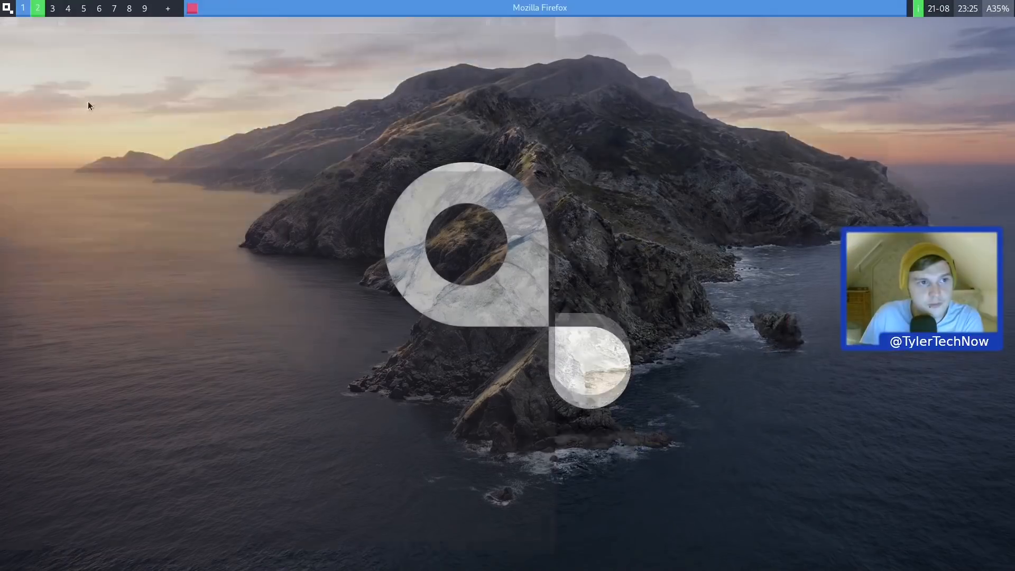
# Load the instantos.io website in Firefox.
pyautogui.click(182, 46)
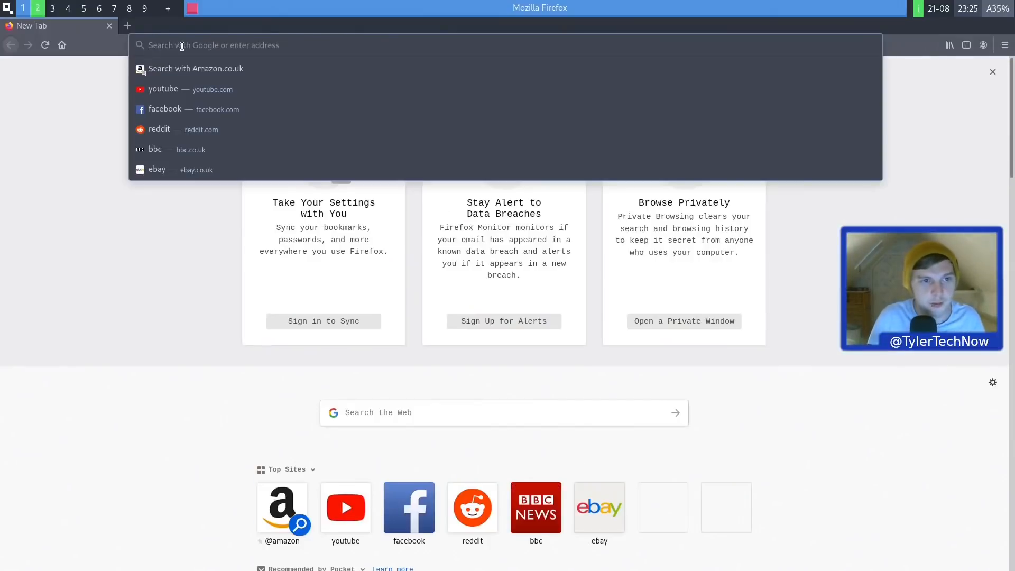
pyautogui.write('instant')
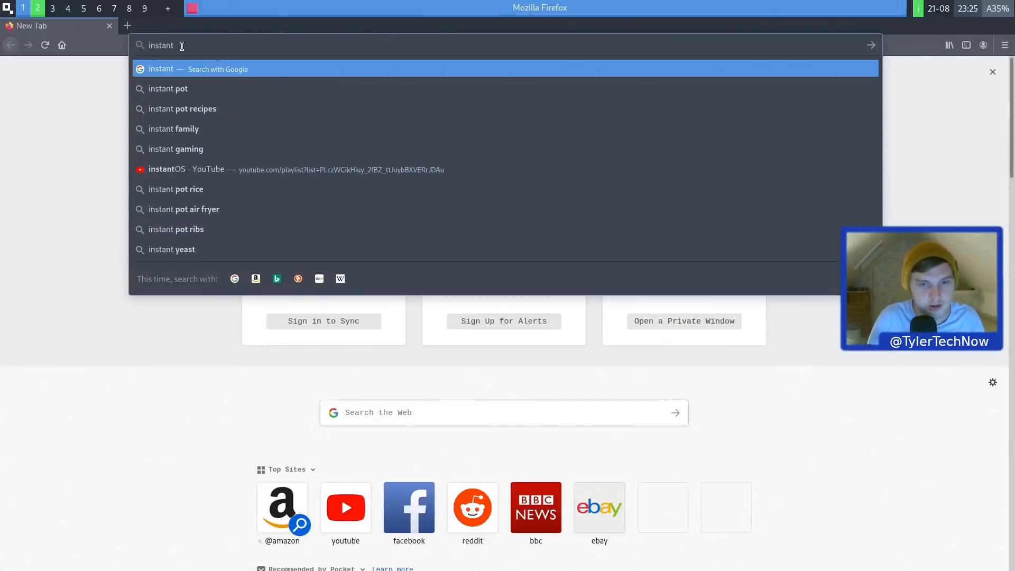
pyautogui.write('os.io')
pyautogui.press('Return')
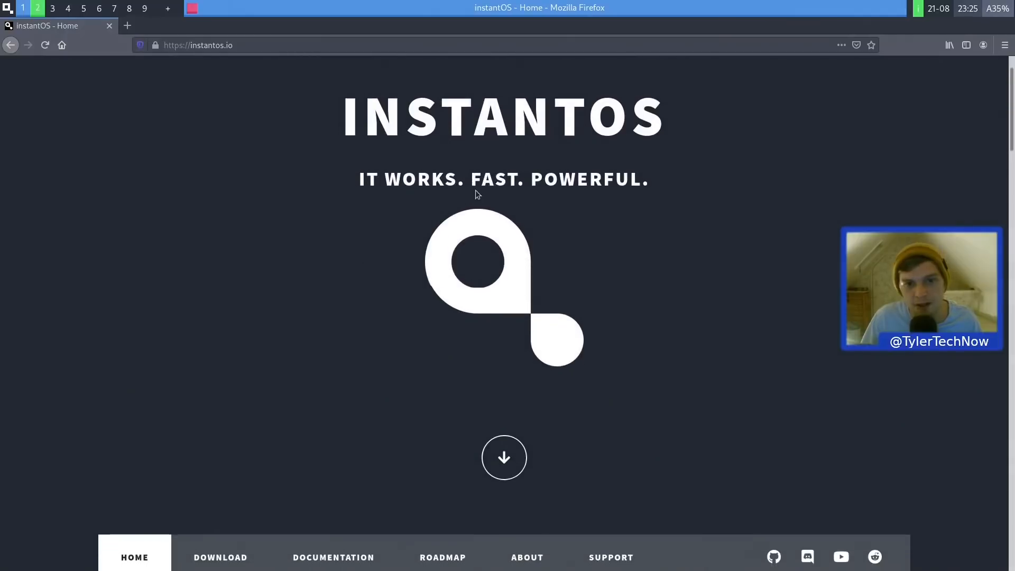
# Open the site's About page and read through it to the Suckless section.
pyautogui.scroll(-5, 437, 189)
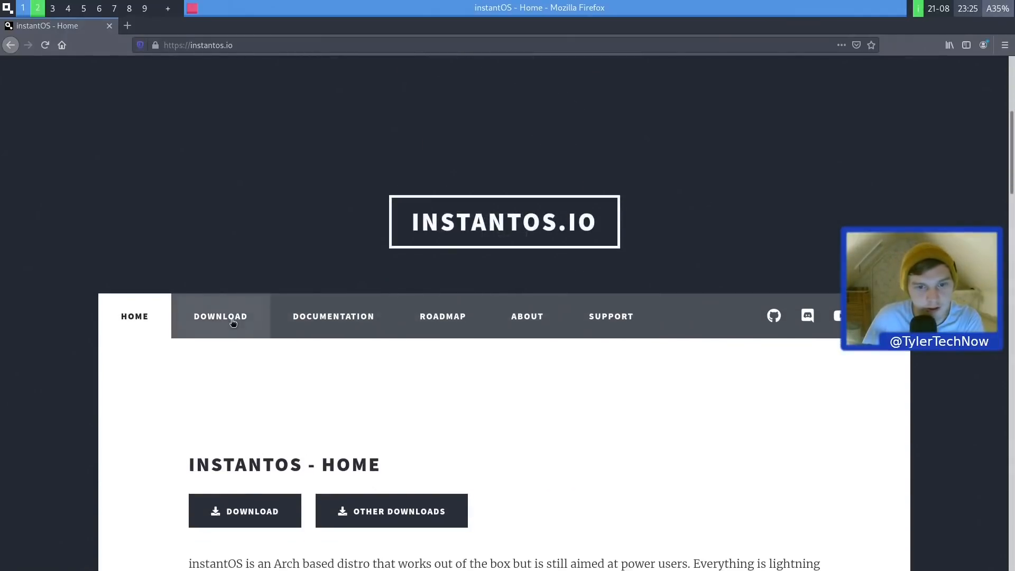
pyautogui.click(520, 317)
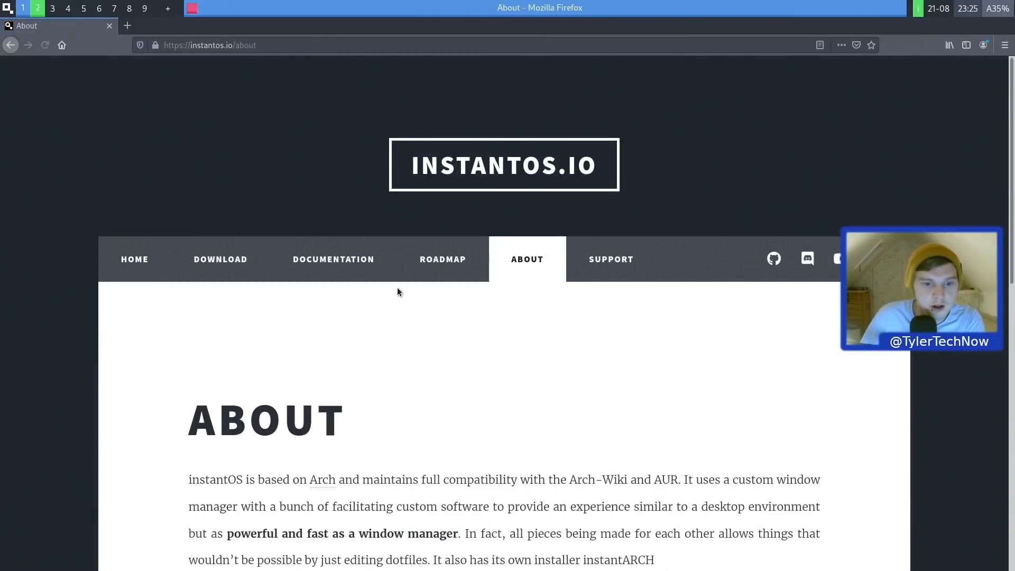
pyautogui.scroll(-3, 401, 293)
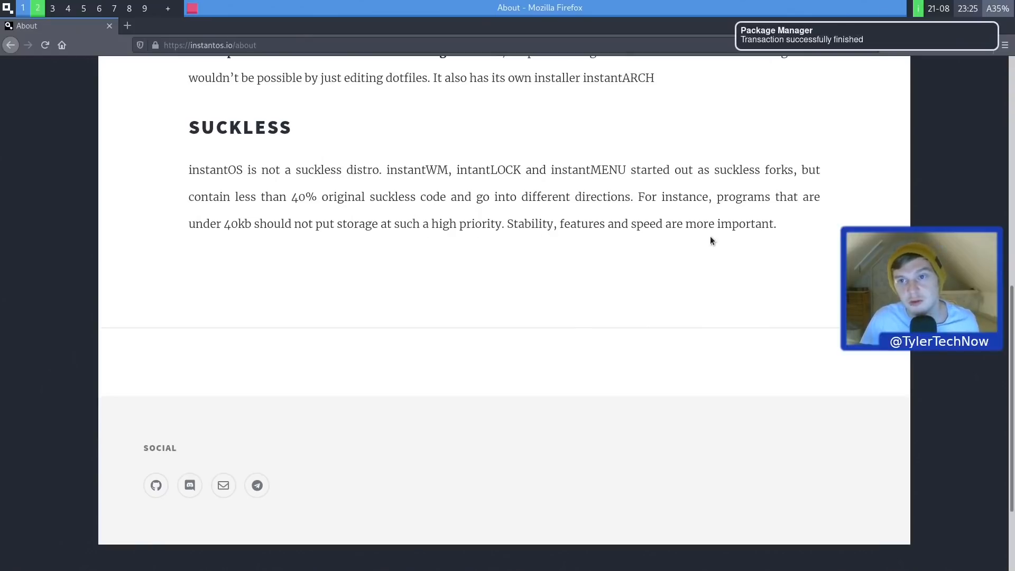
# Dismiss the package manager pop-up and view the stored "downloading emoji list" entry in the notification center.
pyautogui.click(791, 40)
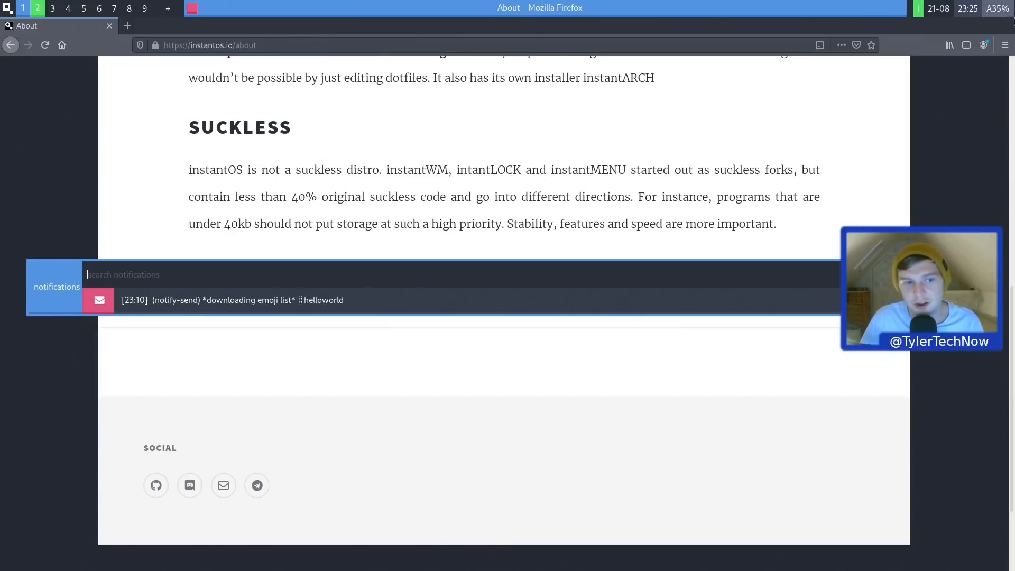
pyautogui.press('Return')
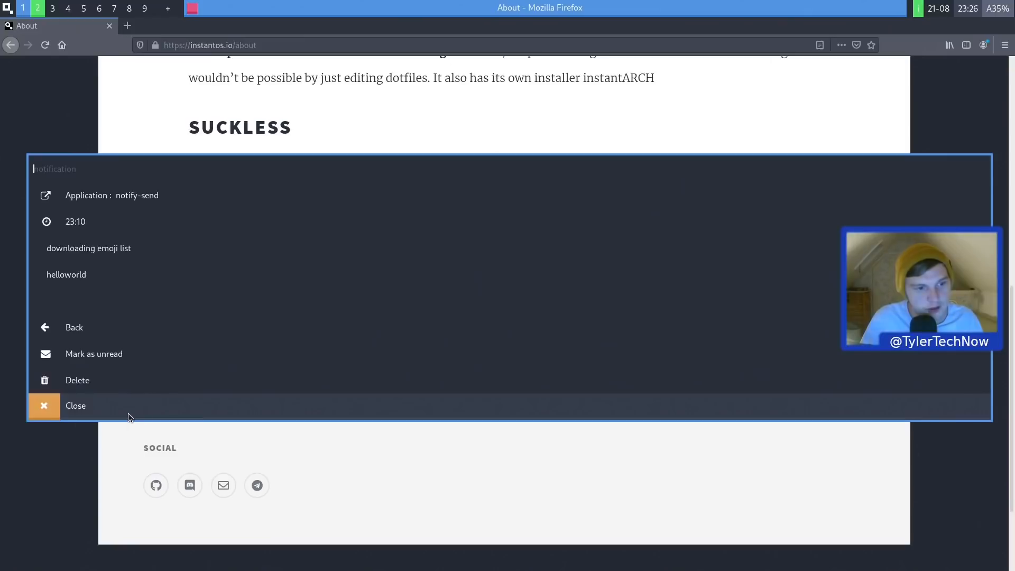
pyautogui.click(128, 413)
pyautogui.press('super+n')
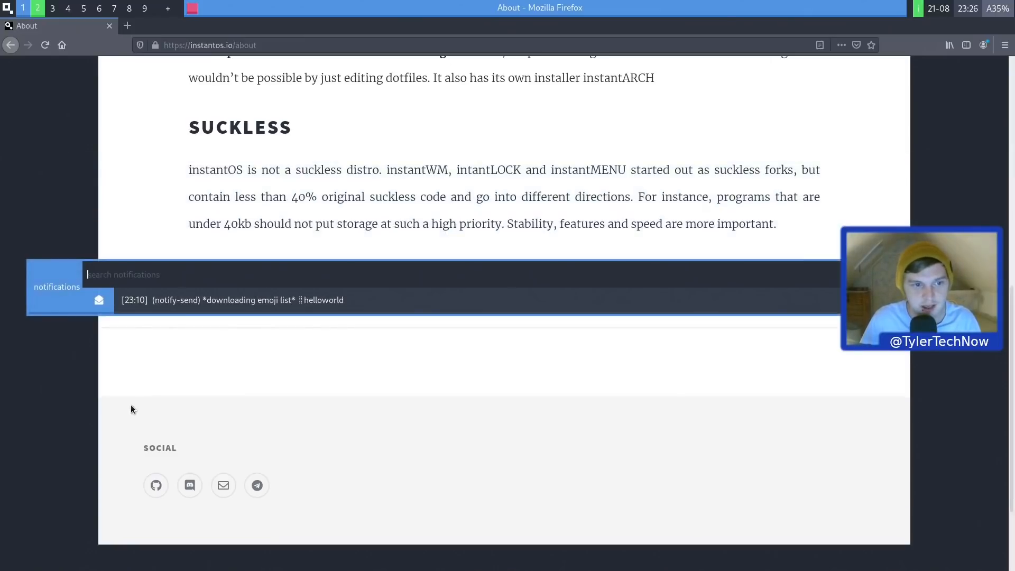
pyautogui.write('g')
pyautogui.press('Escape')
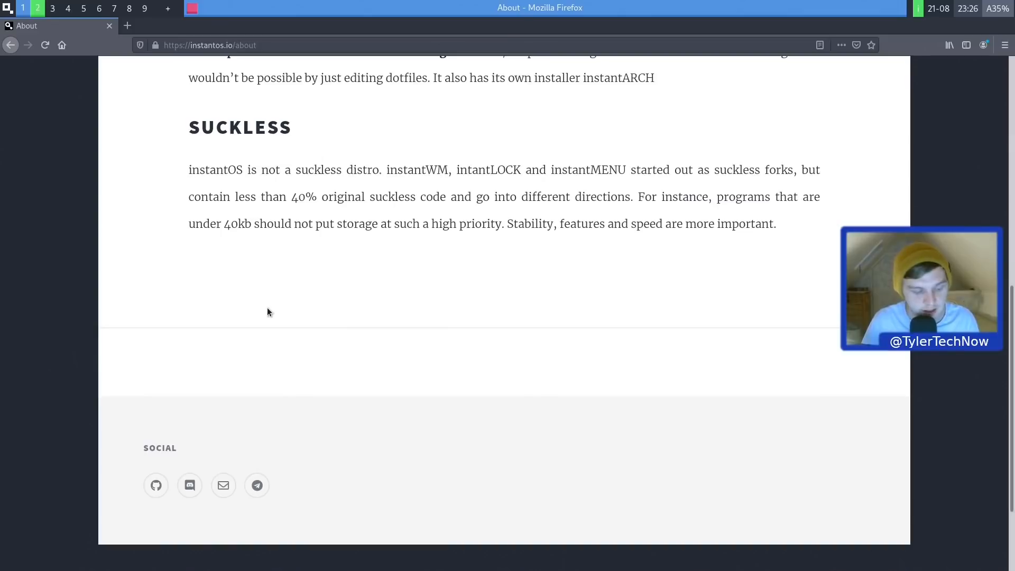
# Try to find LibreOffice Writer by searching the command launcher for "writer".
pyautogui.press('super+d')
pyautogui.write('writer')
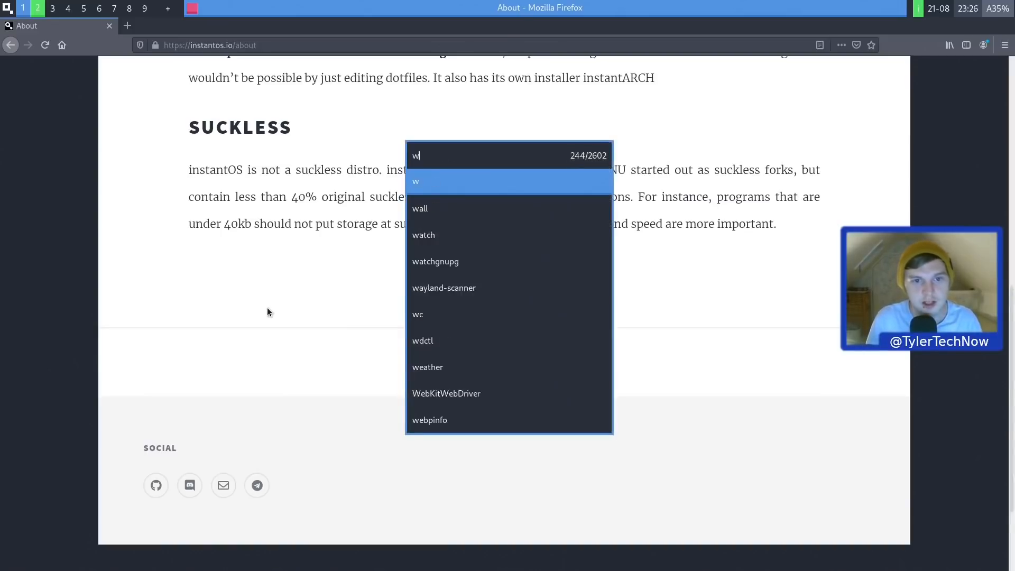
pyautogui.press('BackSpace')
pyautogui.press('BackSpace')
pyautogui.press('BackSpace')
pyautogui.press('BackSpace')
pyautogui.press('BackSpace')
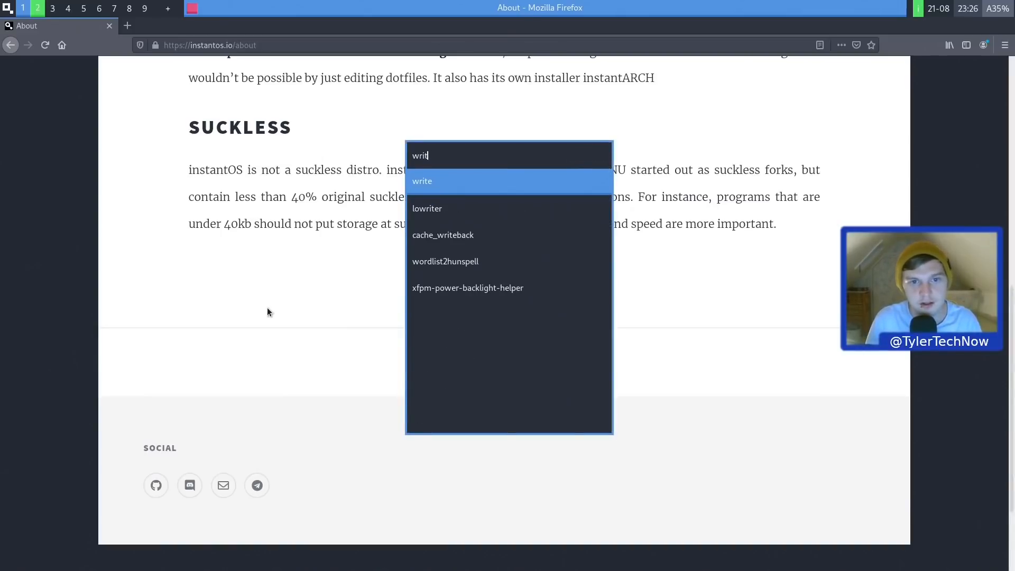
pyautogui.press('Escape')
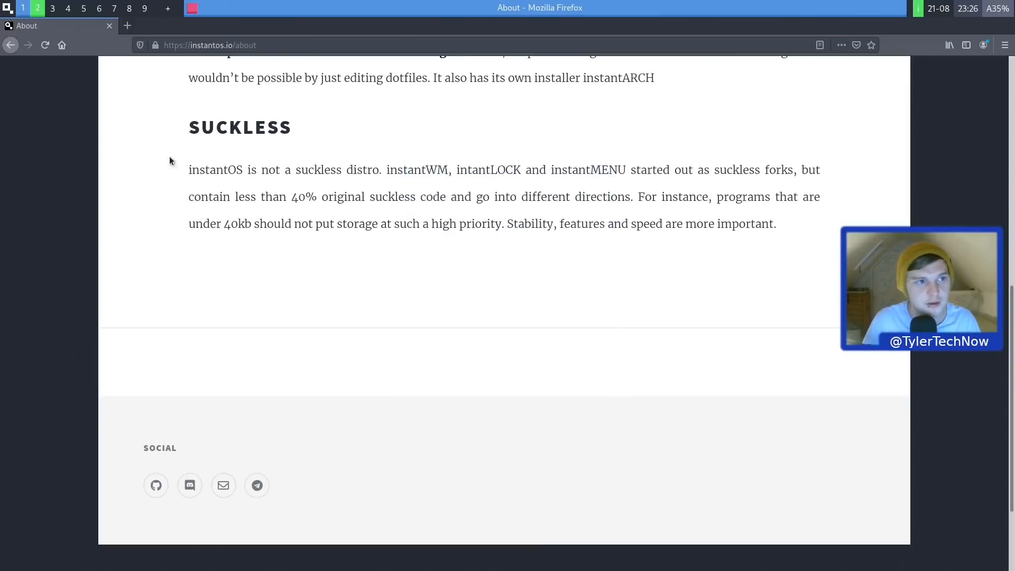
# Find LibreOffice Writer in the application grid by searching for "writer", launch it and dismiss the tip of the day.
pyautogui.click(7, 7)
pyautogui.click(52, 39)
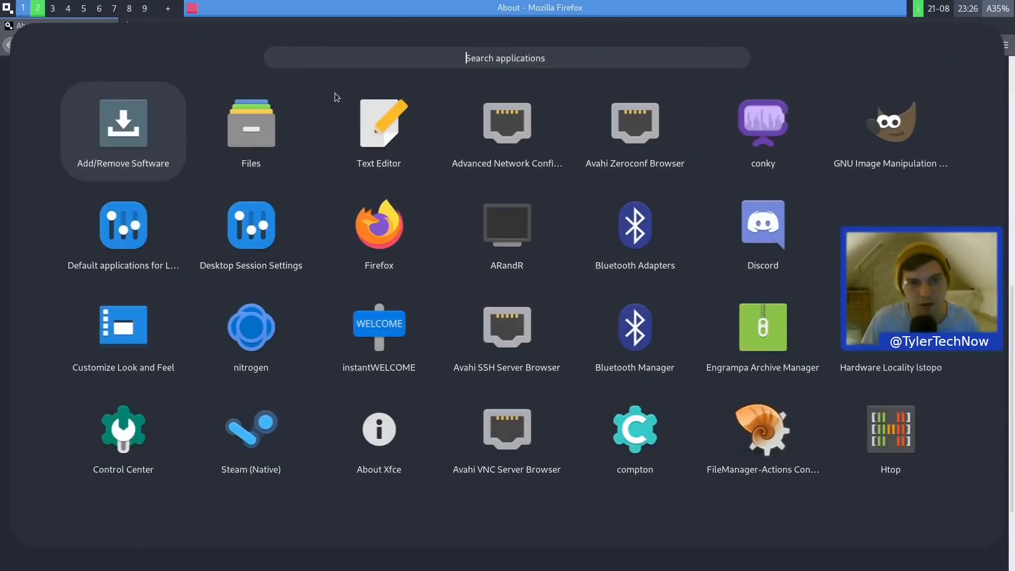
pyautogui.write('writer')
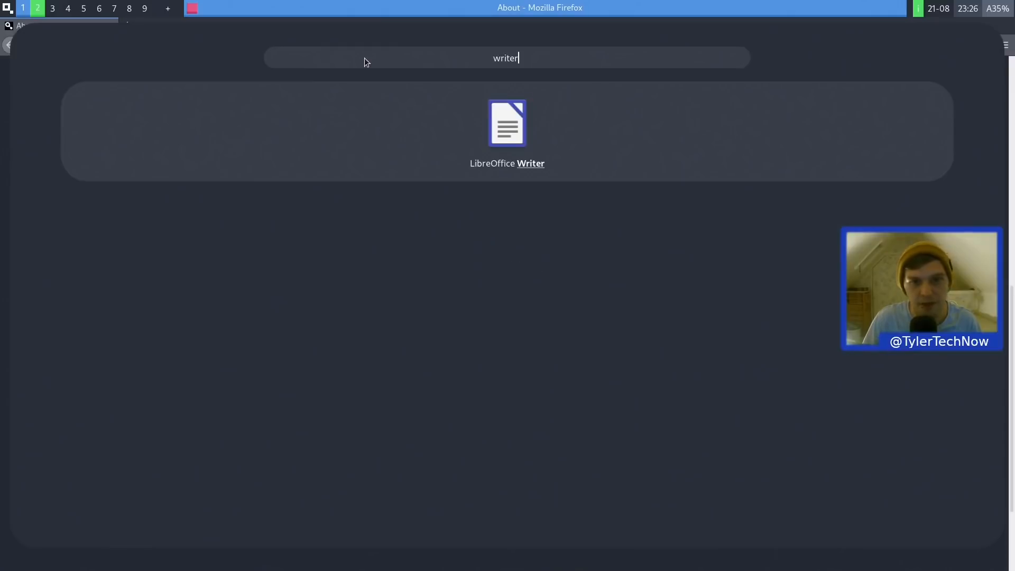
pyautogui.press('Return')
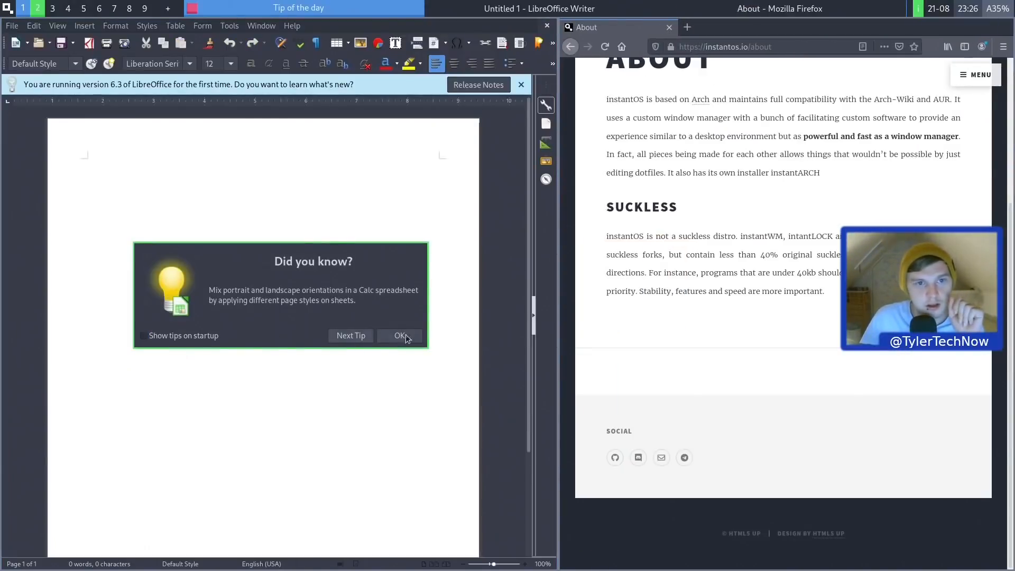
pyautogui.click(401, 336)
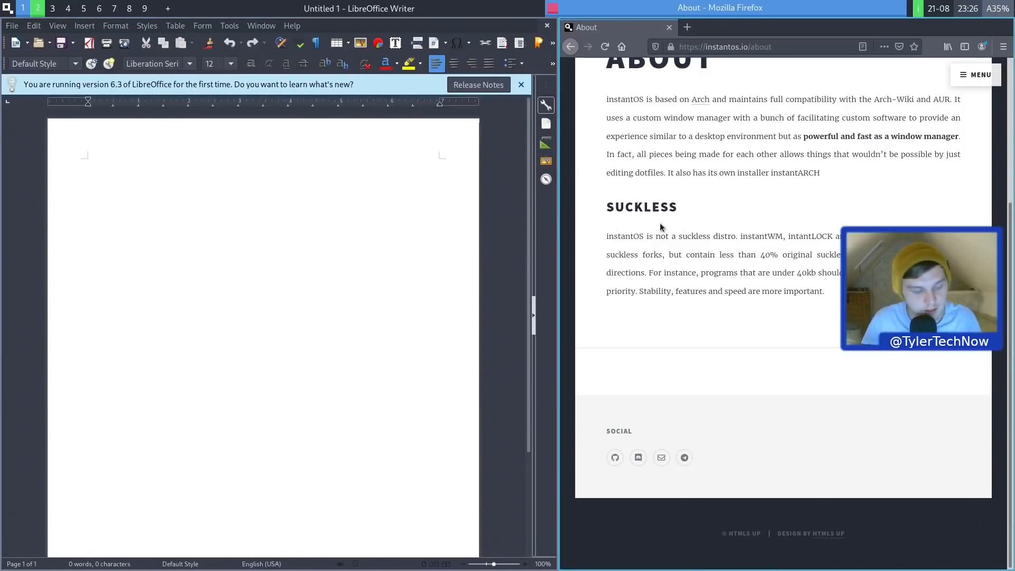
# Open a terminal tiled beside Writer and Firefox, close it, and open it again.
pyautogui.press('super+Return')
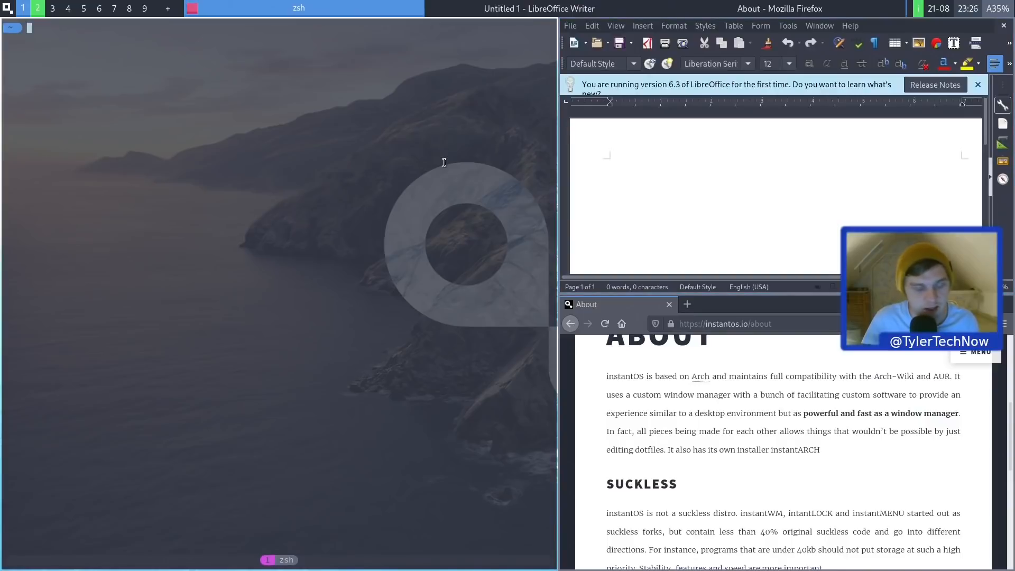
pyautogui.press('super+q')
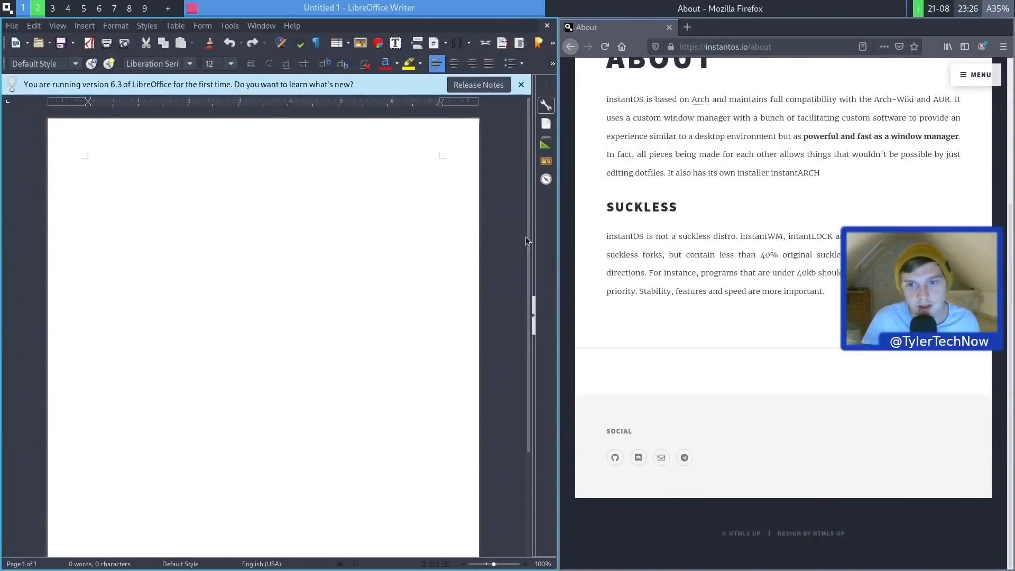
pyautogui.press('super+Return')
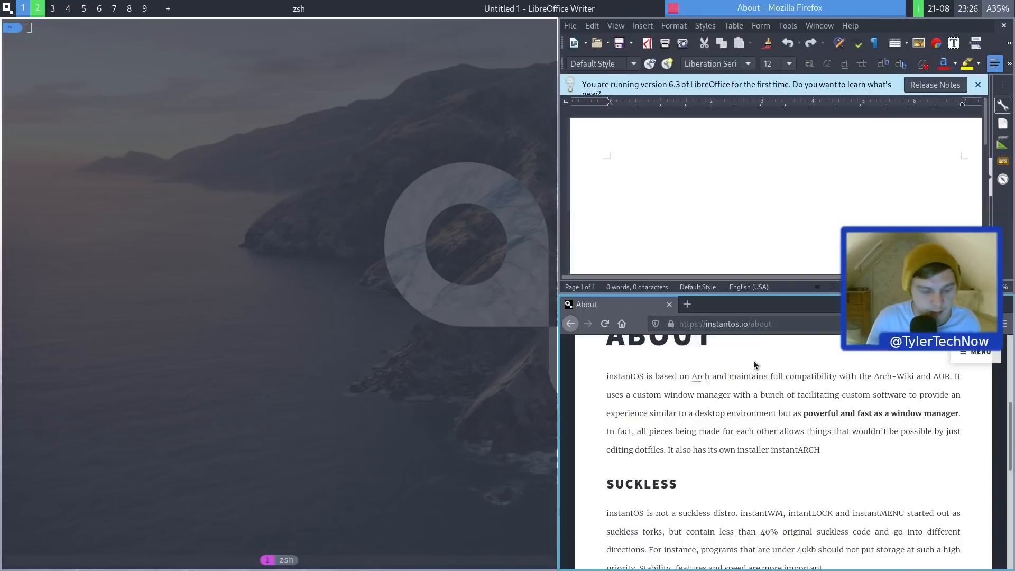
# Cycle the window focus back and forth between the terminal, Writer and Firefox.
pyautogui.press('super+j')
pyautogui.press('super+k')
pyautogui.press('super+j')
pyautogui.press('super+k')
pyautogui.press('super+j')
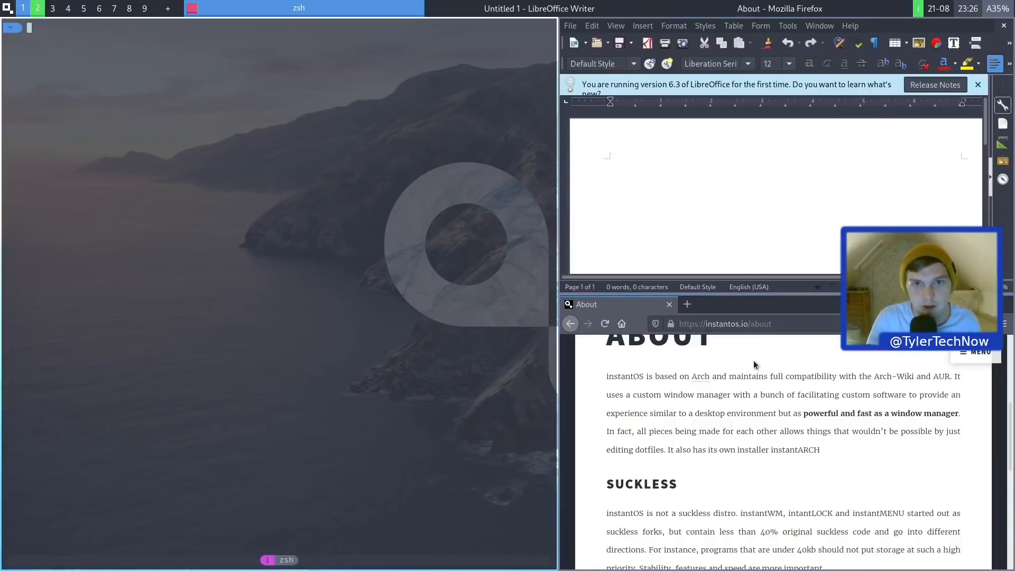
pyautogui.press('super+k')
pyautogui.press('super+j')
pyautogui.press('super+j')
pyautogui.press('super+k')
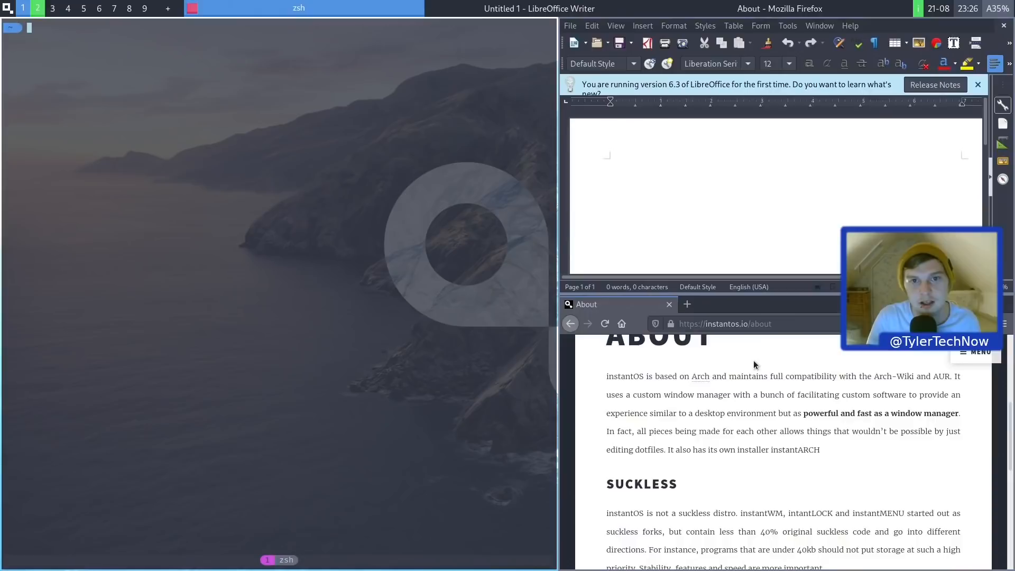
pyautogui.press('super+j')
pyautogui.press('super+k')
pyautogui.press('super+j')
pyautogui.press('super+j')
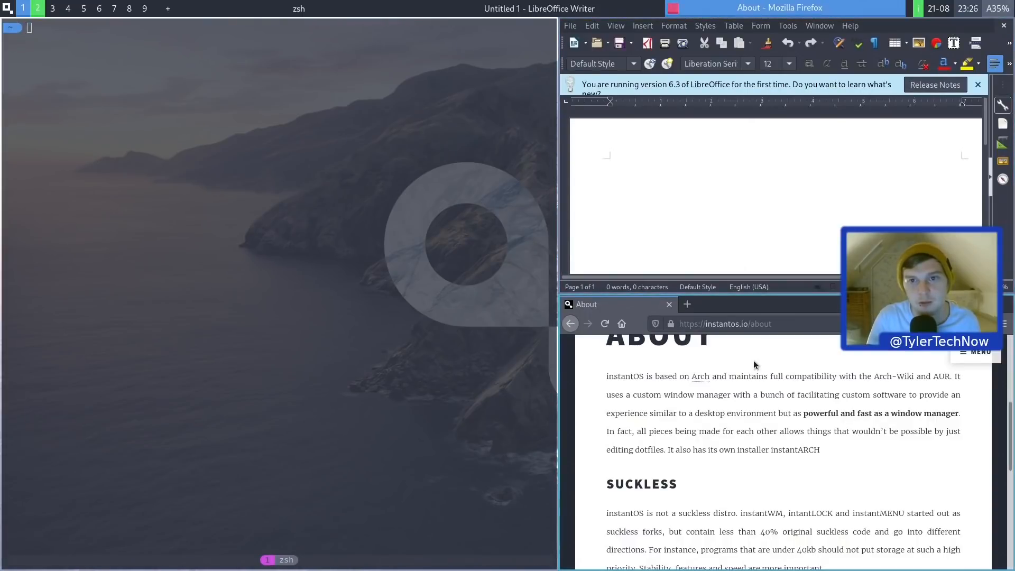
pyautogui.press('super+j')
pyautogui.press('super+j')
pyautogui.press('super+k')
pyautogui.press('super+k')
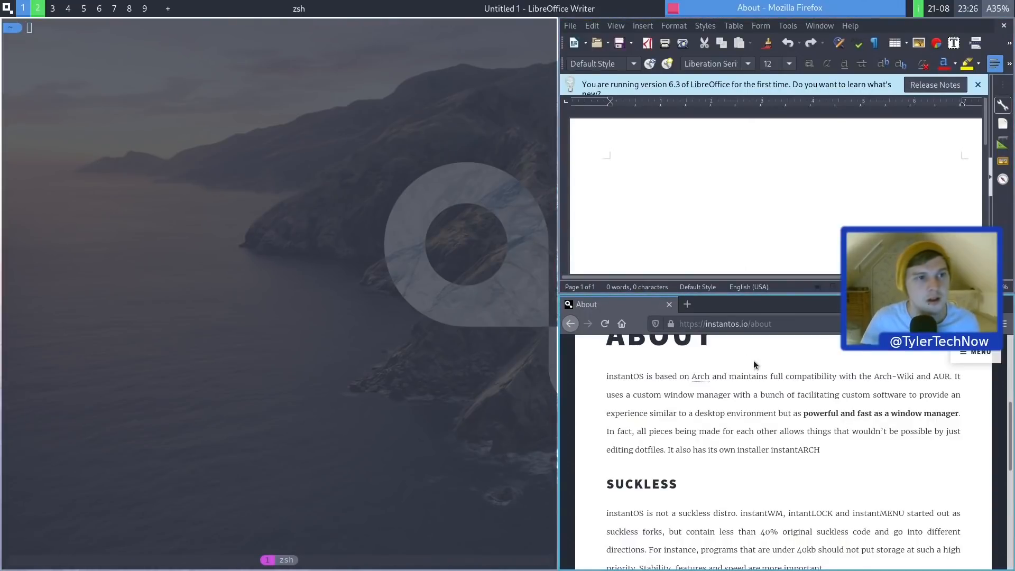
# Open the keybindings reference, read through the general and terminal shortcuts, and close it.
pyautogui.click(8, 8)
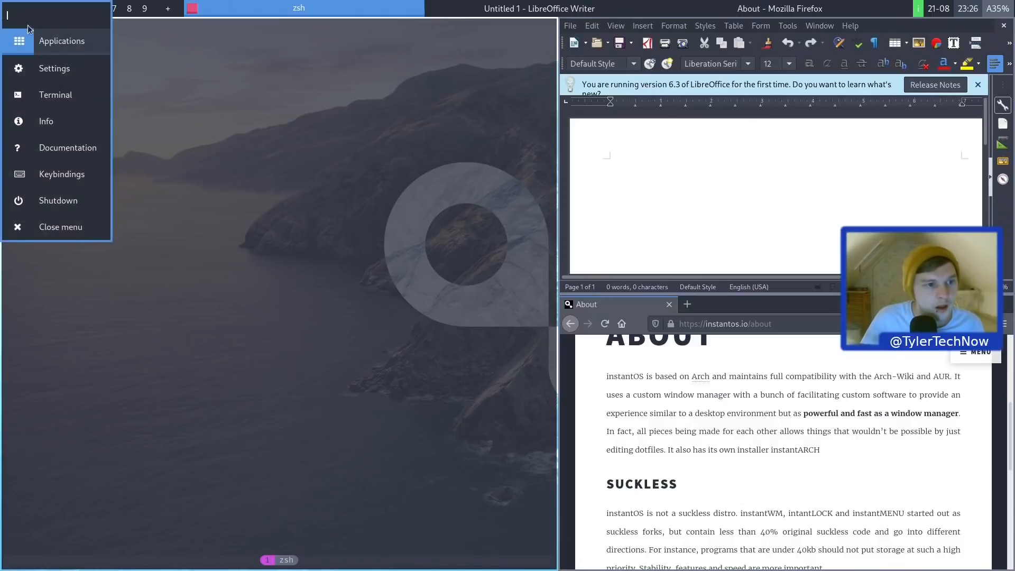
pyautogui.click(66, 174)
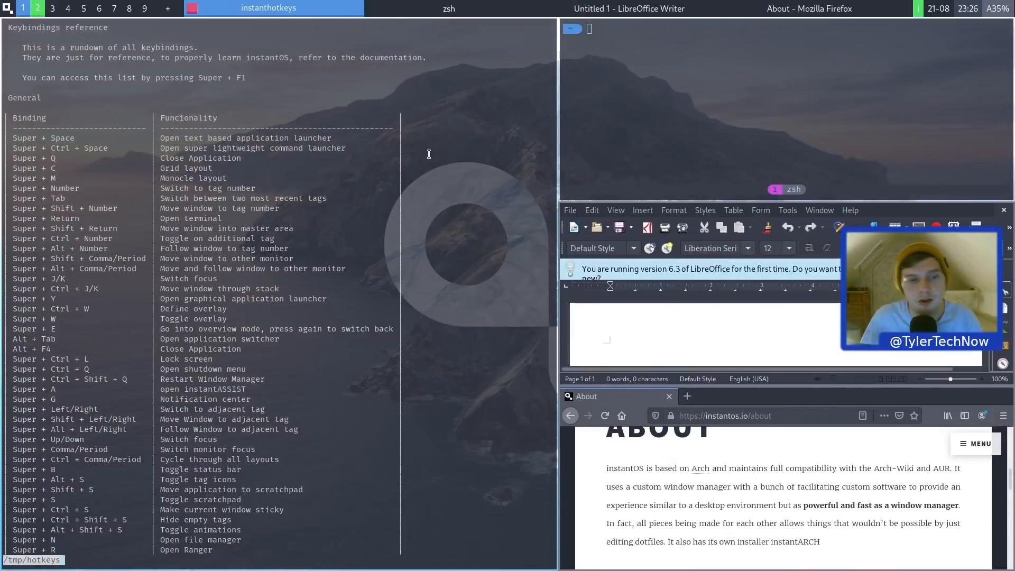
pyautogui.scroll(-2, 255, 248)
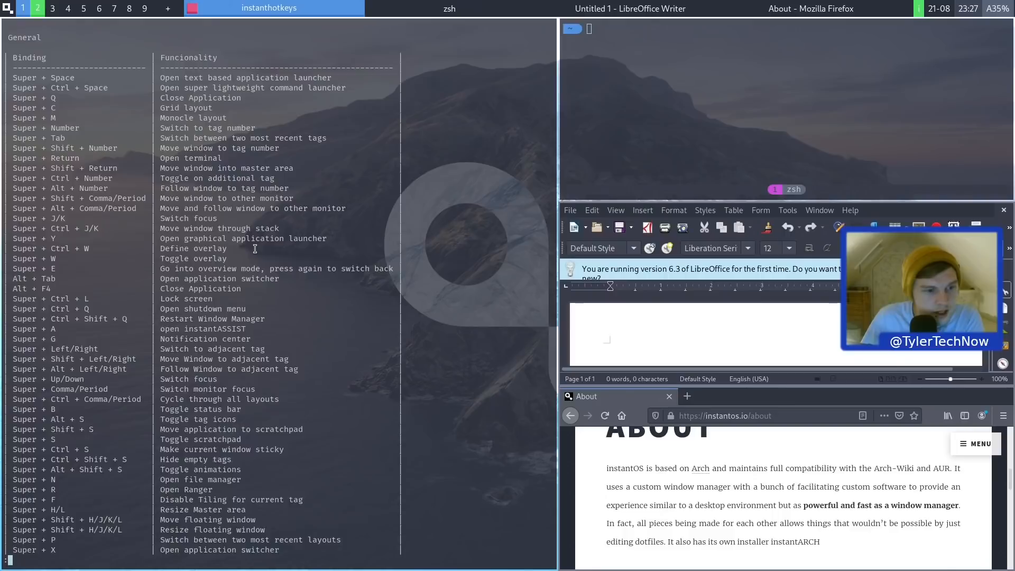
pyautogui.scroll(-4, 255, 248)
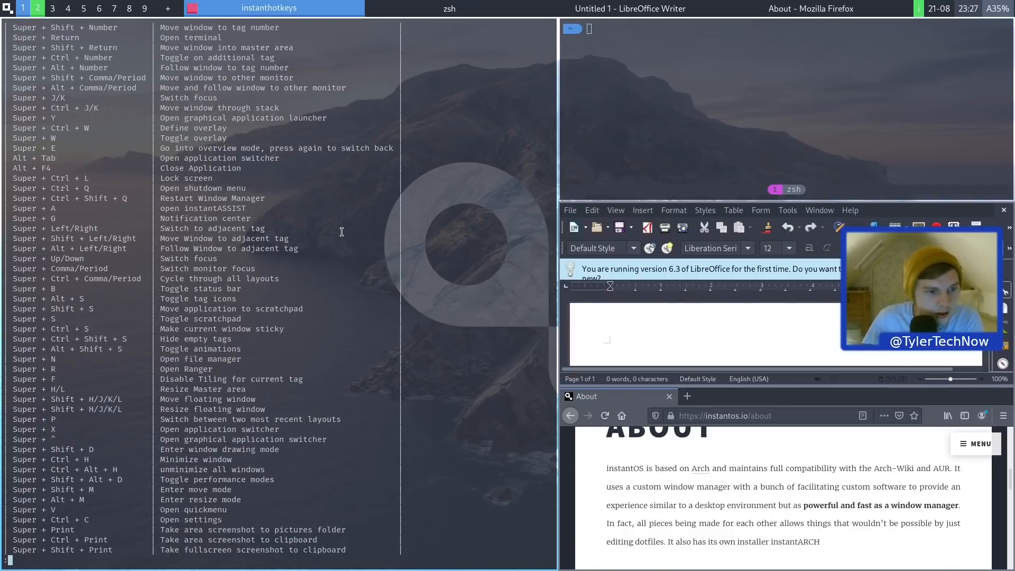
pyautogui.scroll(-3, 341, 232)
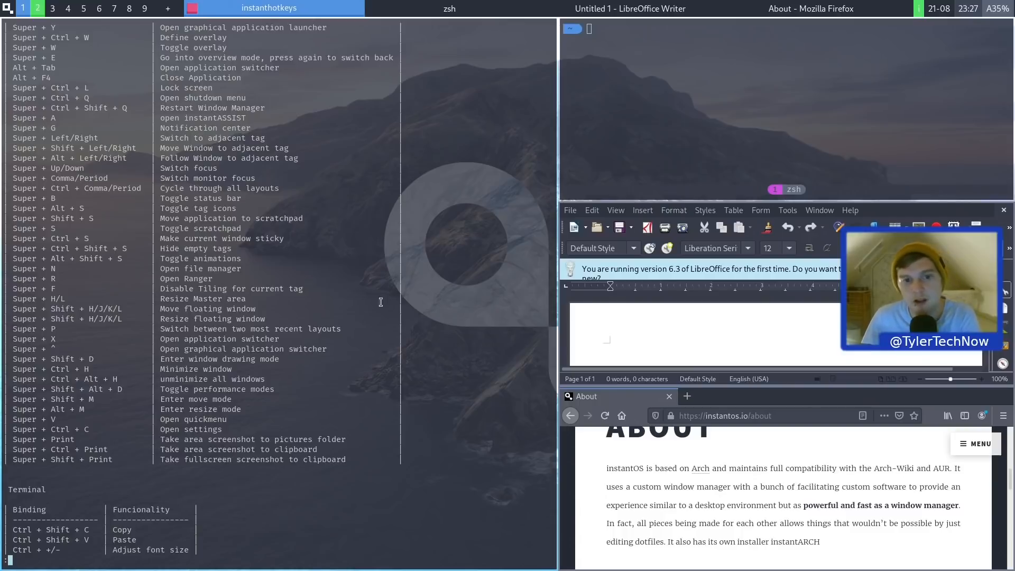
pyautogui.press('q')
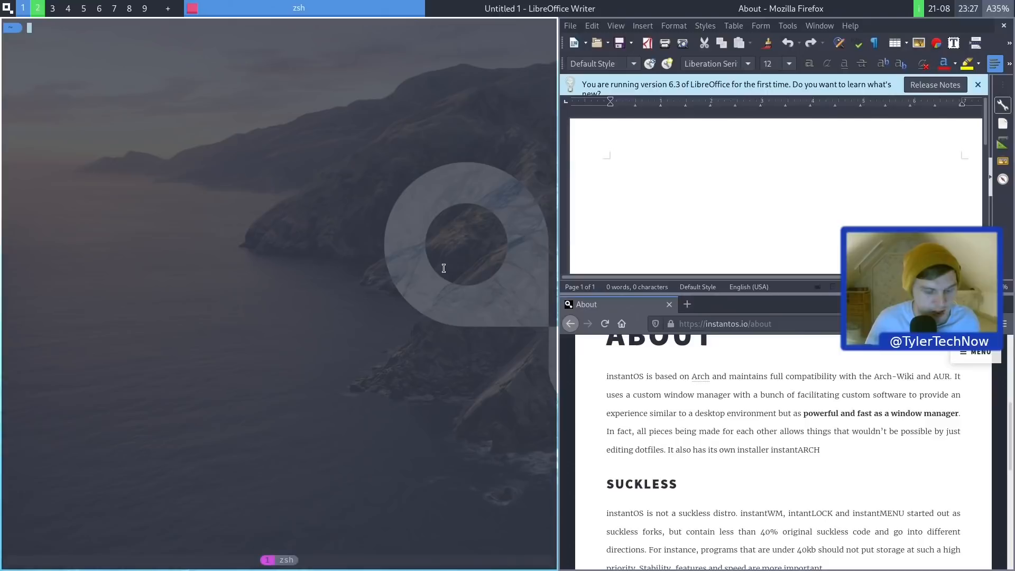
# Pull the terminal out of the tiling as a floating window, reposition it over Firefox, and close it.
pyautogui.moveTo(443, 269); pyautogui.dragTo(971, 371)
pyautogui.write('tmux')
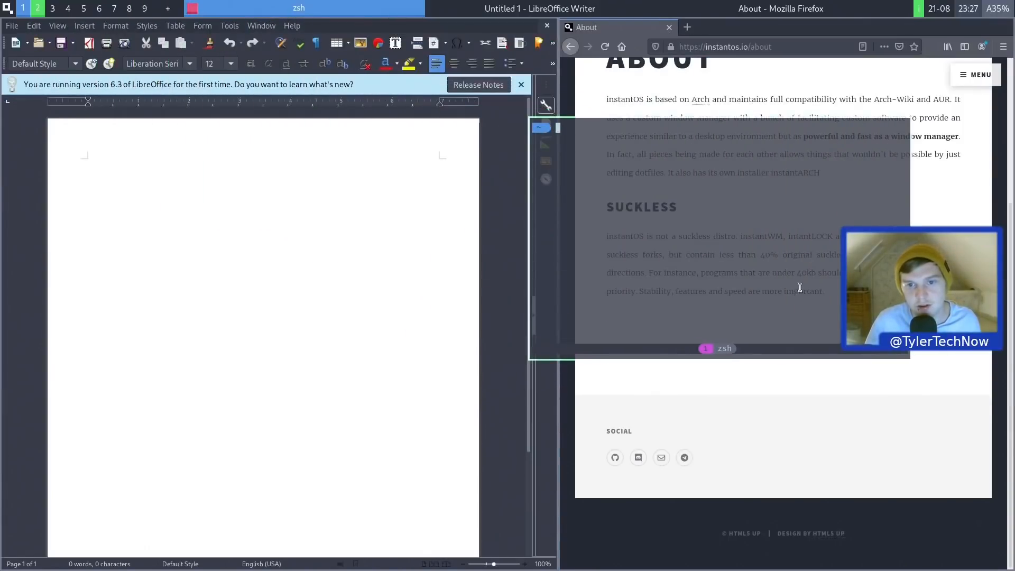
pyautogui.press('Return')
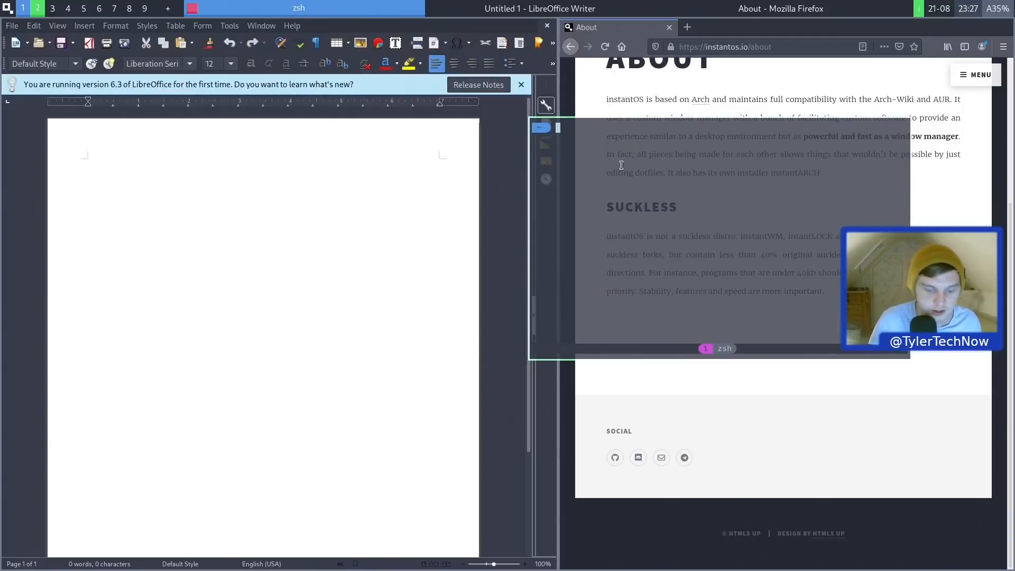
pyautogui.moveTo(620, 165); pyautogui.dragTo(675, 263)
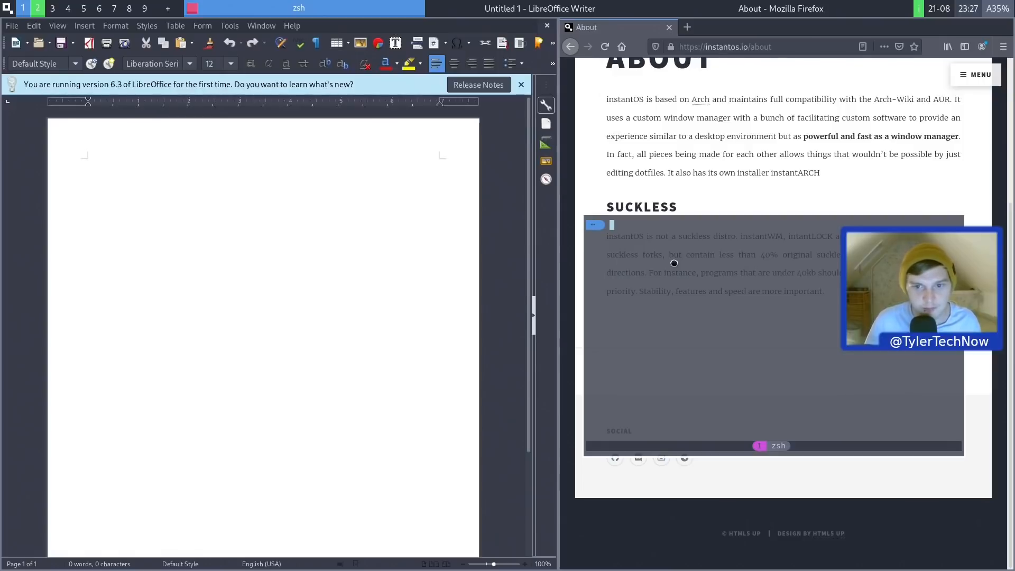
pyautogui.hotkey('ctrl', 'd')
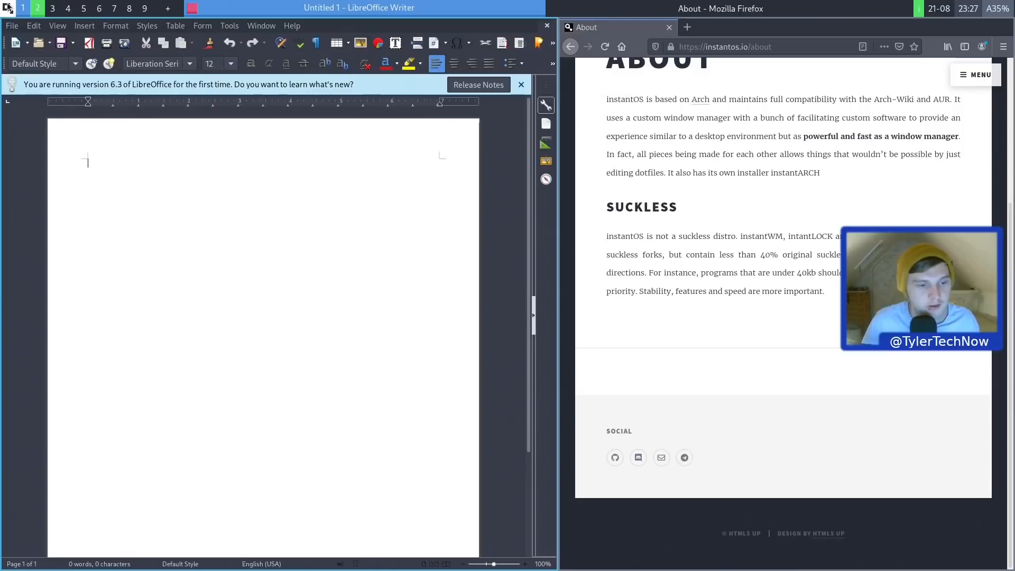
# Cycle through the available window layouts for Writer and Firefox until the side-by-side tiling is back.
pyautogui.click(9, 8)
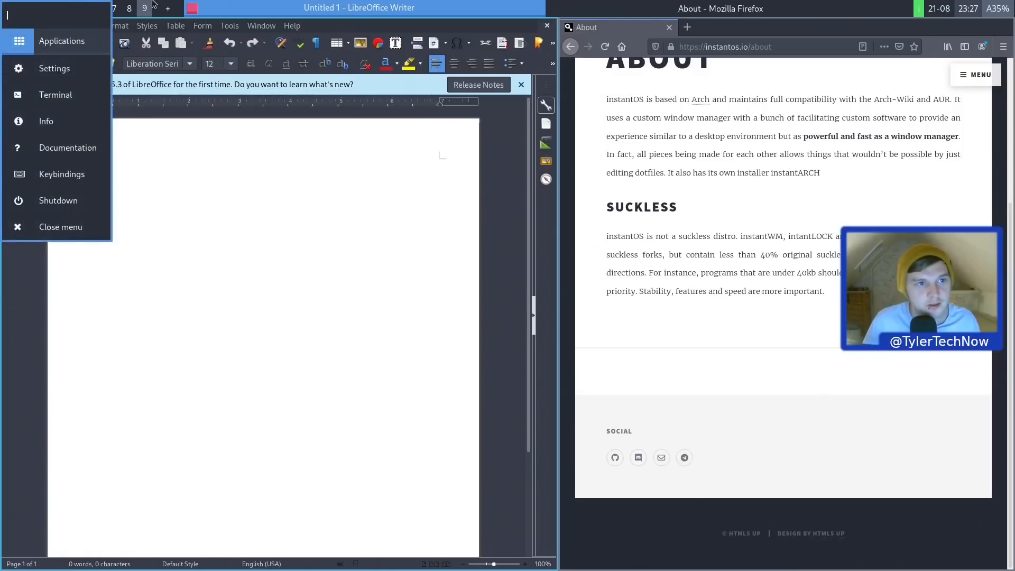
pyautogui.click(166, 7)
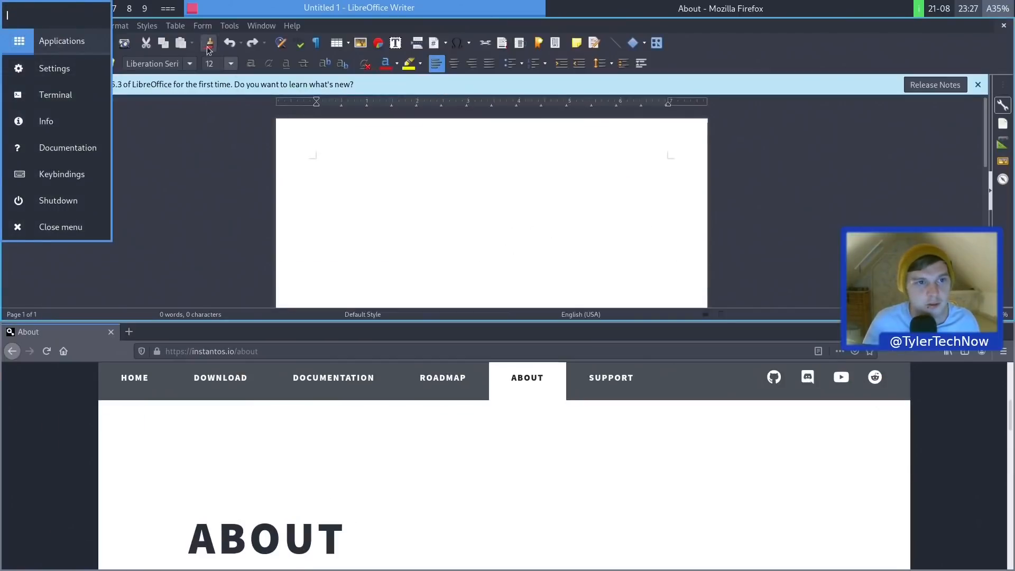
pyautogui.click(167, 11)
pyautogui.click(168, 8)
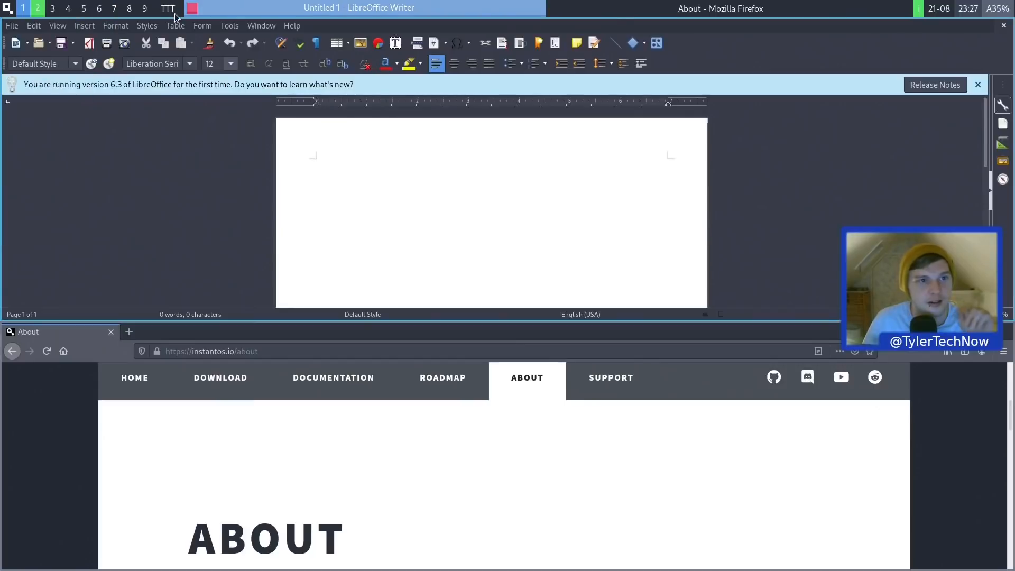
pyautogui.click(173, 12)
pyautogui.click(172, 13)
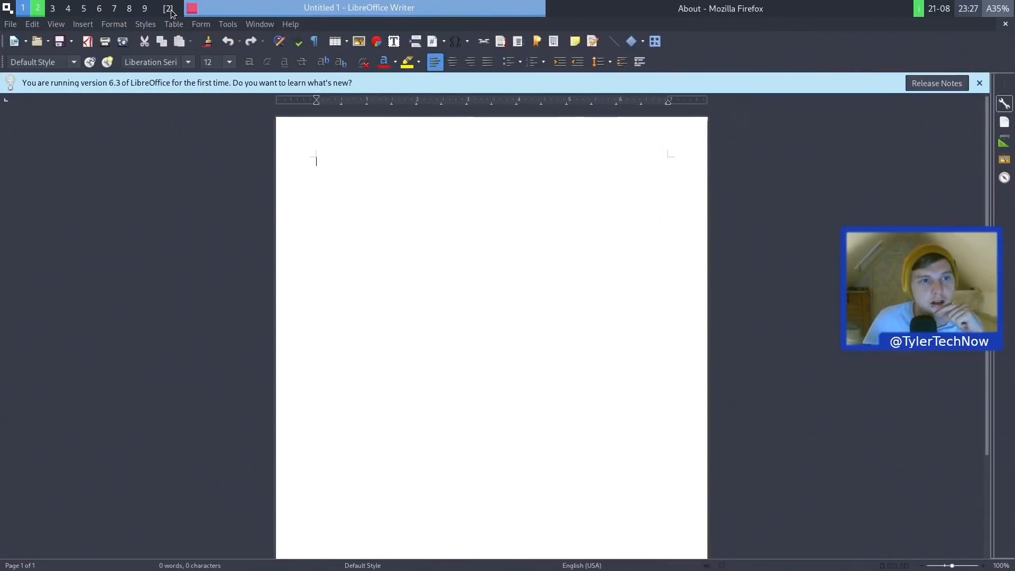
pyautogui.click(171, 11)
pyautogui.click(172, 12)
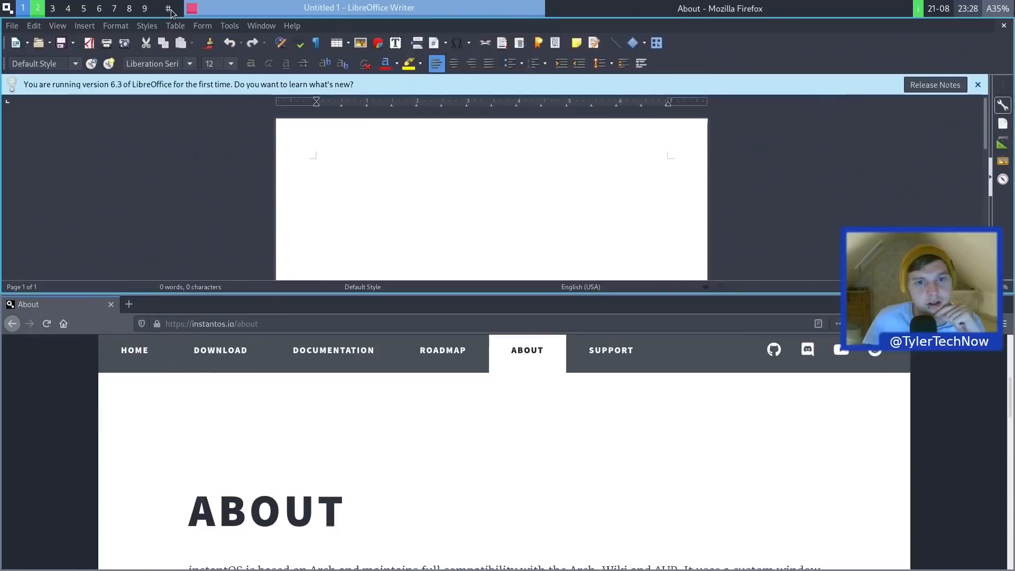
pyautogui.click(172, 12)
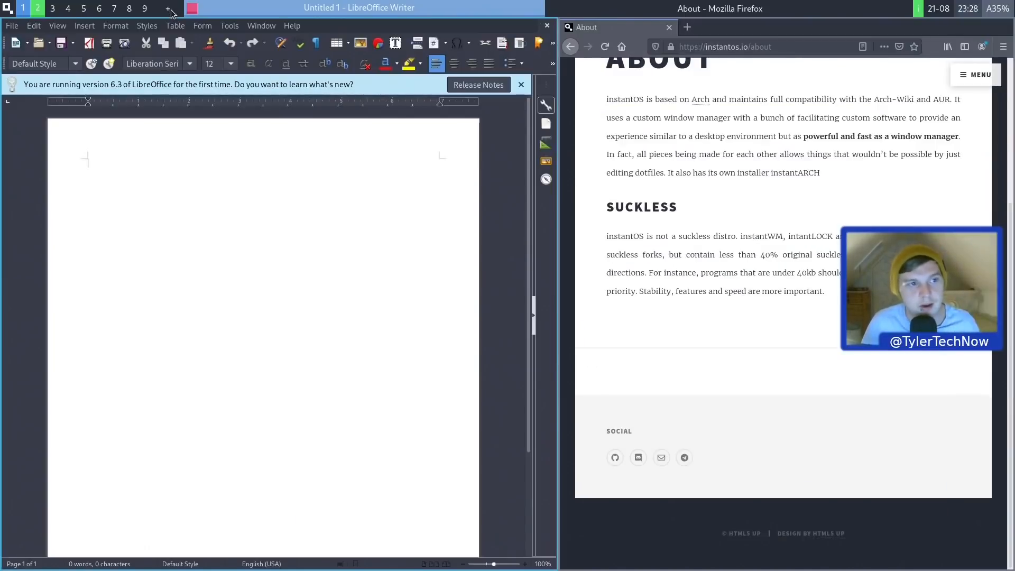
# Close Add/Remove Software on tag 1 and open the keybindings reference there.
pyautogui.click(23, 8)
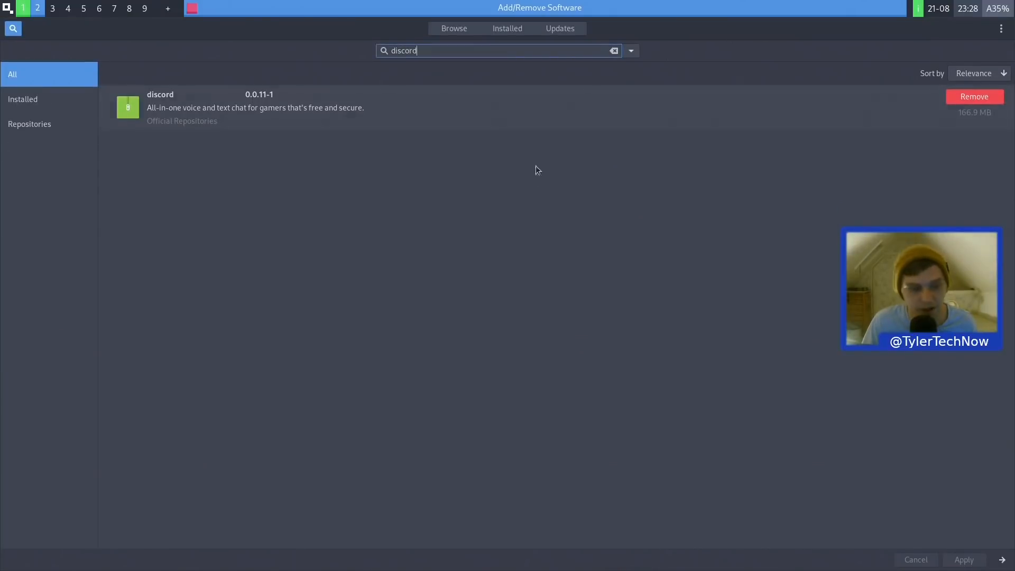
pyautogui.press('super+q')
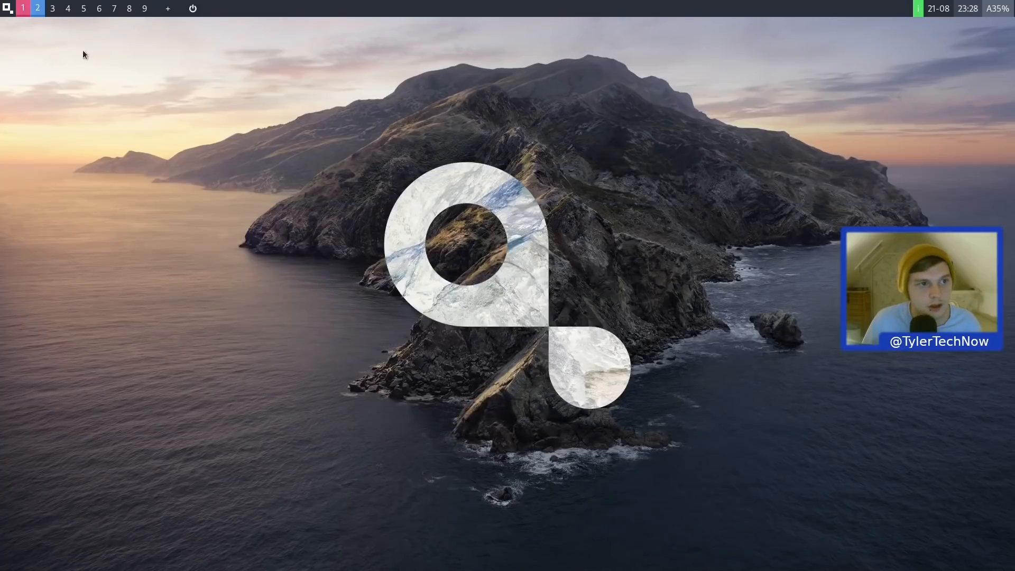
pyautogui.click(8, 8)
pyautogui.click(59, 174)
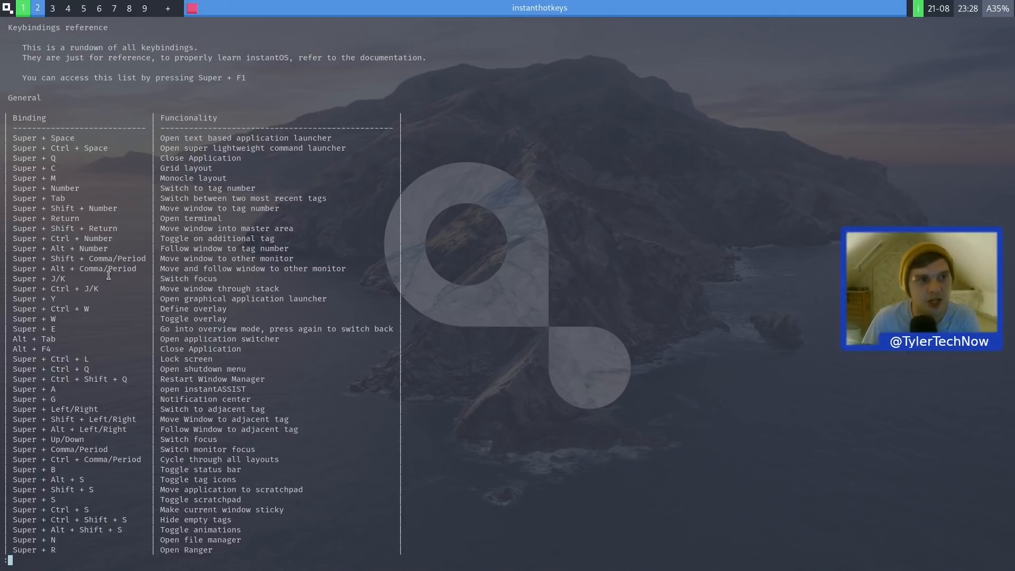
# Switch to tag 2 and open a terminal tiled beside Writer and Firefox.
pyautogui.press('super+2')
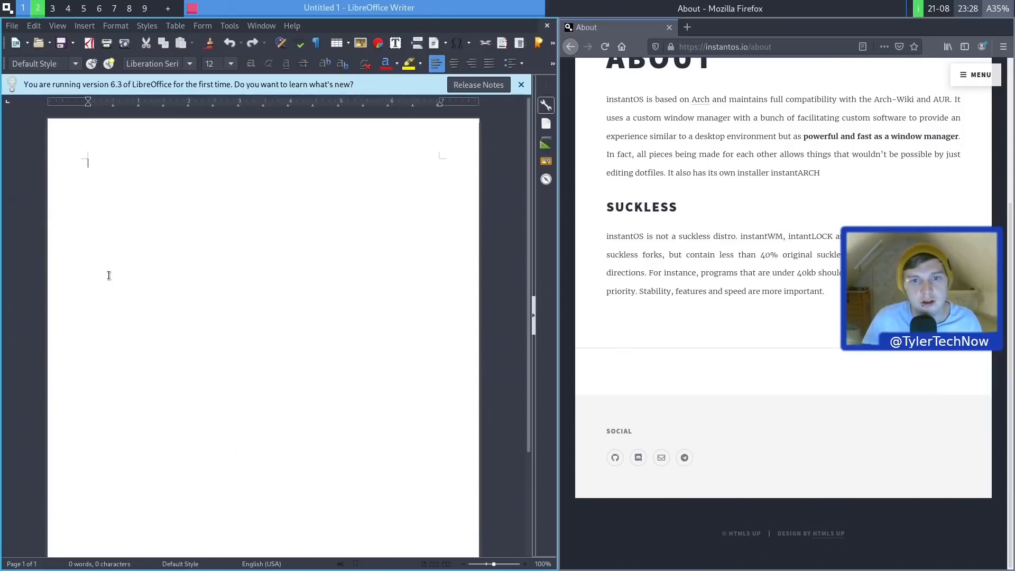
pyautogui.press('super+shift+space')
pyautogui.press('super+Return')
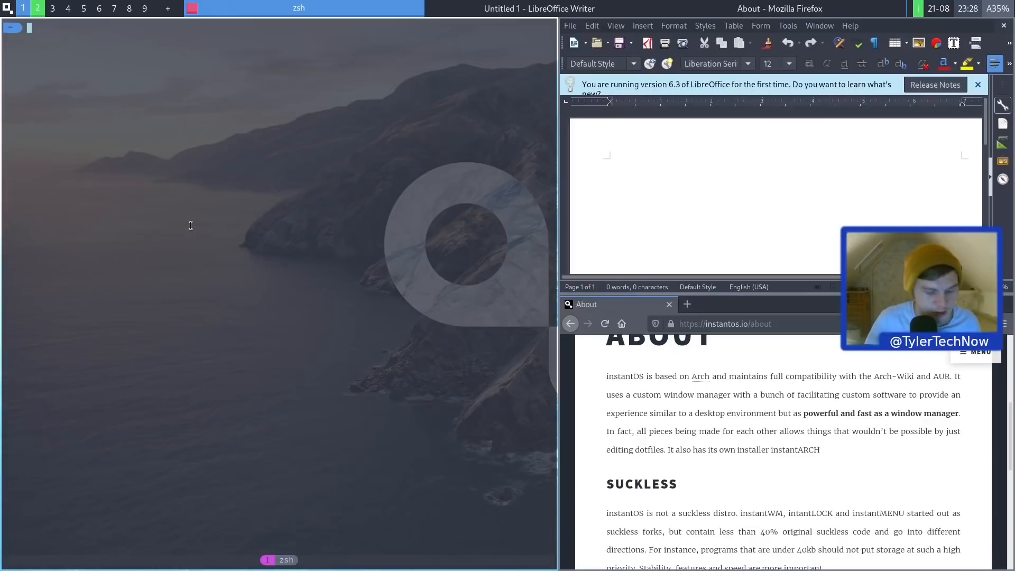
# Move the terminal back and forth through the window stack, ending with it in the master area.
pyautogui.press('super+ctrl+k')
pyautogui.press('super+ctrl+j')
pyautogui.press('super+ctrl+k')
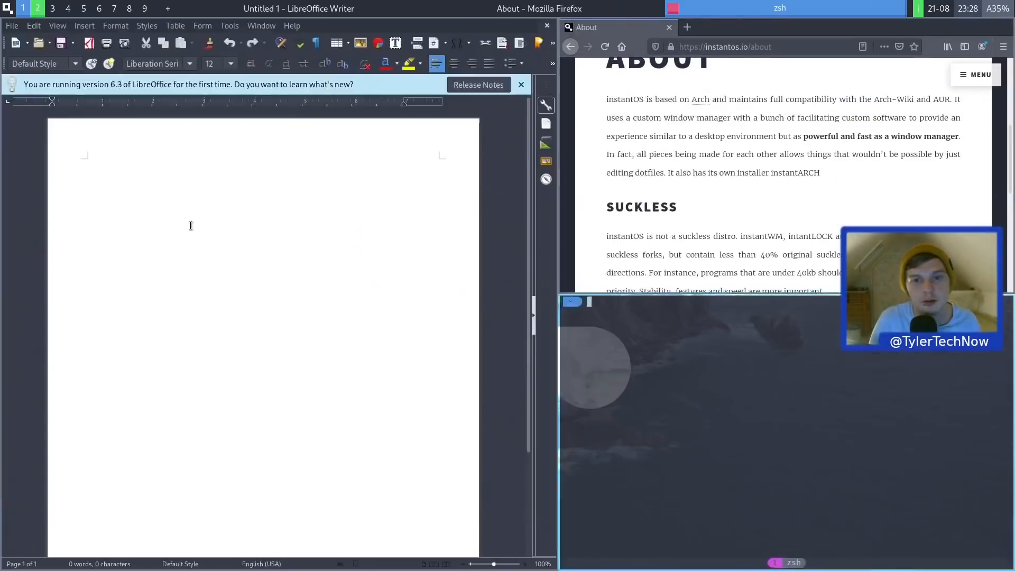
pyautogui.press('super+ctrl+j')
pyautogui.press('super+ctrl+j')
pyautogui.press('super+ctrl+j')
pyautogui.press('super+ctrl+k')
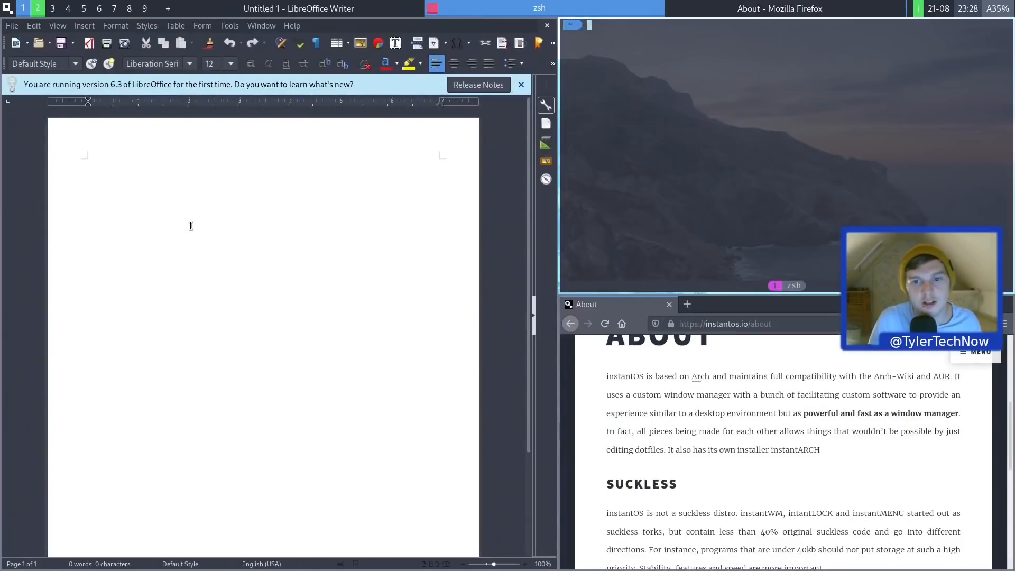
pyautogui.press('super+ctrl+j')
pyautogui.press('super+ctrl+j')
pyautogui.press('super+ctrl+j')
pyautogui.press('super+ctrl+j')
pyautogui.press('super+ctrl+j')
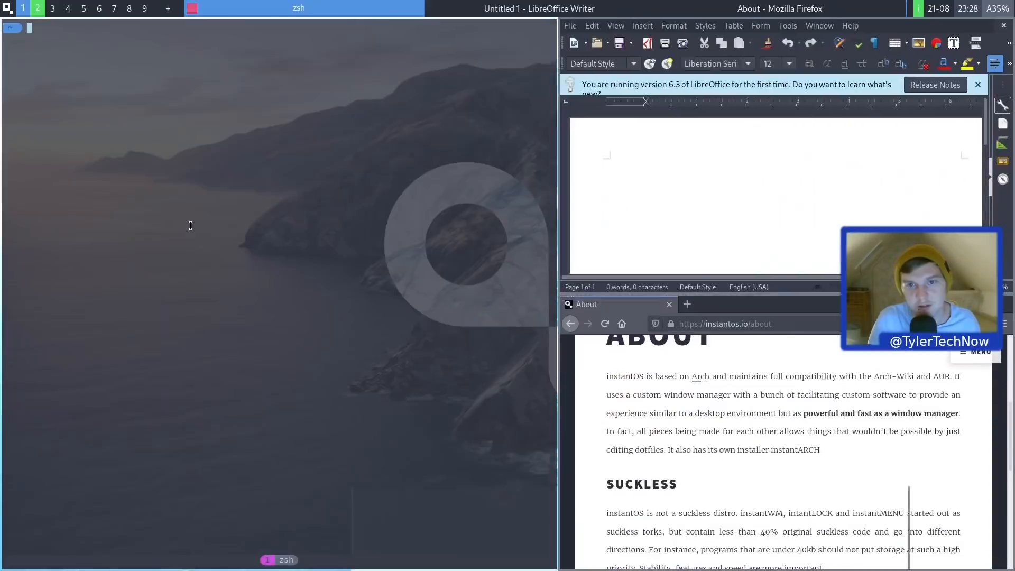
pyautogui.press('super+ctrl+k')
pyautogui.press('super+ctrl+j')
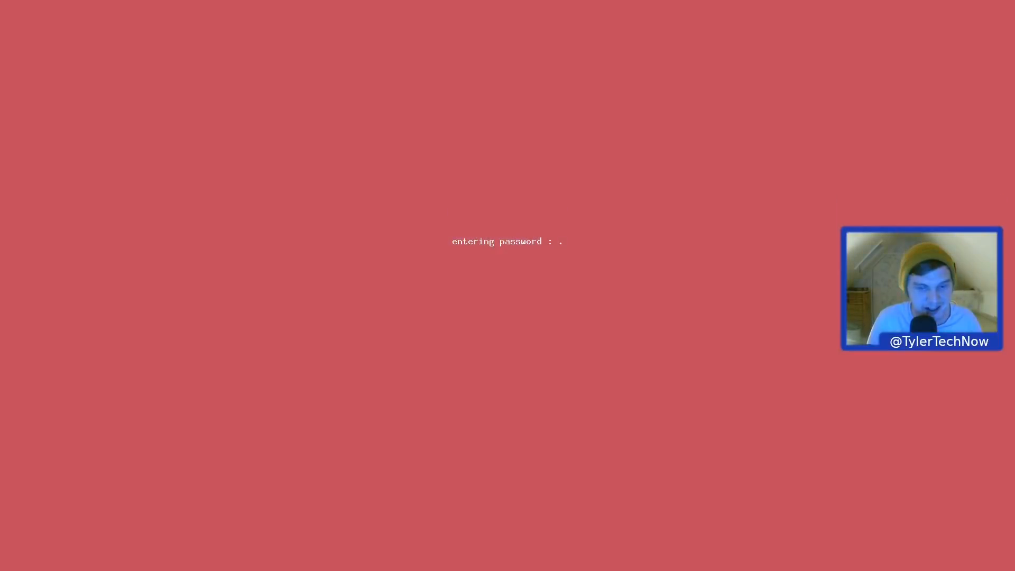
# Enter the account password on the lock screen to unlock the session.
pyautogui.write('******')
pyautogui.press('Return')
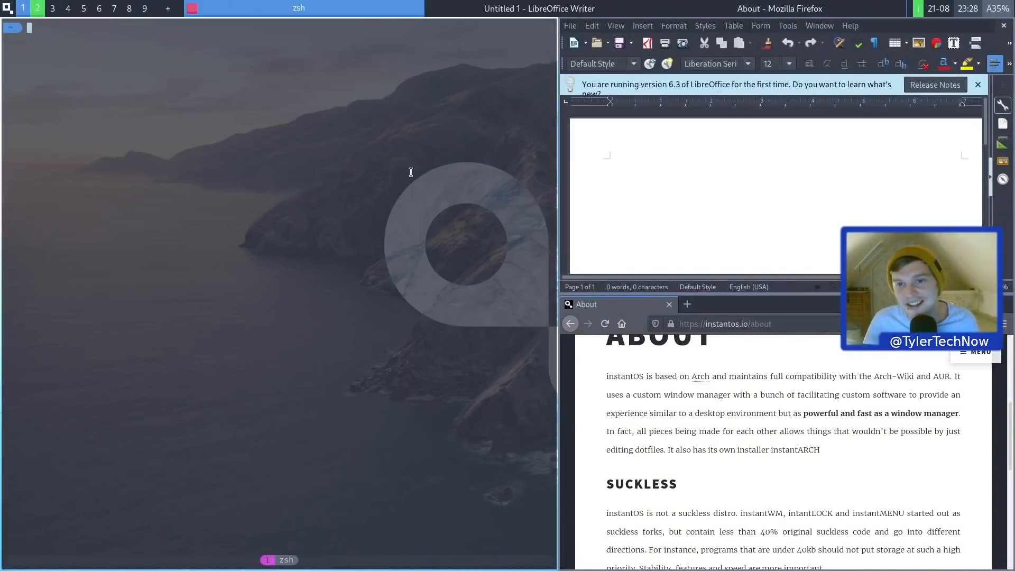
# Browse all pages of the installed applications grid and close it.
pyautogui.click(7, 8)
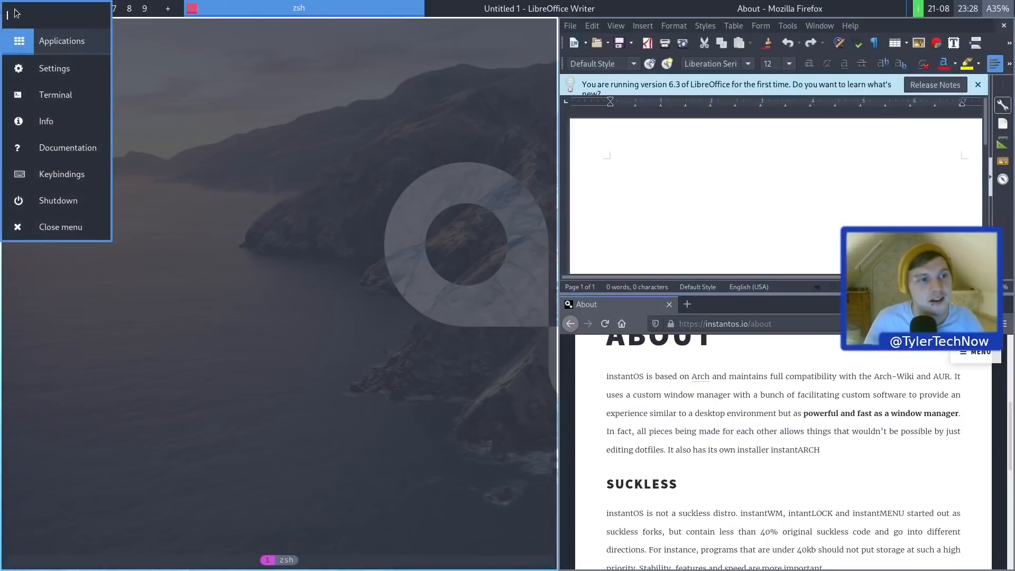
pyautogui.click(55, 39)
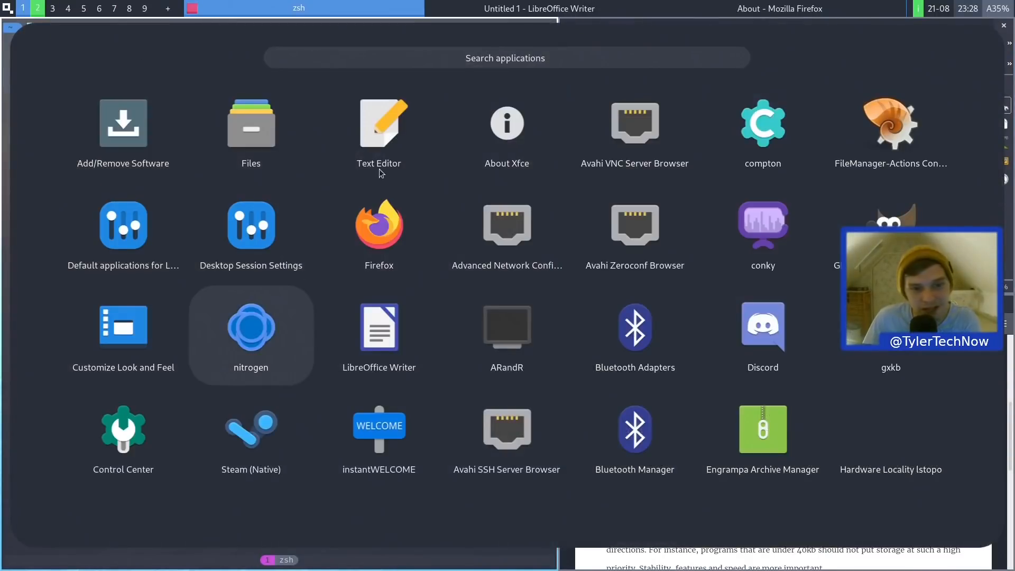
pyautogui.scroll(-8, 379, 170)
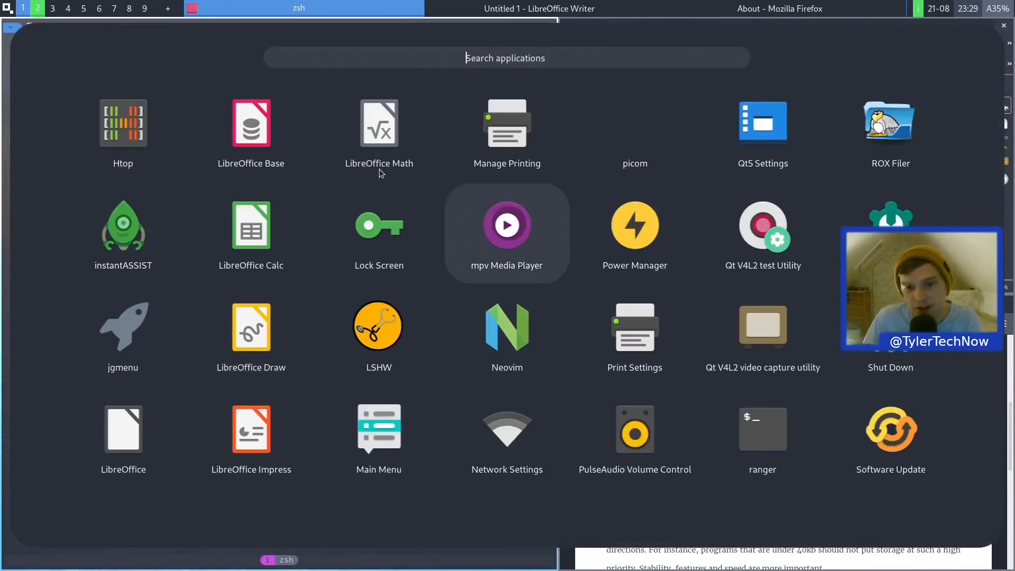
pyautogui.scroll(-5, 379, 169)
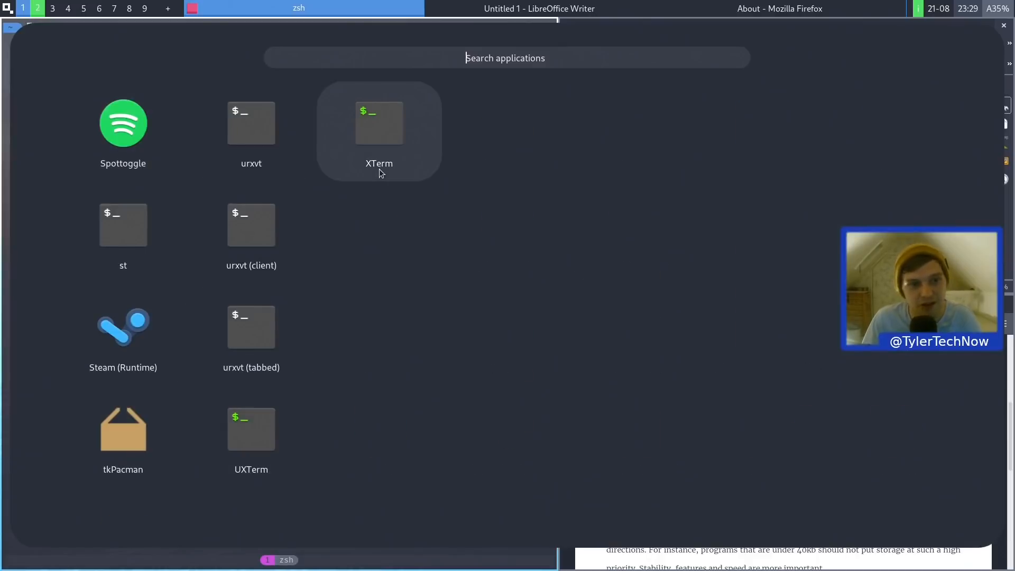
pyautogui.scroll(5, 379, 169)
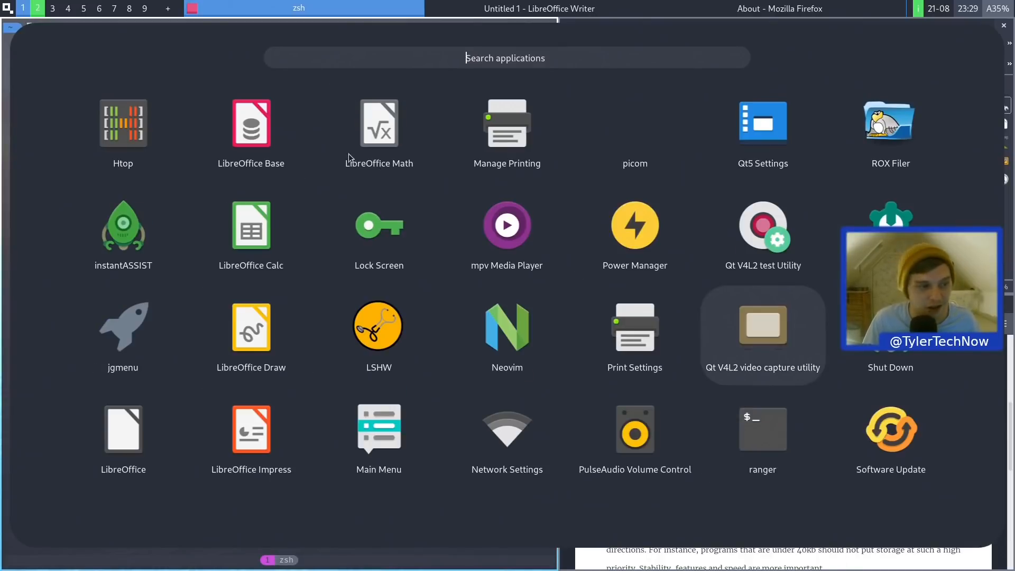
pyautogui.scroll(5, 348, 153)
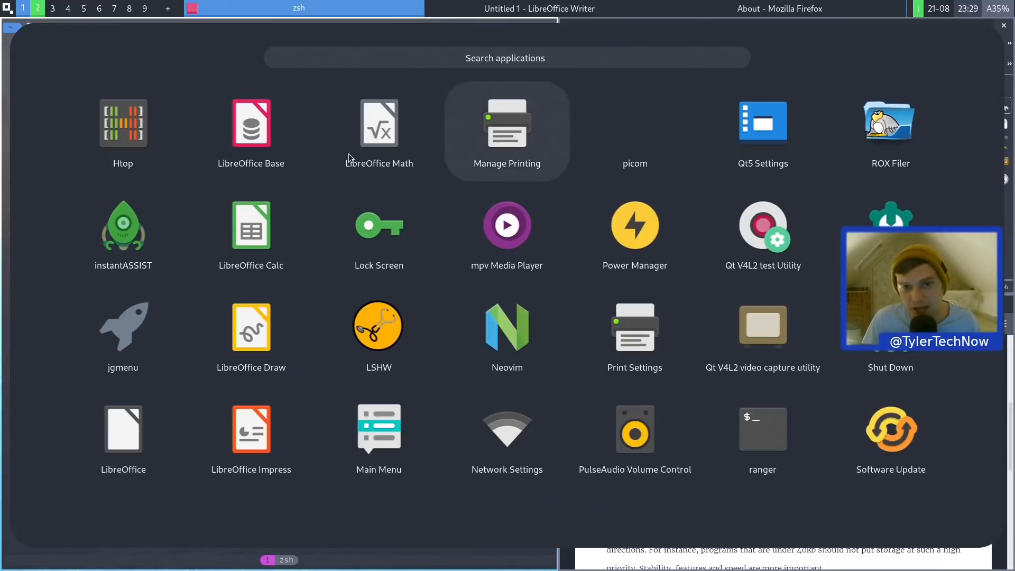
pyautogui.scroll(2, 348, 154)
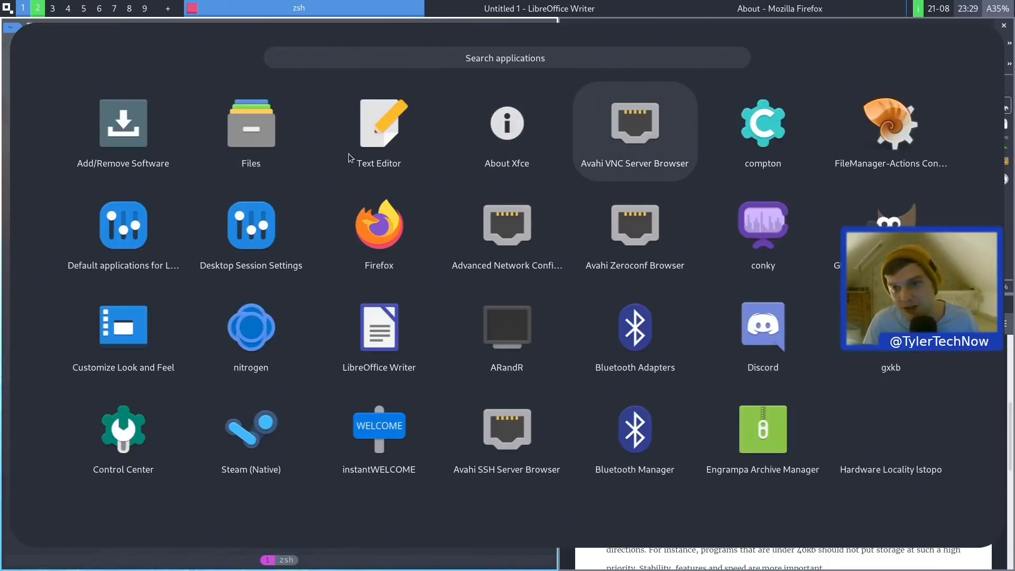
pyautogui.press('Escape')
# Read further down the keybindings reference on tag 1 and open the file manager beside it.
pyautogui.click(31, 9)
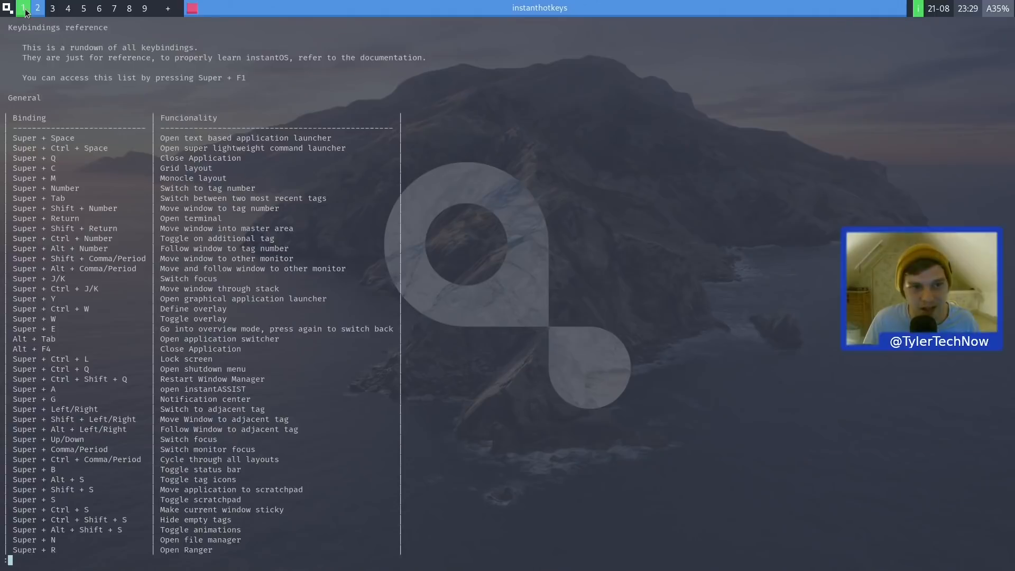
pyautogui.scroll(-3, 197, 190)
pyautogui.scroll(-4, 197, 189)
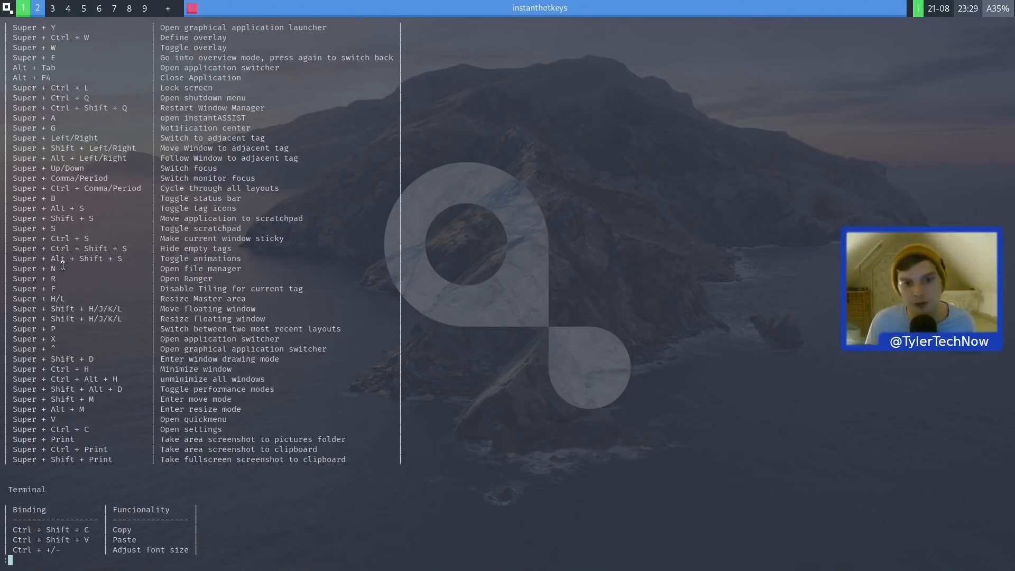
pyautogui.press('super+n')
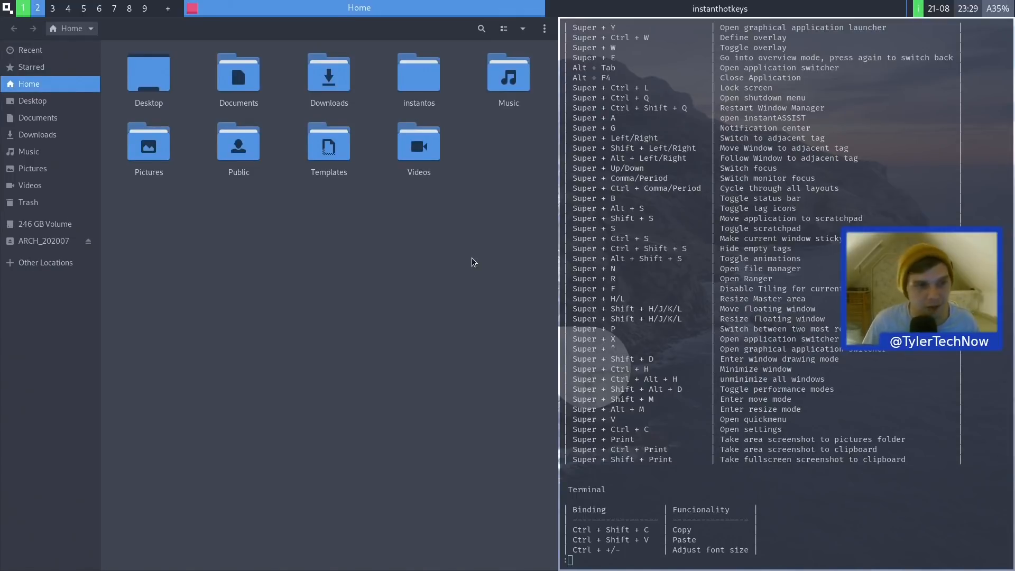
# Switch to tag 2 and launch GIMP through the text-based application launcher by searching for "gimp".
pyautogui.press('super+2')
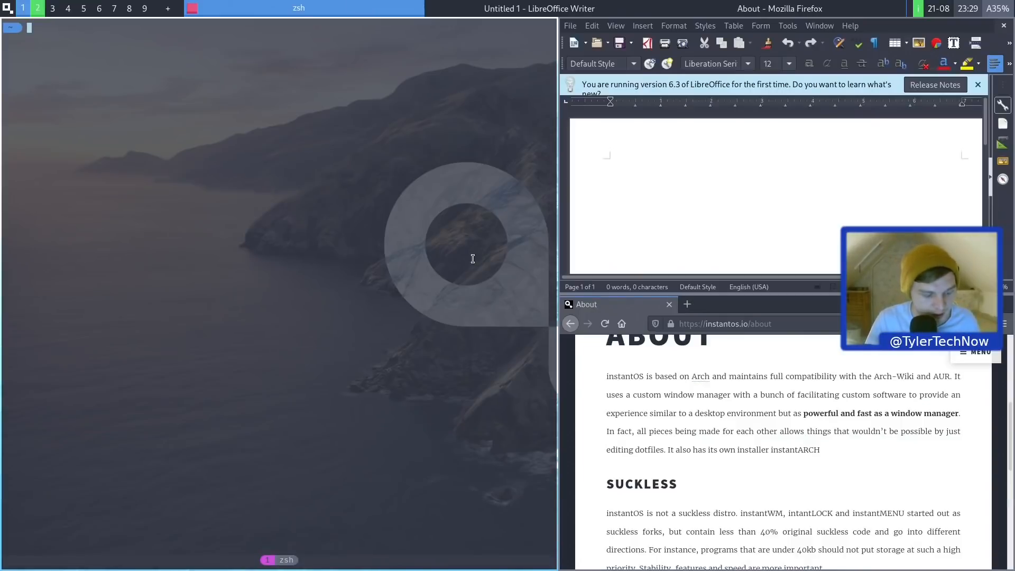
pyautogui.press('super+space')
pyautogui.write('gimp')
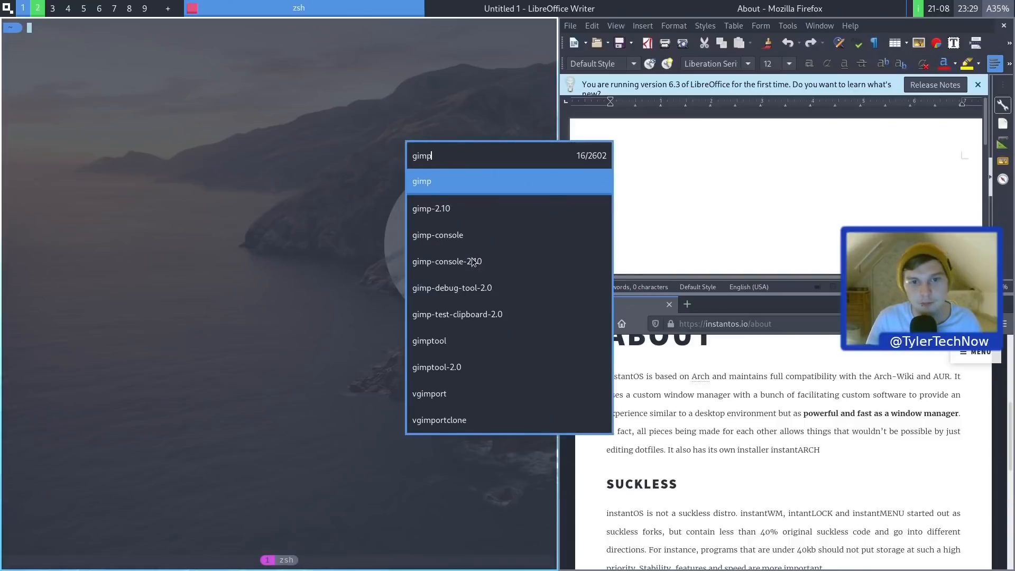
pyautogui.press('Return')
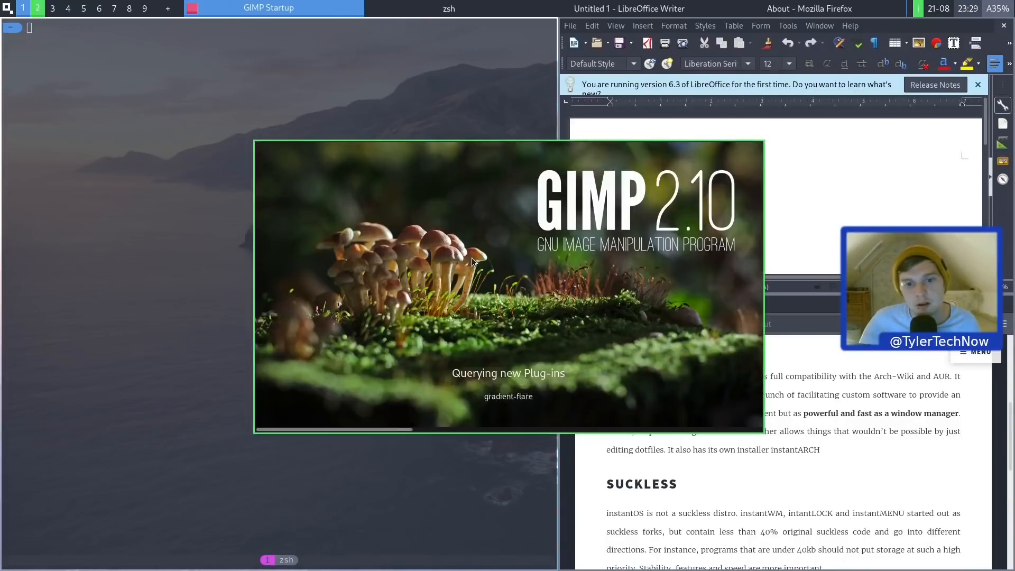